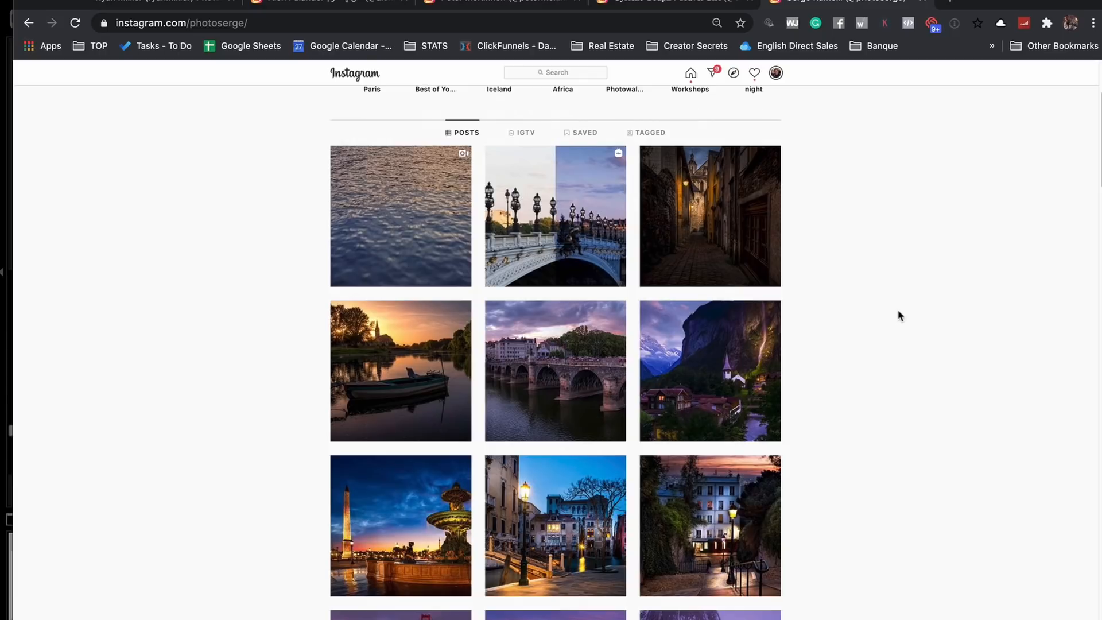
Browse the photoserge Instagram feed from the newest posts down to the older desaturated city photos
scroll(899, 312, down, 2)
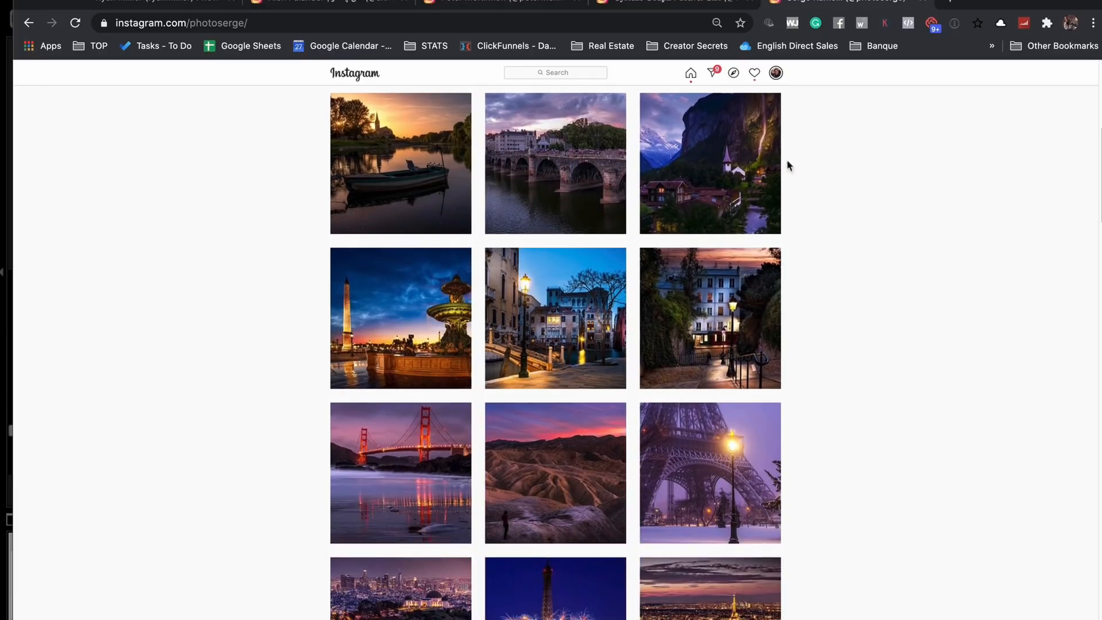
scroll(880, 310, down, 4)
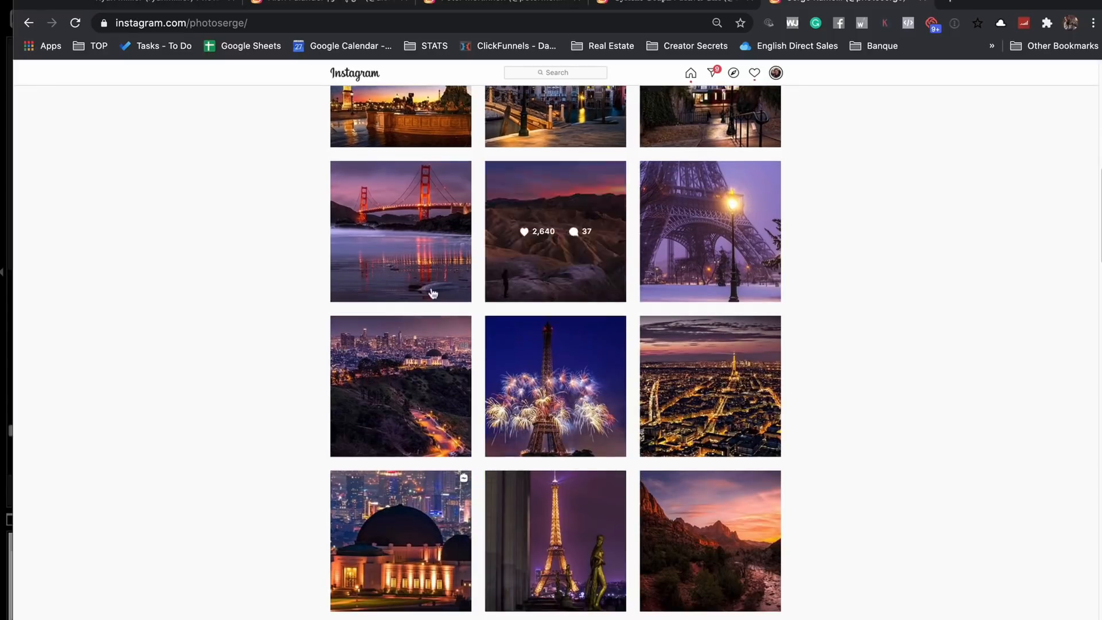
scroll(921, 347, down, 5)
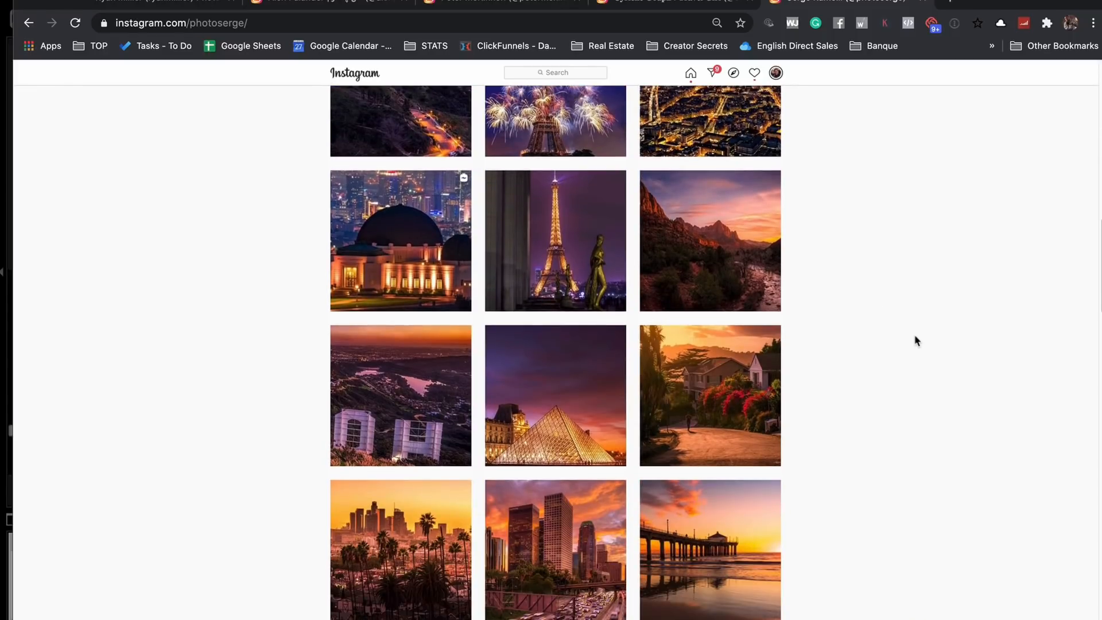
scroll(868, 353, down, 5)
scroll(872, 350, down, 4)
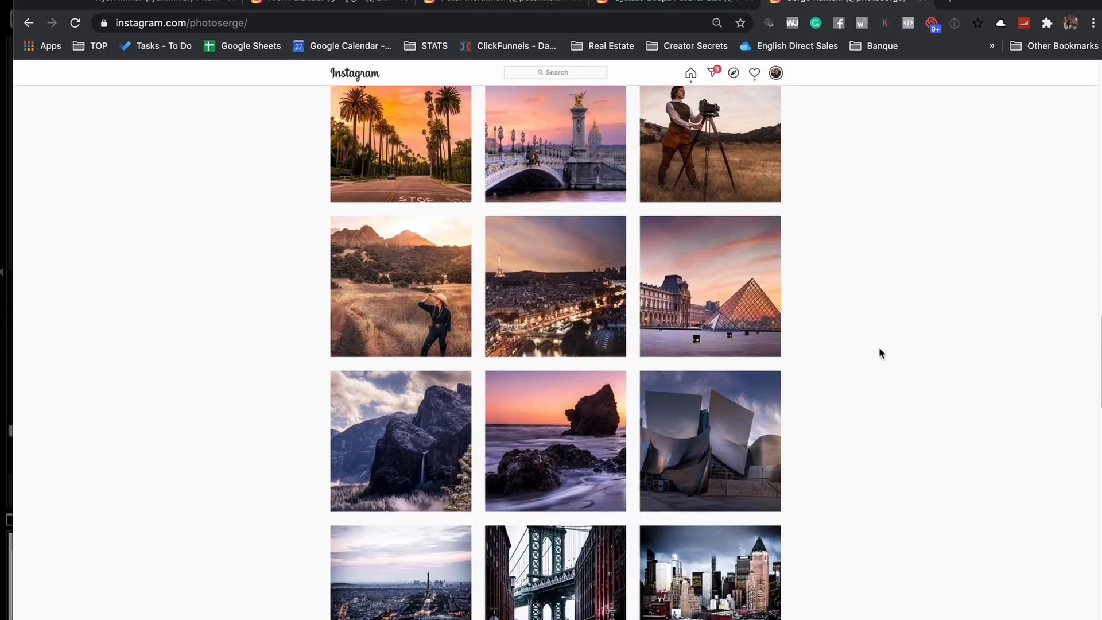
scroll(879, 347, down, 1)
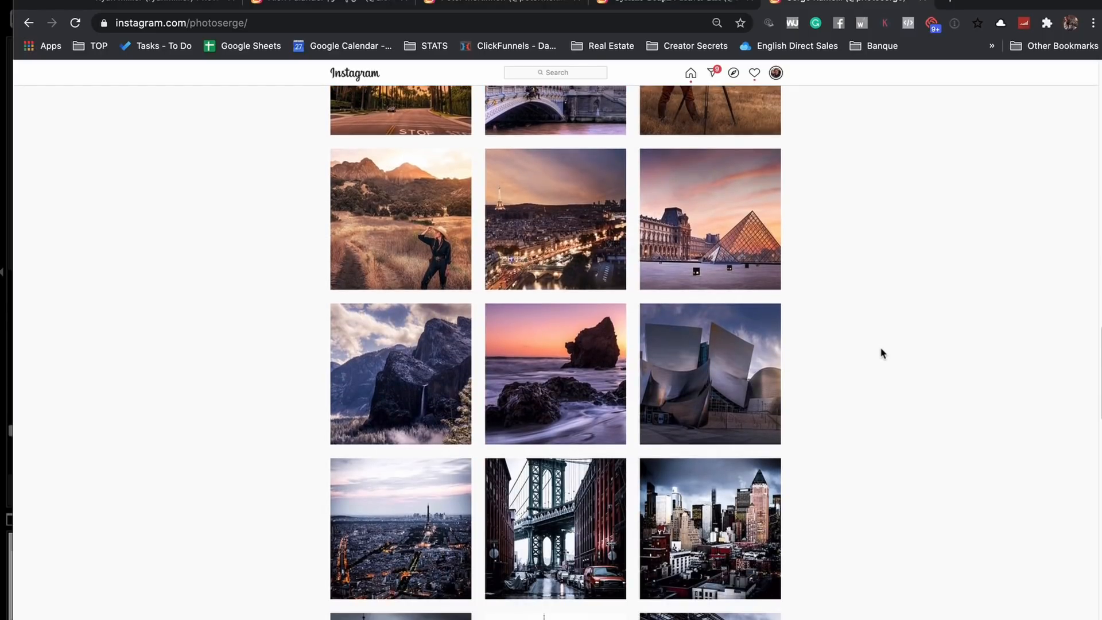
scroll(883, 353, down, 7)
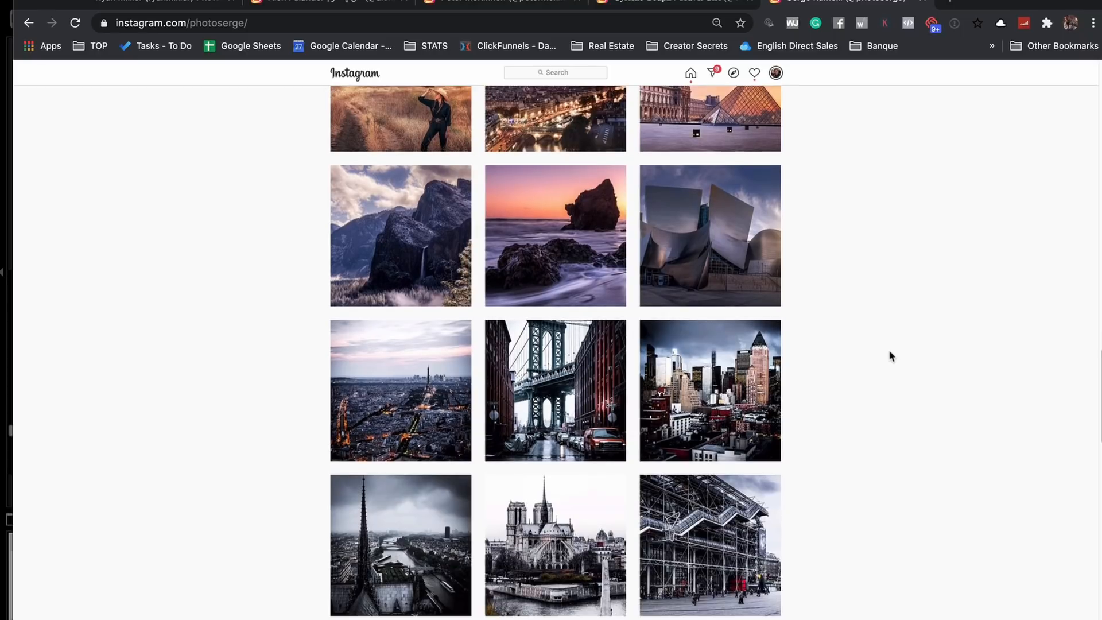
scroll(888, 355, up, 3)
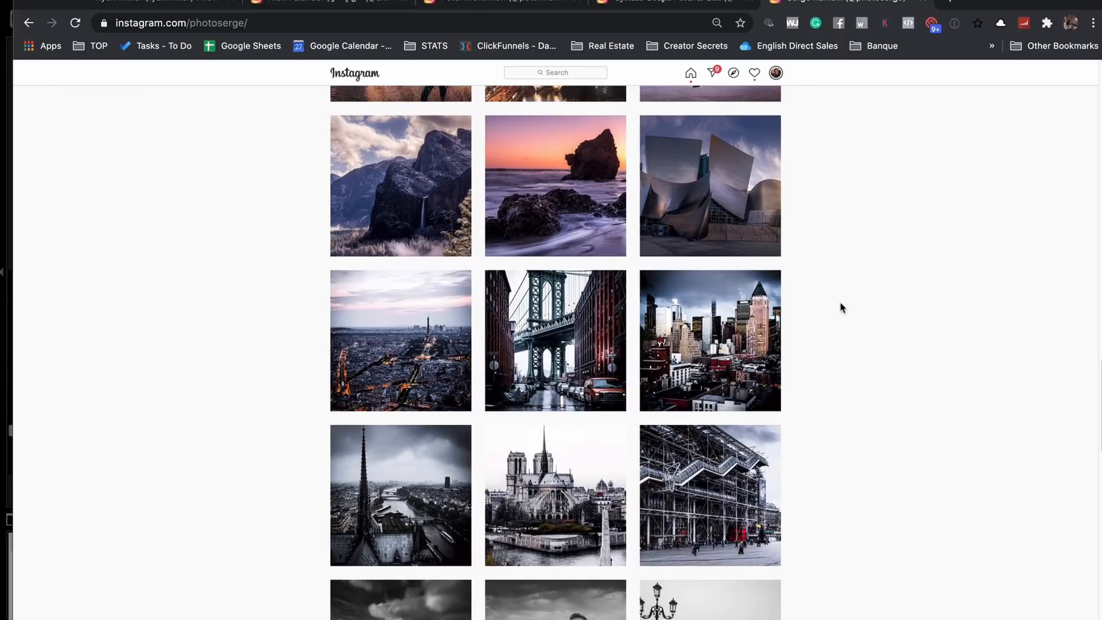
View the Manhattan bridge post full size, close it and return to the start of the profile
click(568, 300)
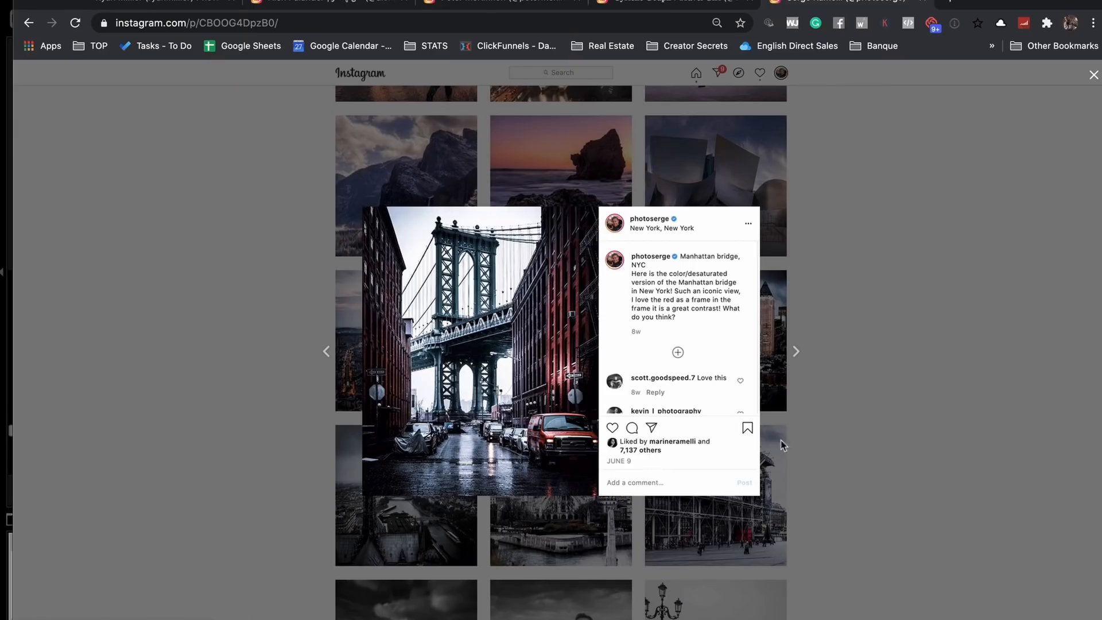
click(933, 358)
scroll(933, 365, up, 20)
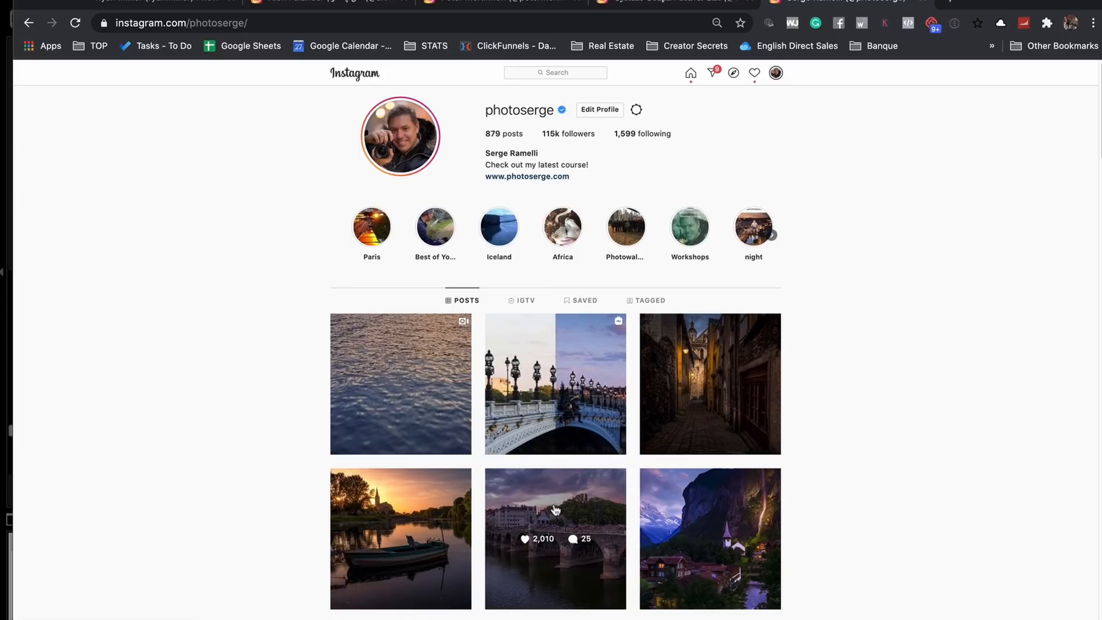
Review the colour style of the newest sunset and night posts on the photoserge profile
scroll(810, 485, down, 1)
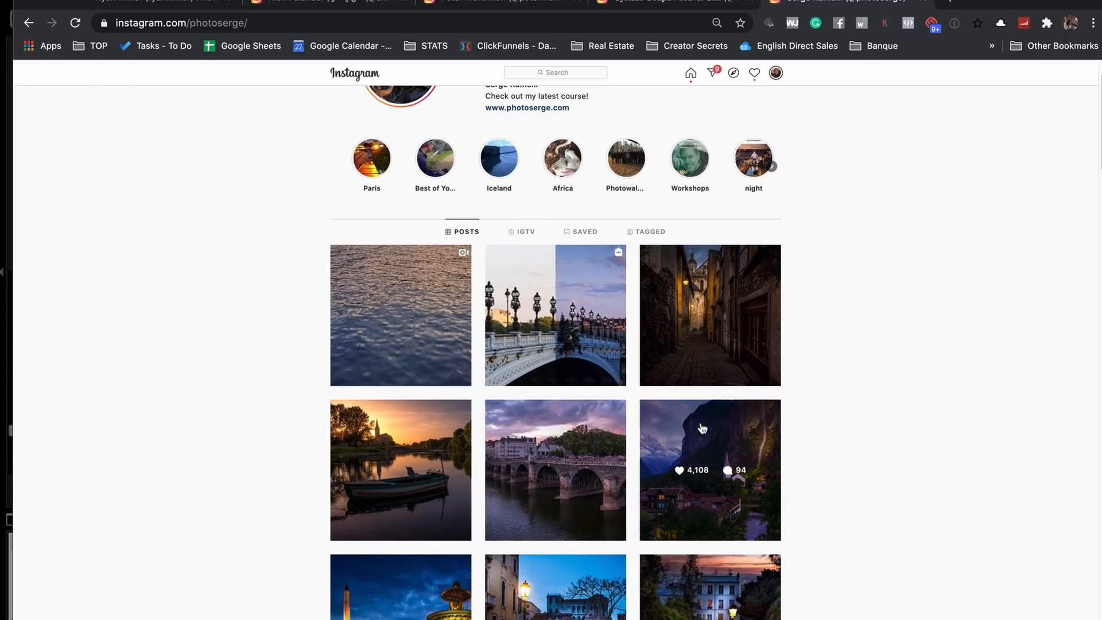
scroll(700, 429, down, 2)
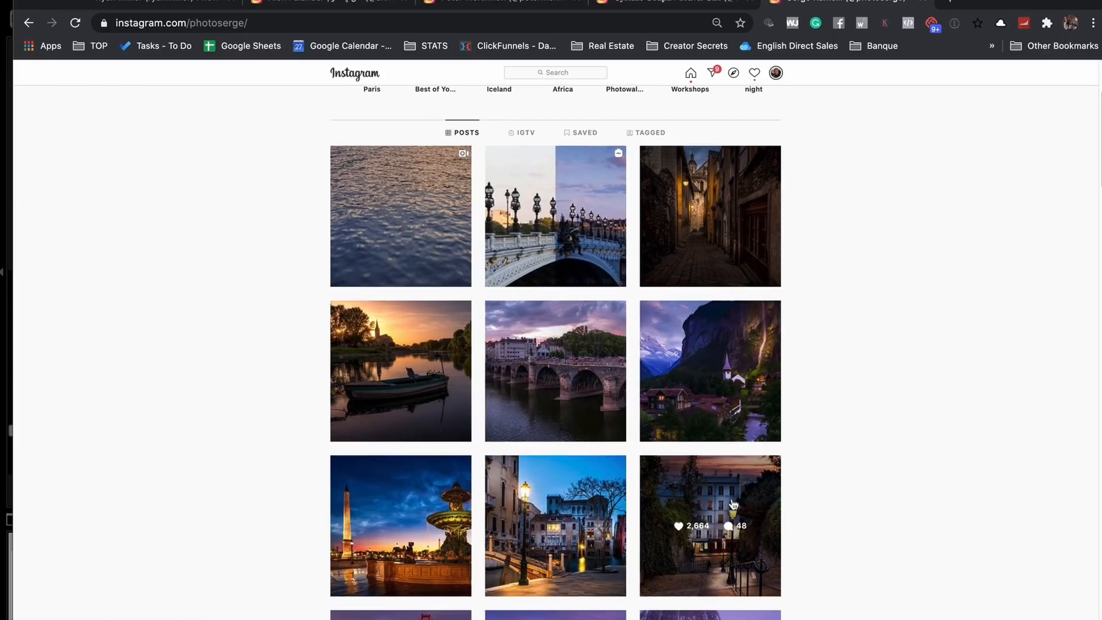
scroll(733, 504, down, 3)
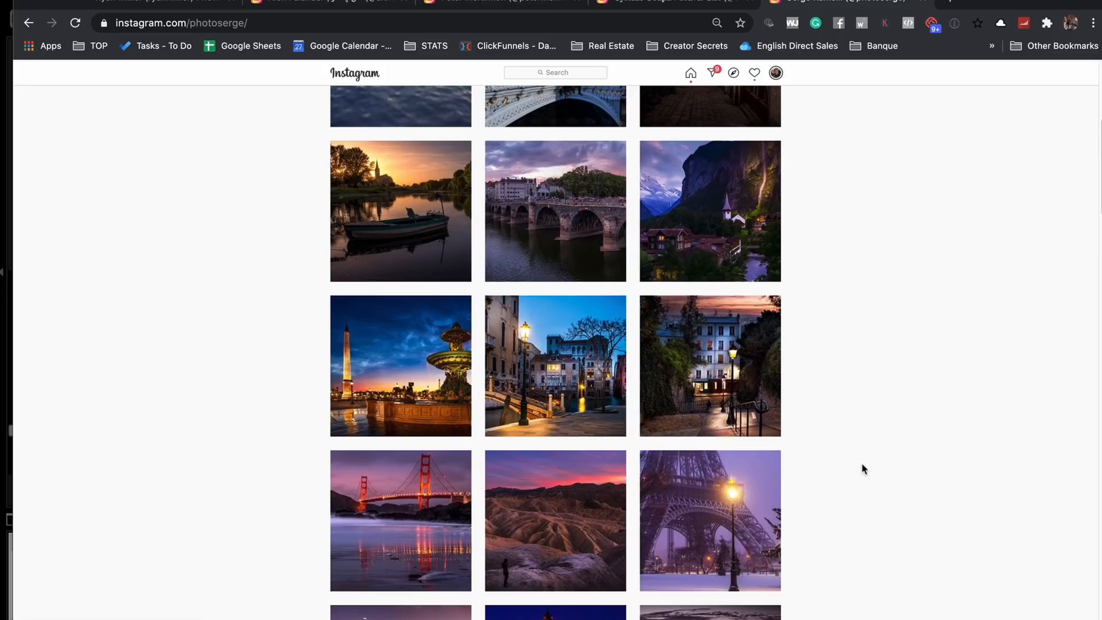
scroll(861, 468, down, 3)
scroll(940, 461, up, 8)
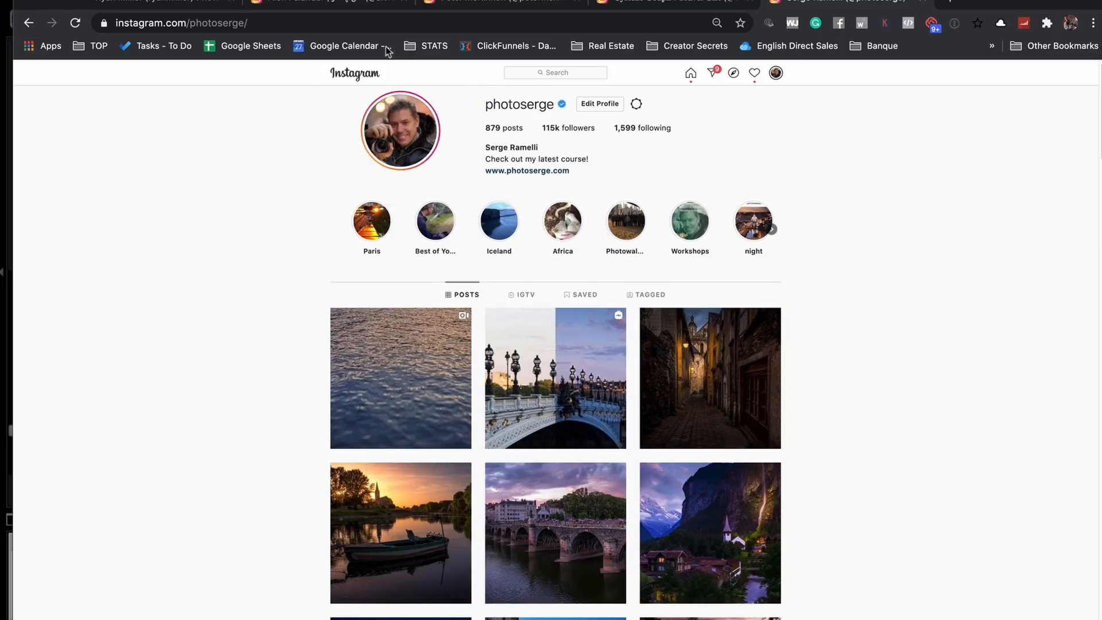
Switch to the open 500px portfolio and browse its street, forest and car photos
click(180, 3)
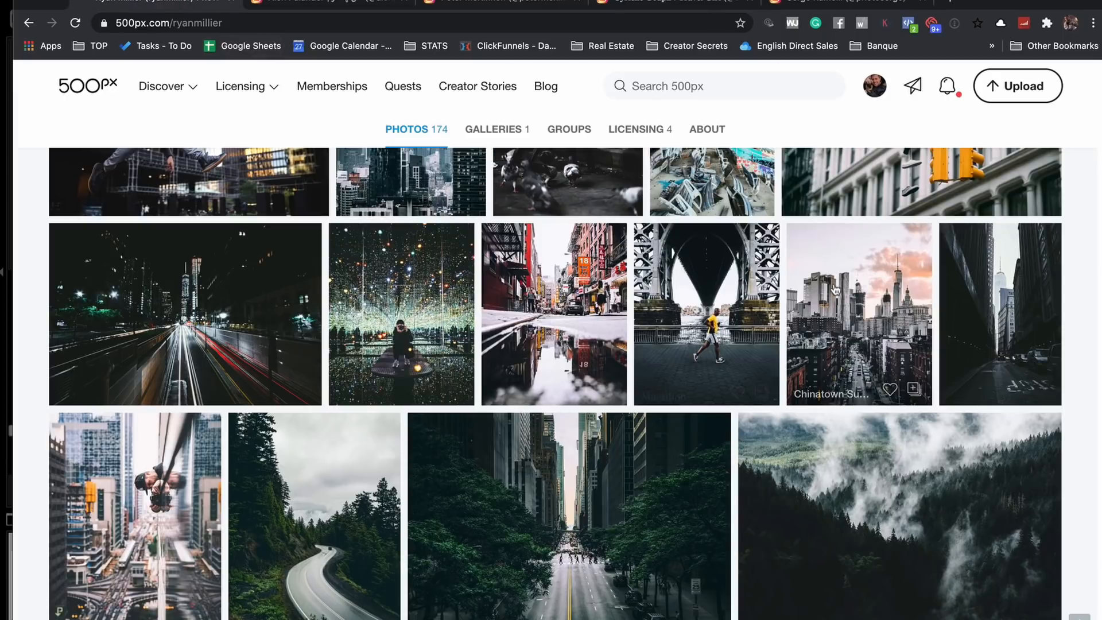
scroll(817, 308, down, 3)
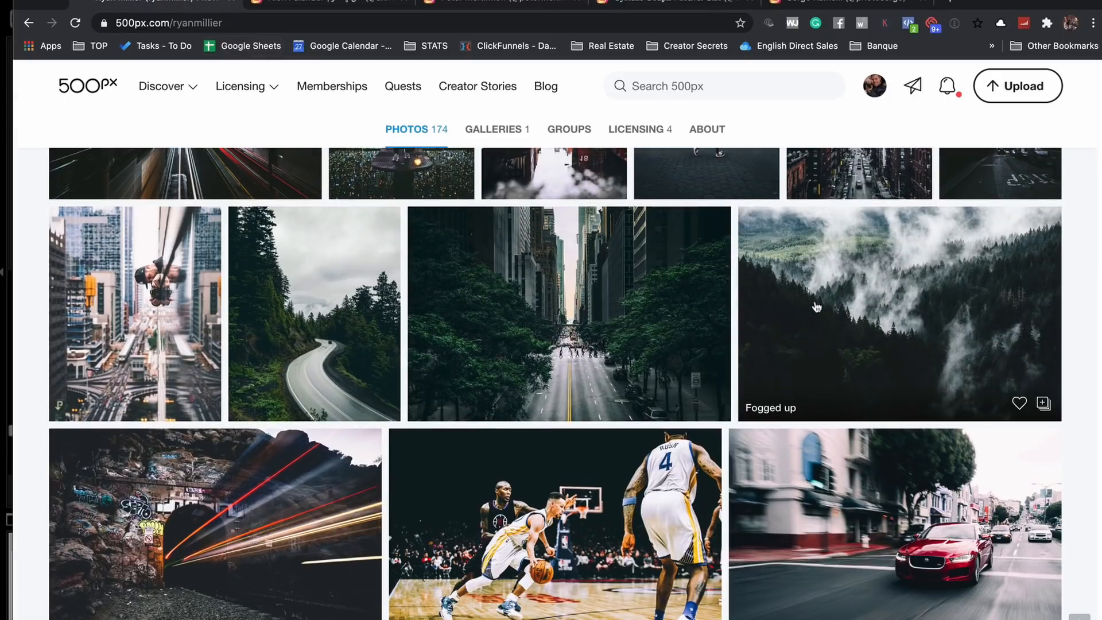
scroll(752, 345, down, 2)
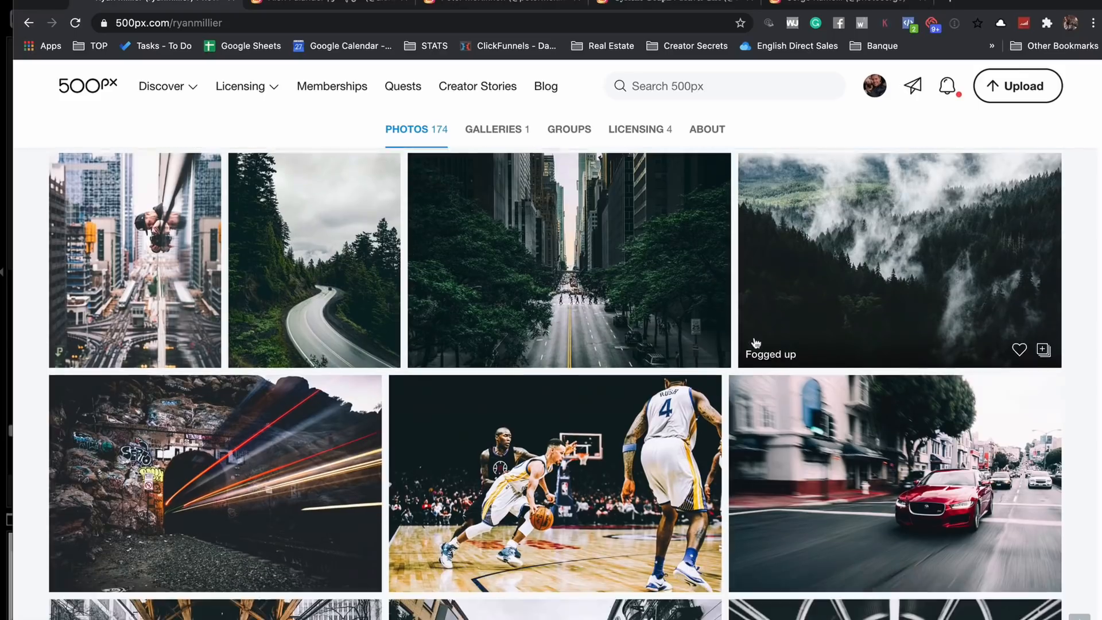
scroll(913, 396, down, 5)
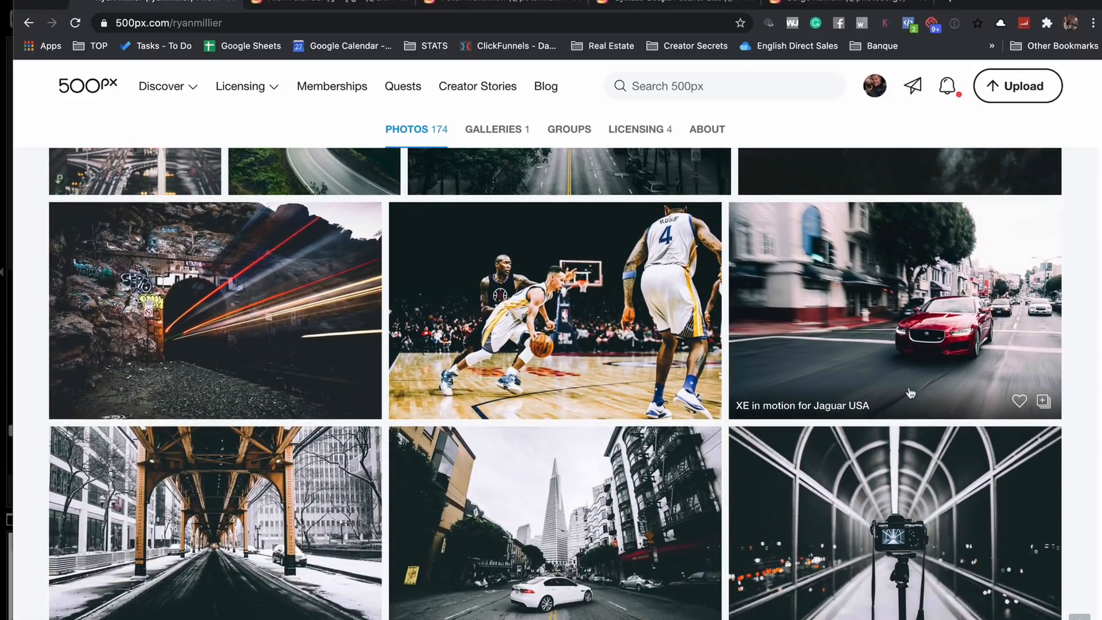
View the Chicago photo of the orange elevated railway and advance through the photos to the one titled Sony
click(278, 310)
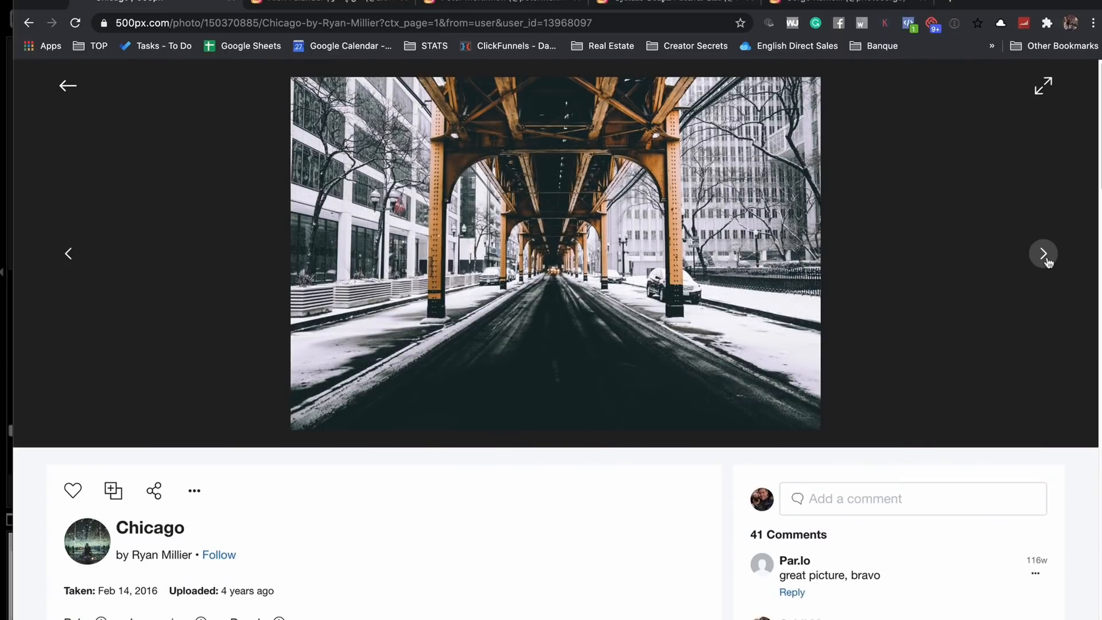
click(1043, 254)
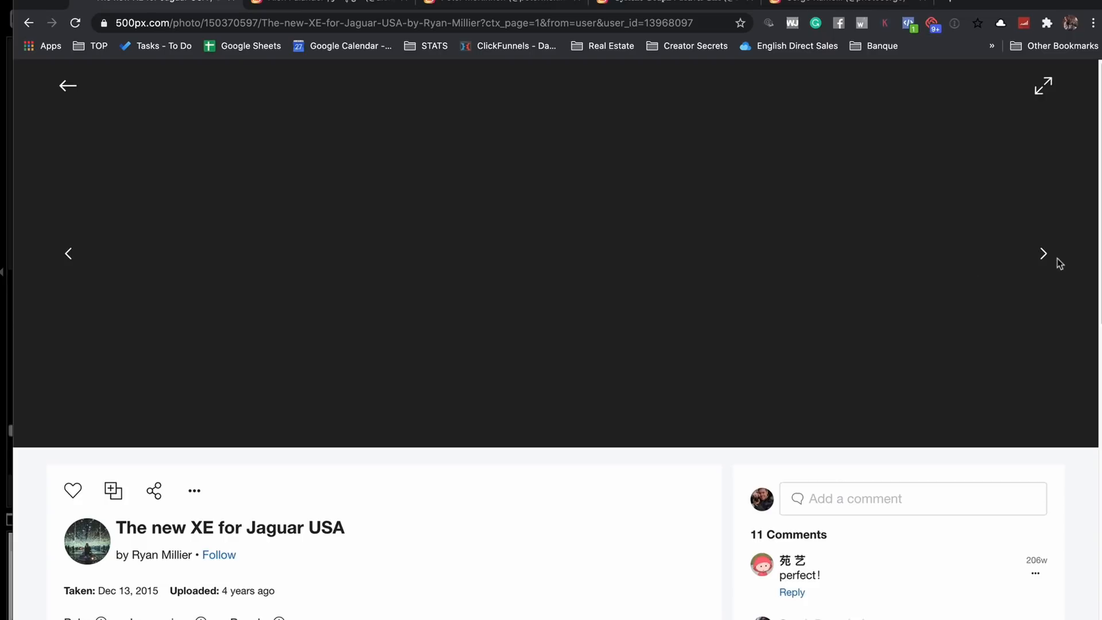
click(1043, 255)
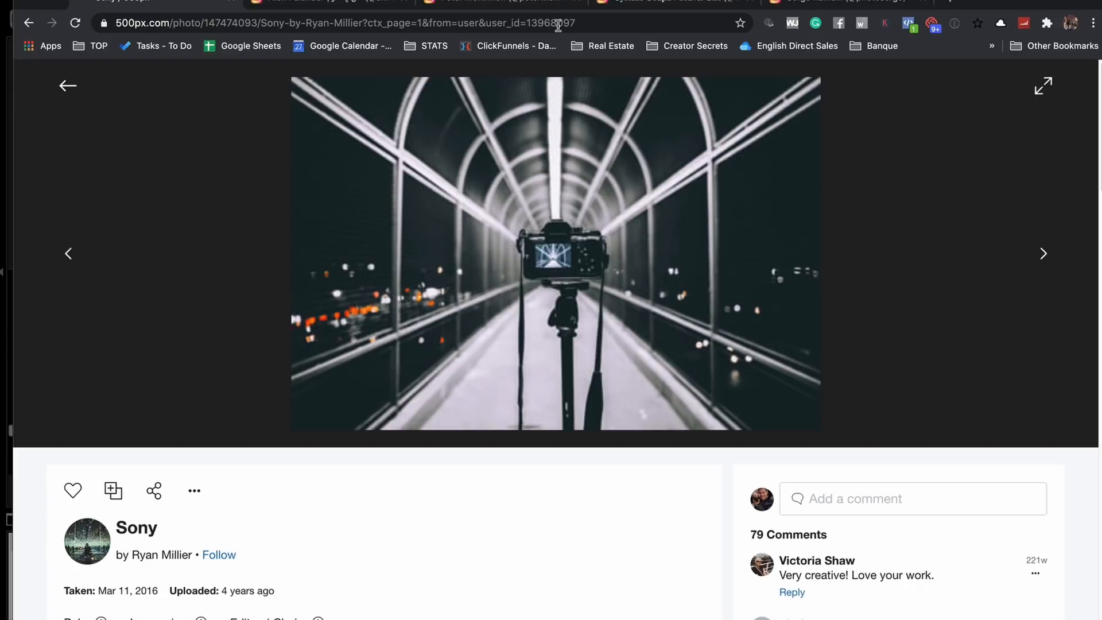
Switch to the alenpalander Instagram profile, browse its dark-toned posts and view the one of the man beside the red slatted wall
click(351, 6)
scroll(770, 305, up, 6)
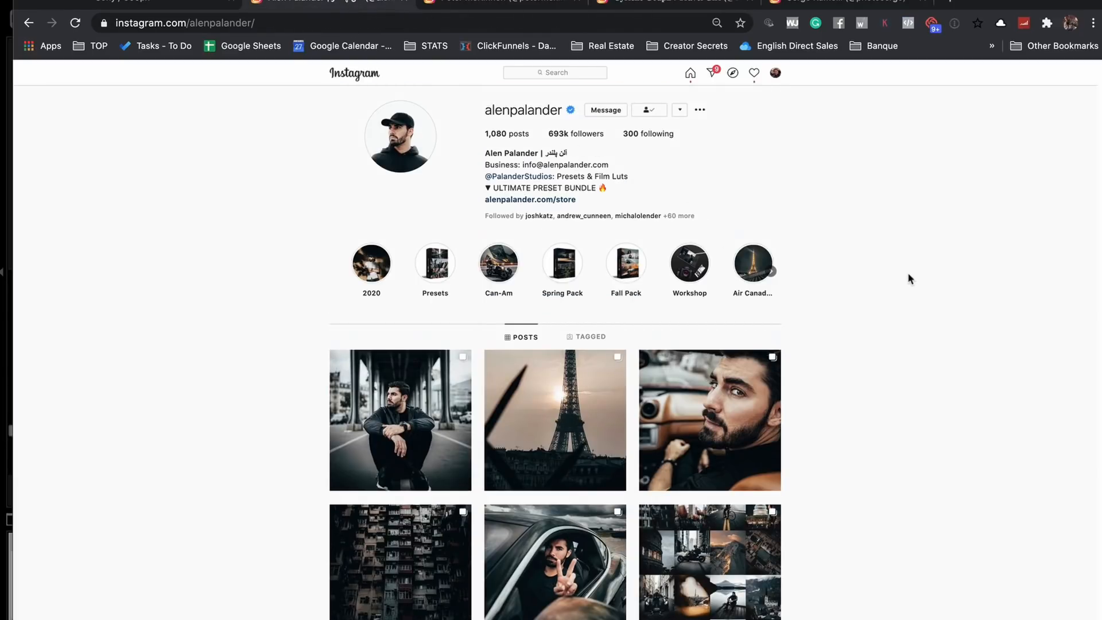
scroll(908, 273, down, 5)
scroll(907, 279, down, 2)
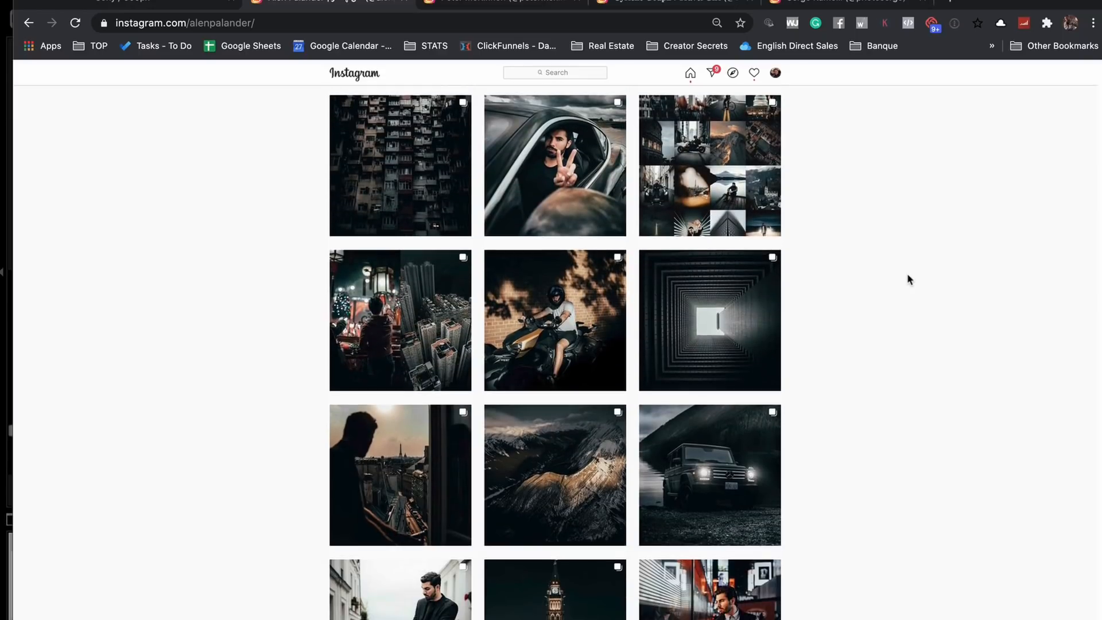
scroll(901, 396, down, 3)
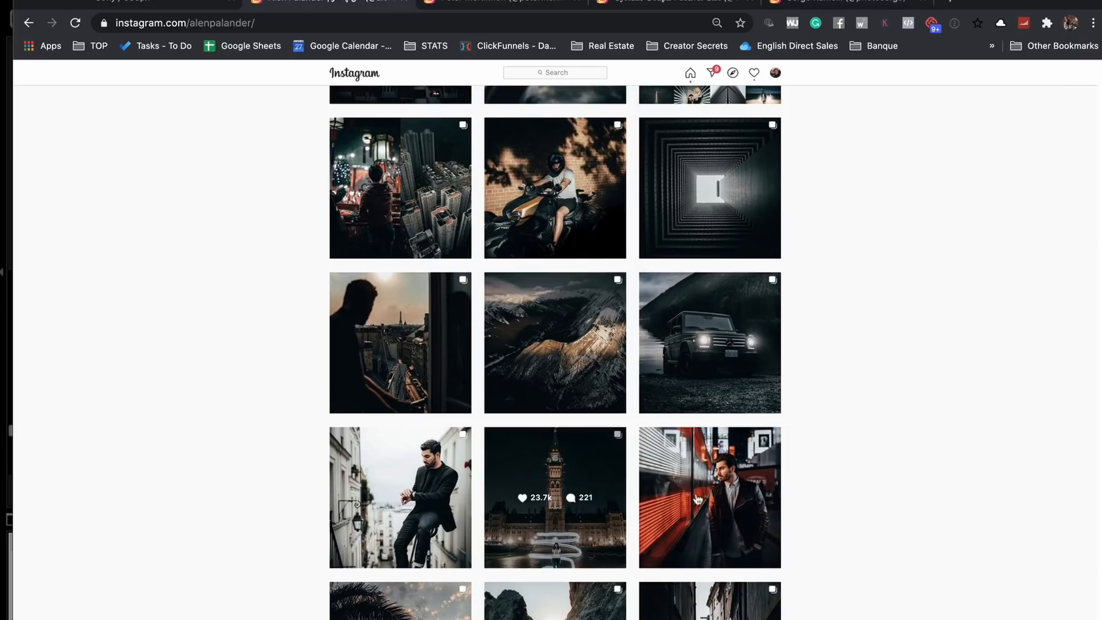
click(660, 494)
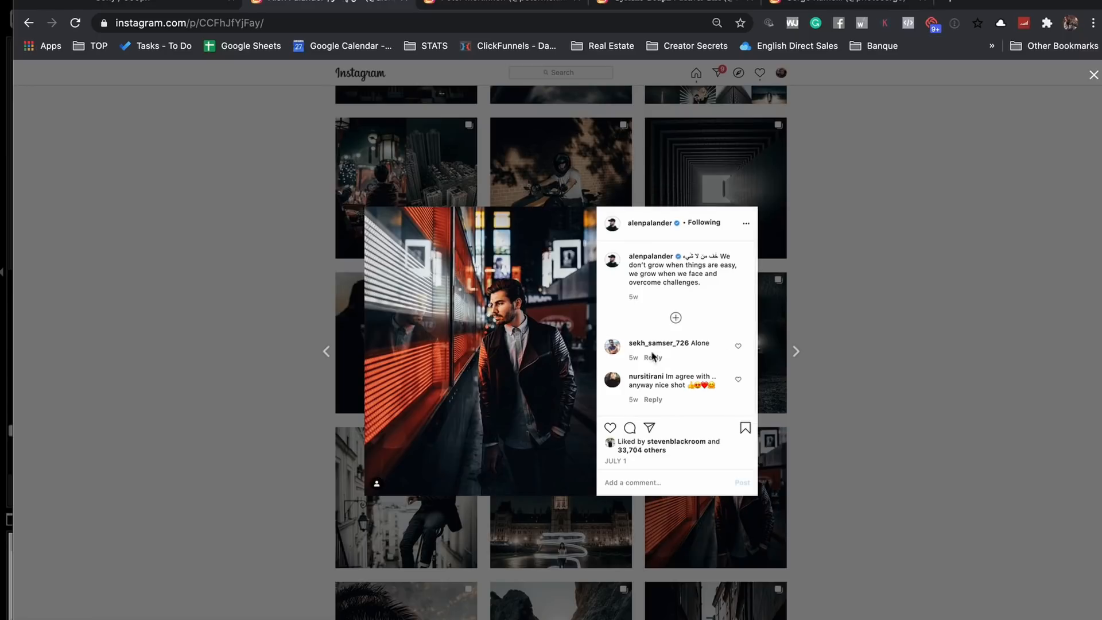
click(877, 283)
Browse older alenpalander posts, view the Can-Am Ryker photo before the angular building and close it
scroll(880, 290, down, 4)
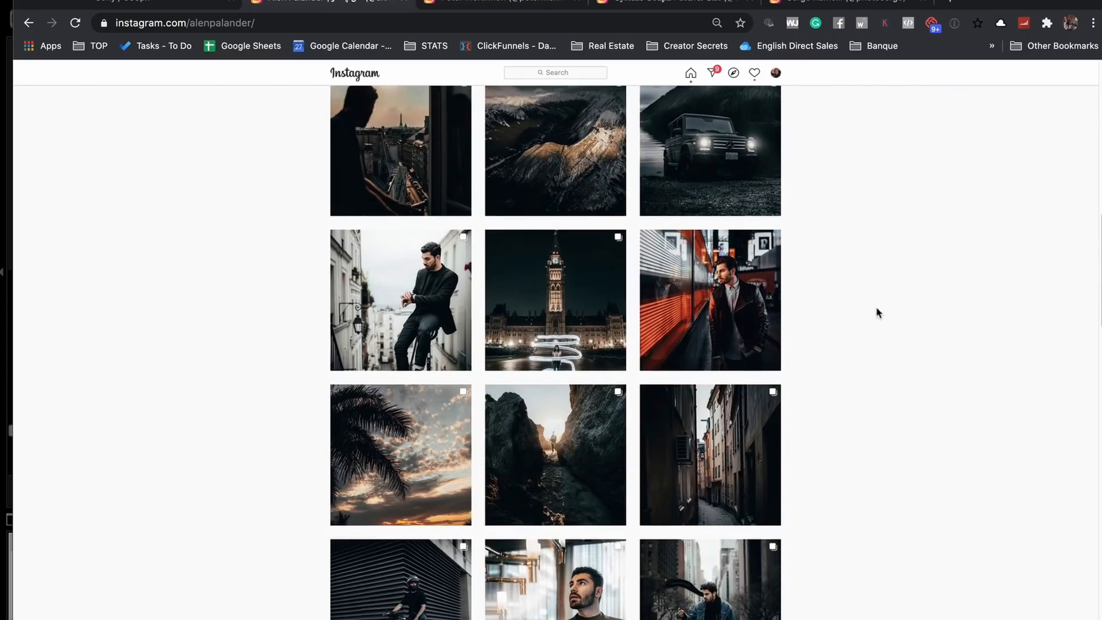
scroll(876, 311, down, 3)
scroll(818, 326, down, 6)
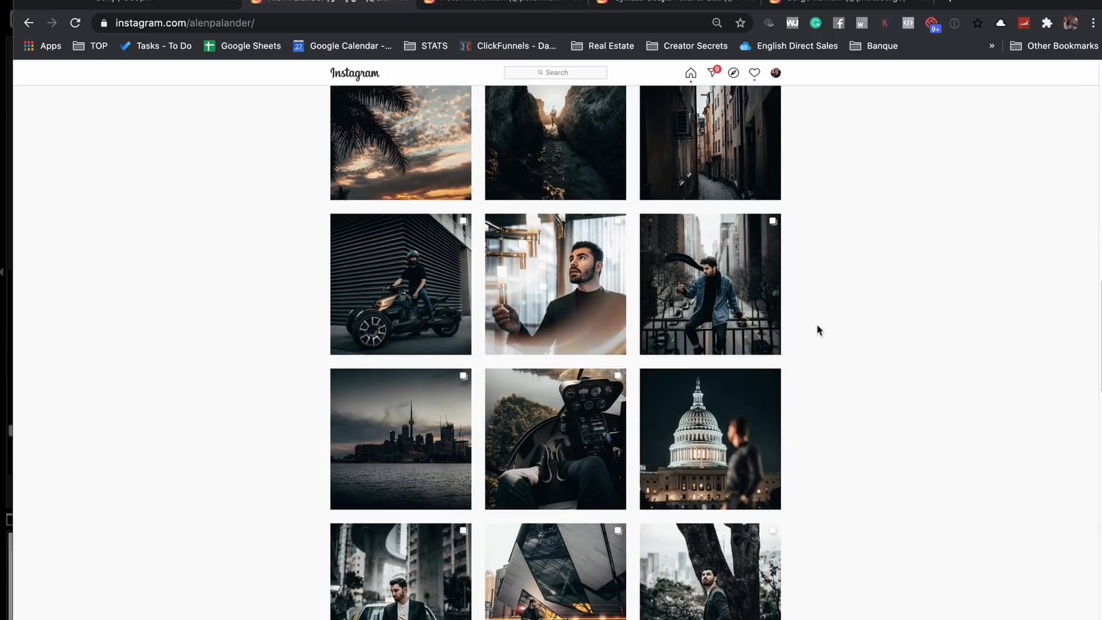
scroll(818, 329, down, 1)
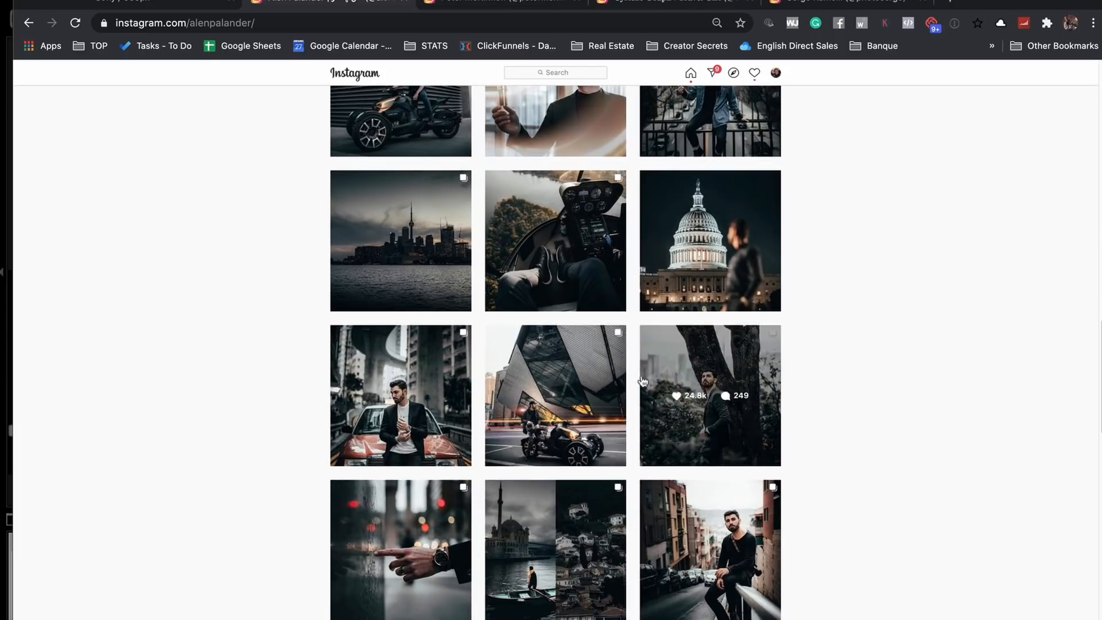
click(581, 364)
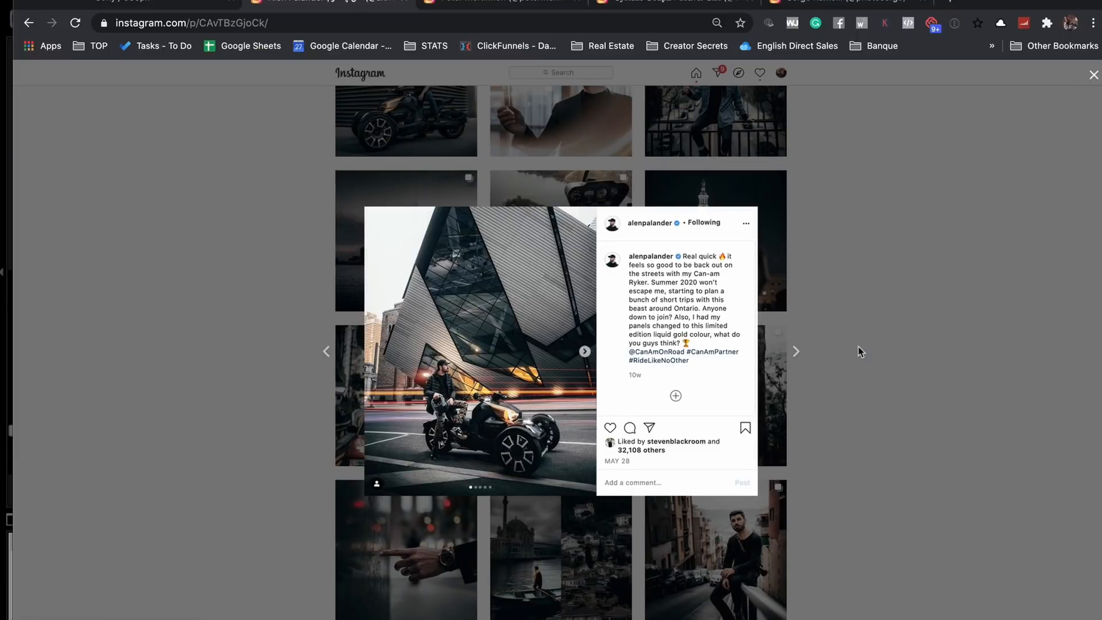
click(869, 343)
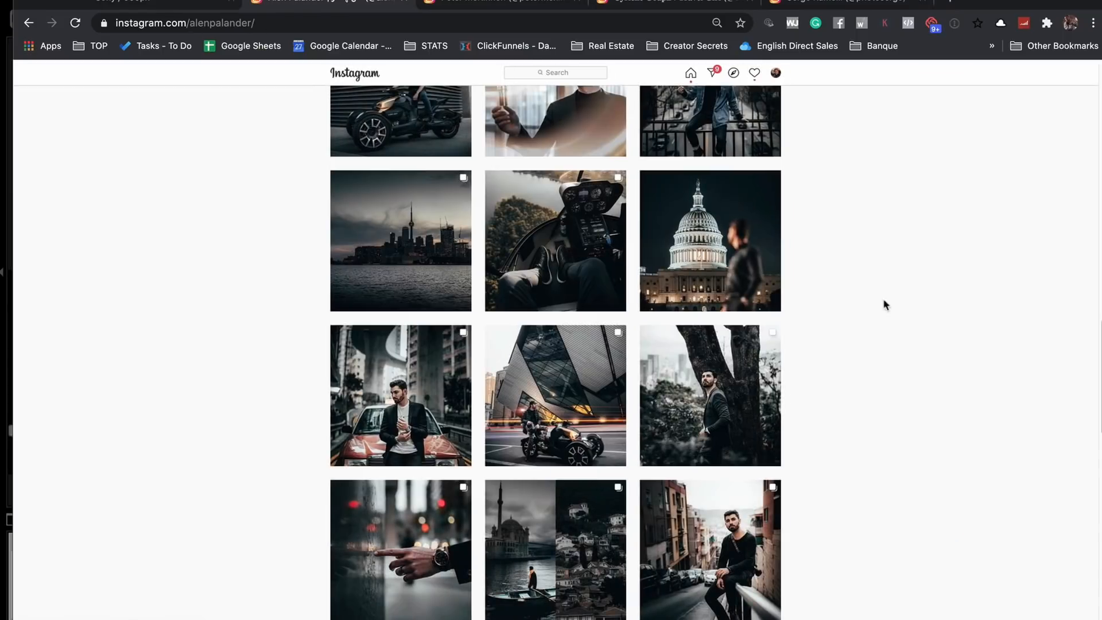
Switch to the petermckinnon Instagram profile, browse its posts and view the seated photographer in the Canon launch post
click(511, 5)
scroll(905, 285, down, 3)
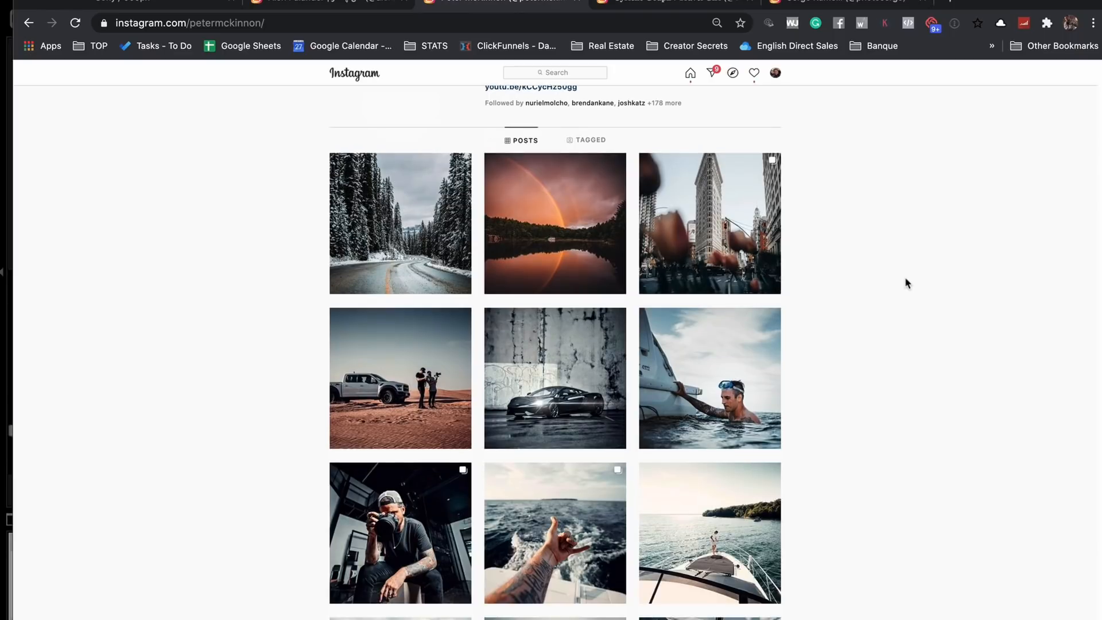
scroll(905, 283, down, 2)
scroll(919, 296, down, 5)
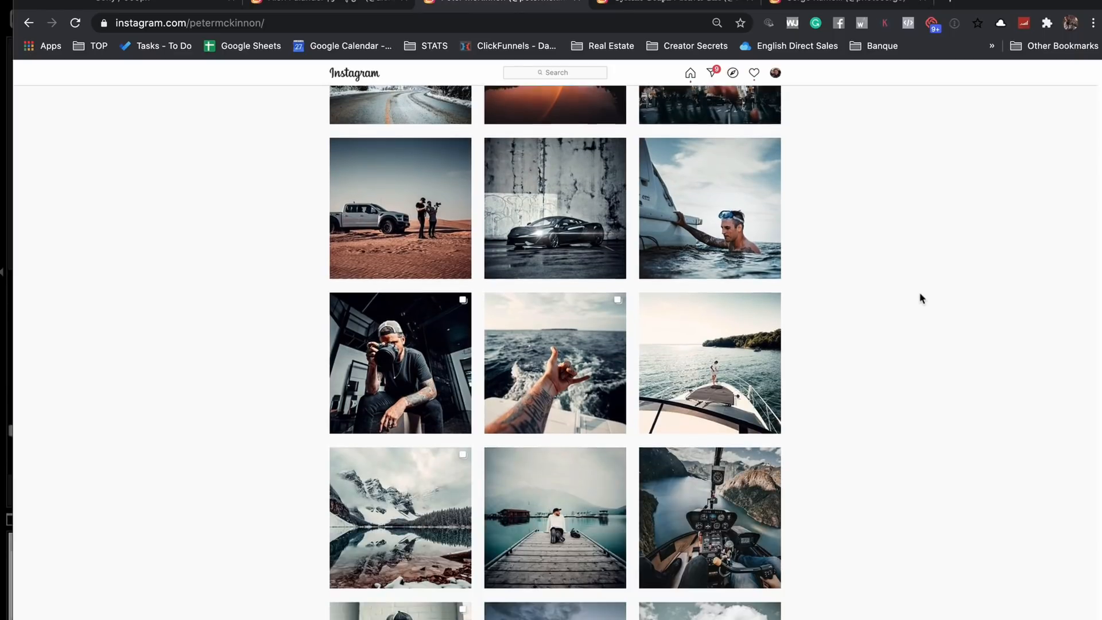
click(558, 323)
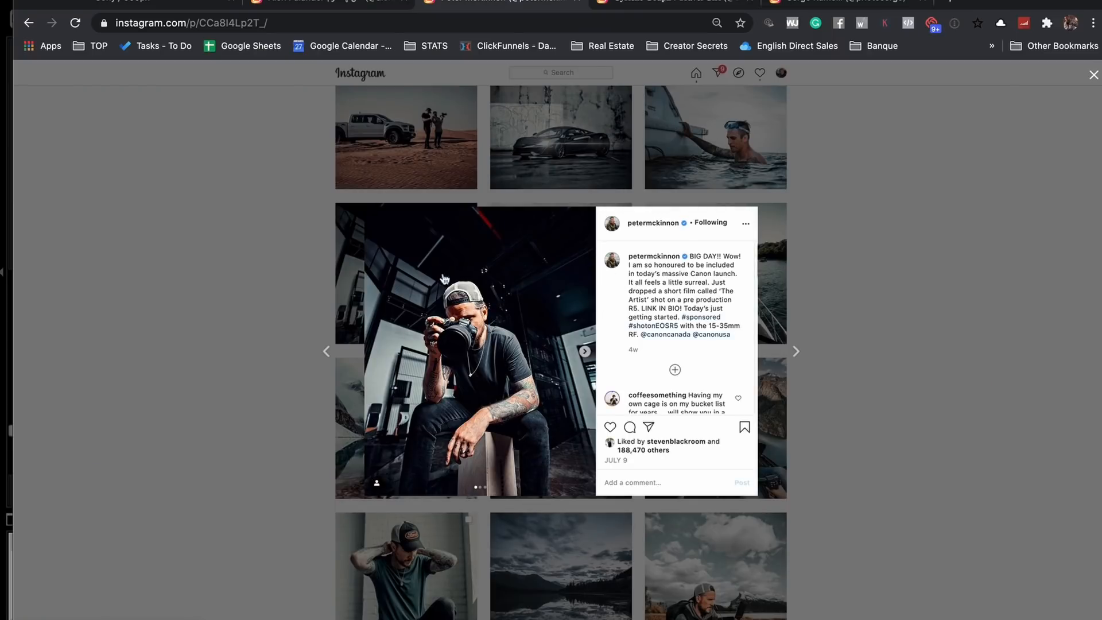
click(870, 317)
Browse older petermckinnon posts and open the night skyline photo with the tall tower and orange-lit highways
scroll(872, 319, down, 5)
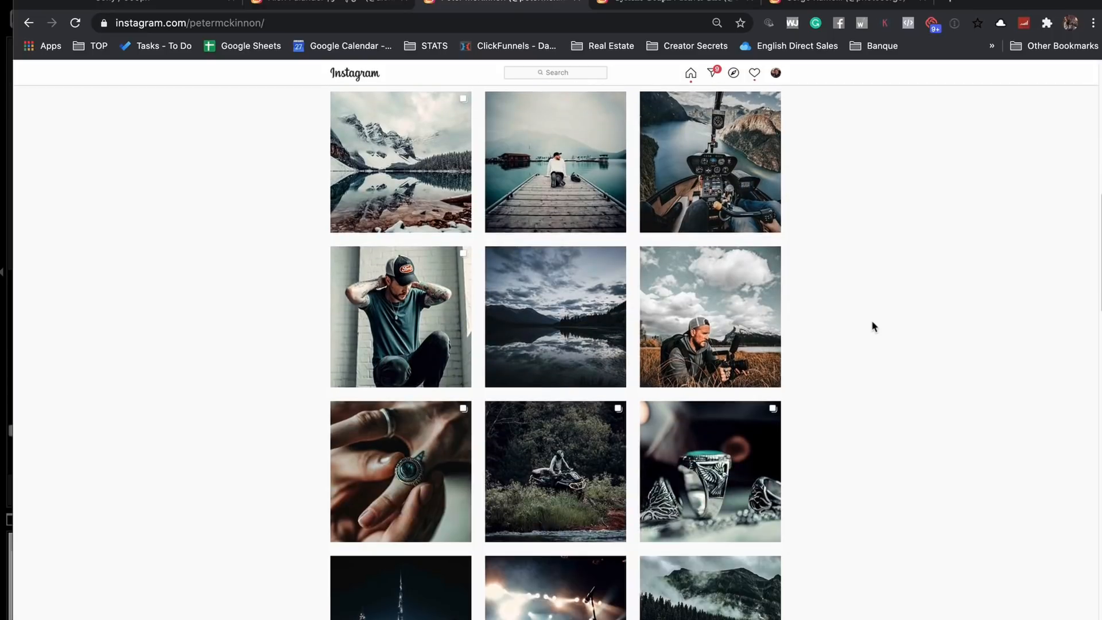
scroll(873, 323, down, 3)
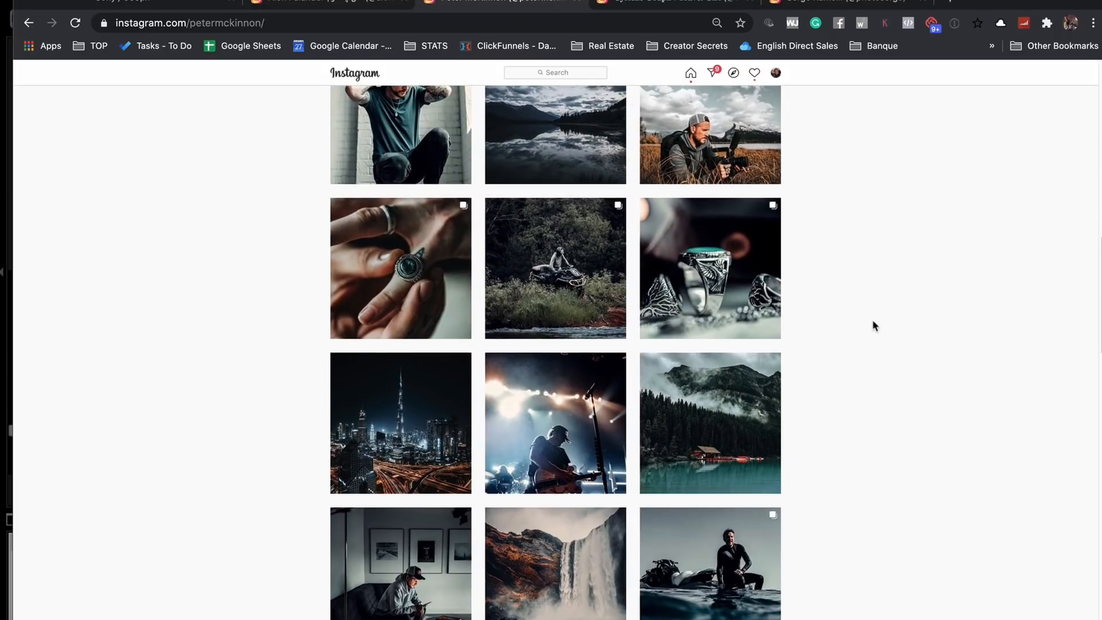
click(420, 388)
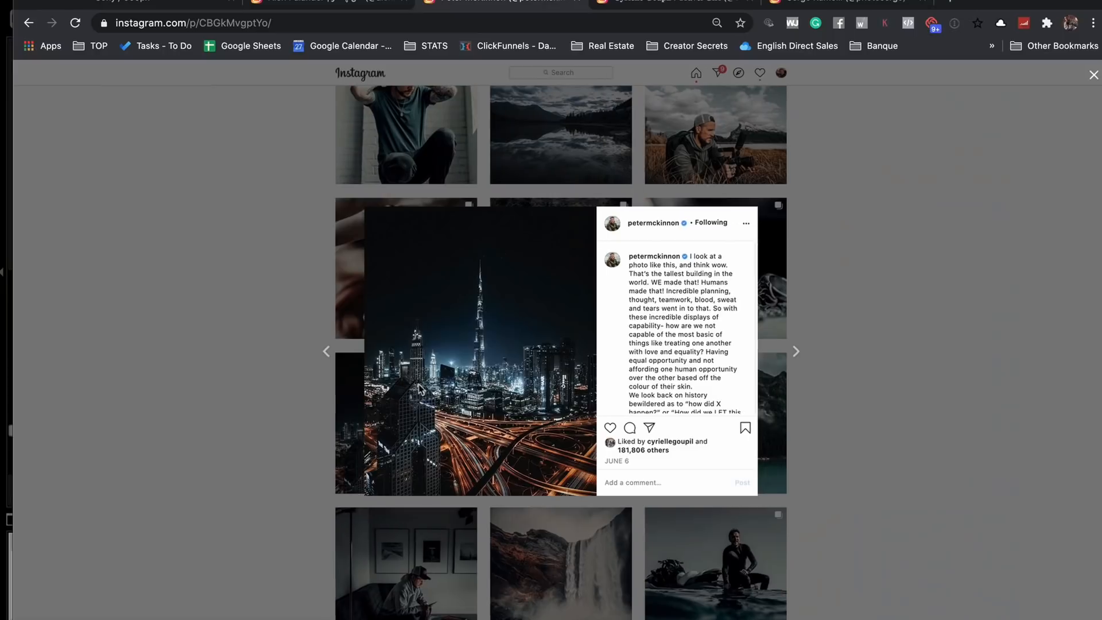
Close the night skyline photo and browse further down through the older petermckinnon posts
click(839, 324)
scroll(879, 331, down, 1)
scroll(880, 331, down, 10)
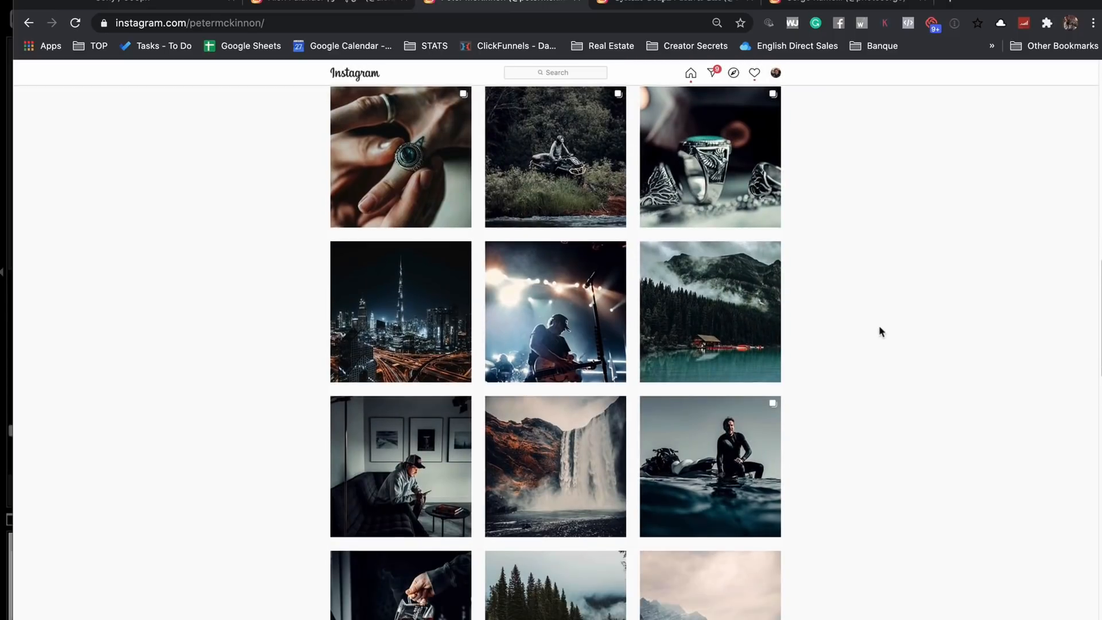
scroll(879, 324, down, 3)
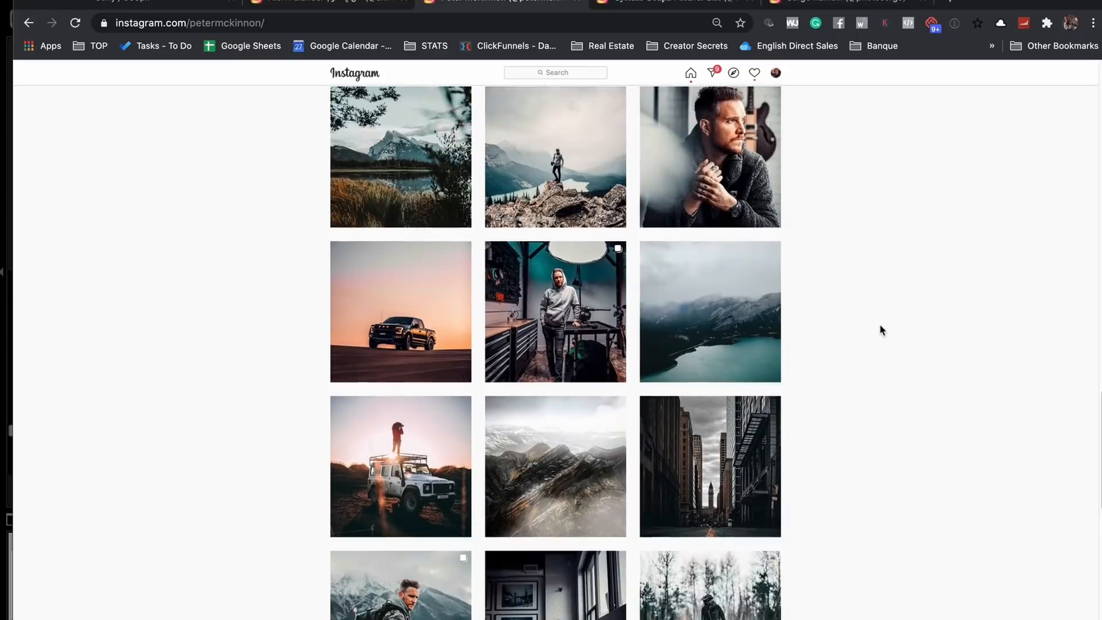
click(685, 3)
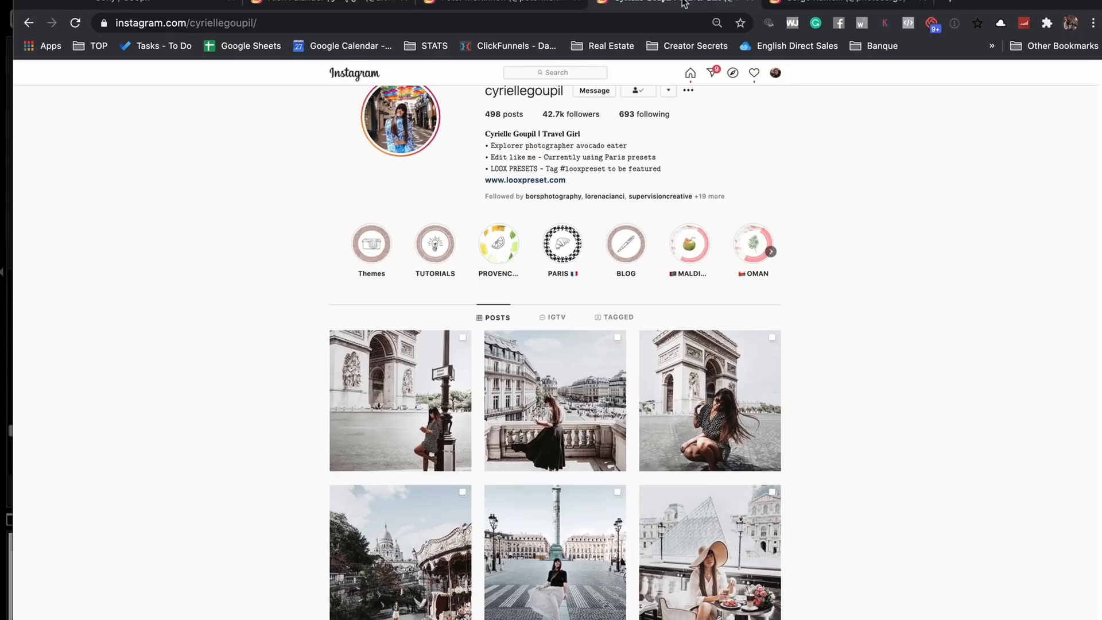
scroll(863, 294, down, 1)
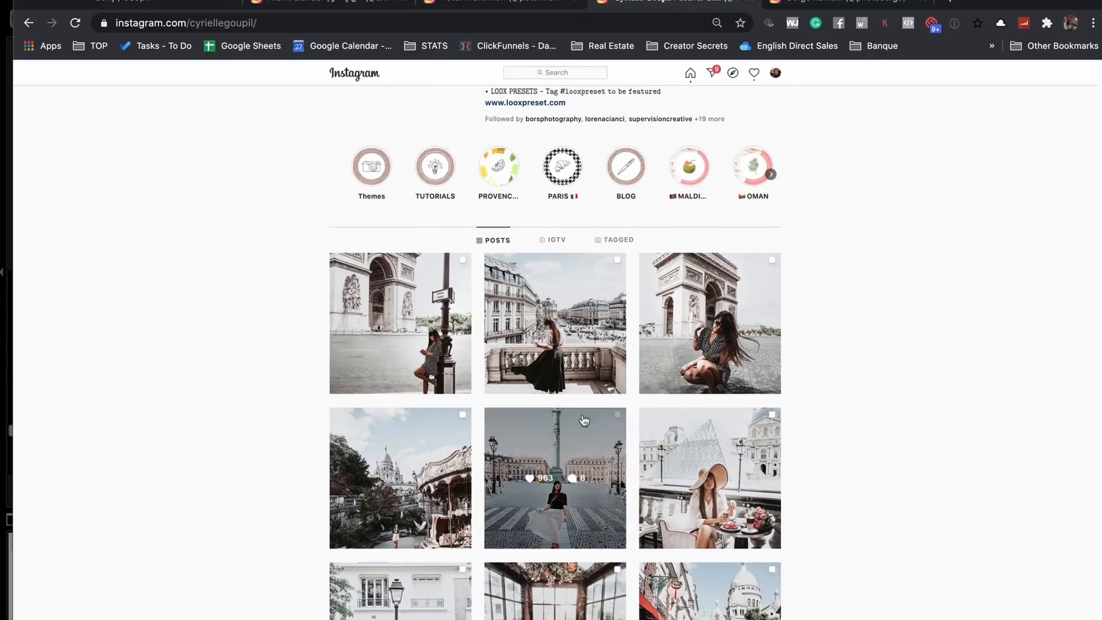
scroll(884, 332, up, 1)
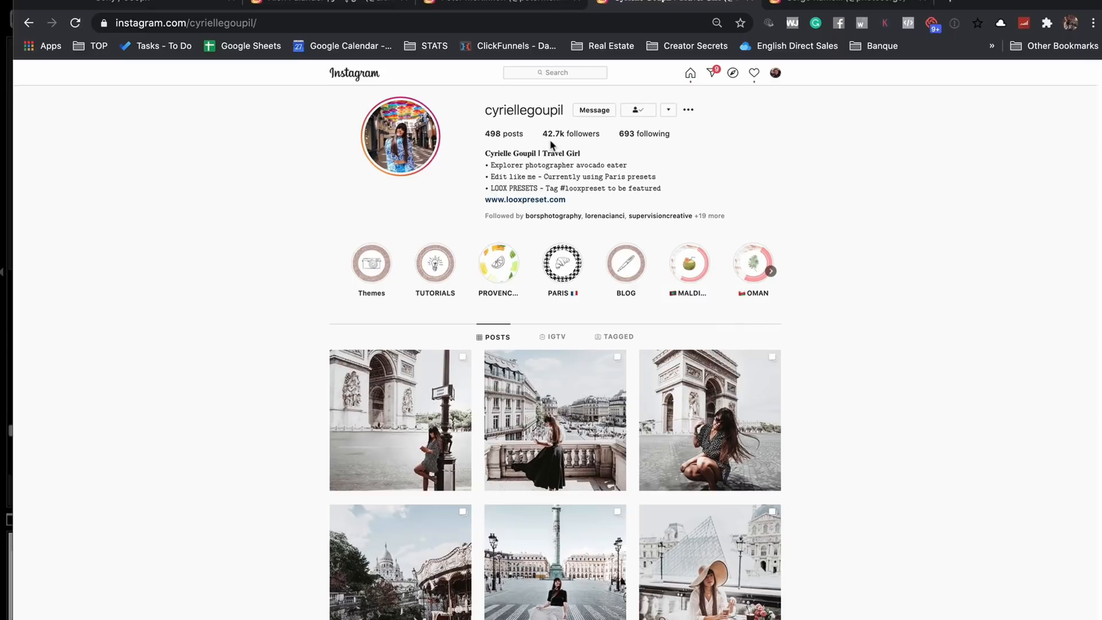
scroll(854, 337, down, 3)
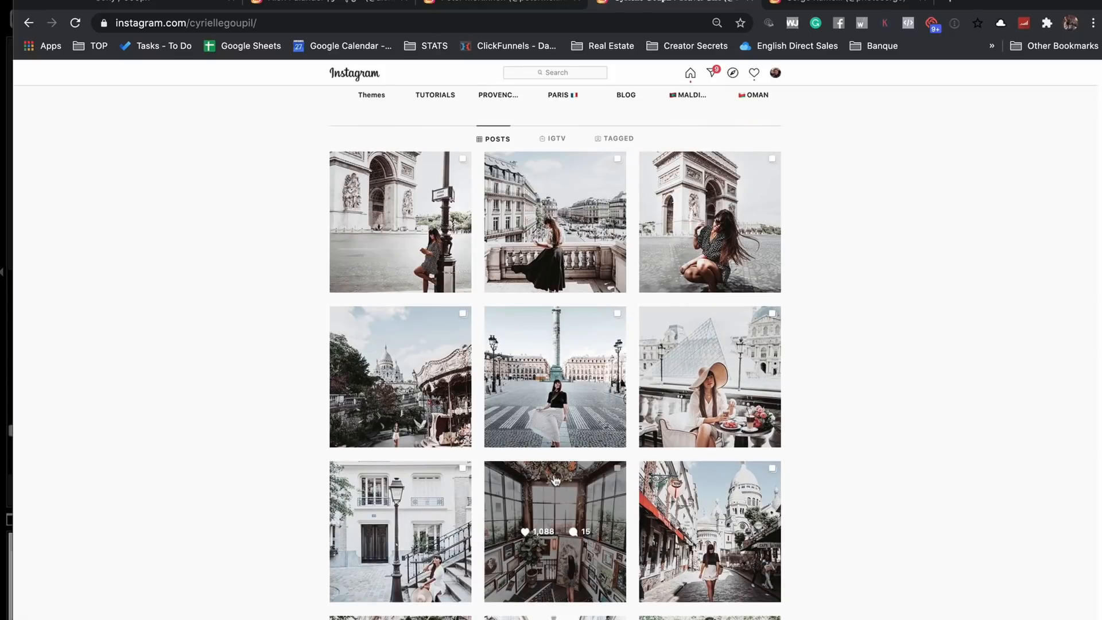
click(573, 489)
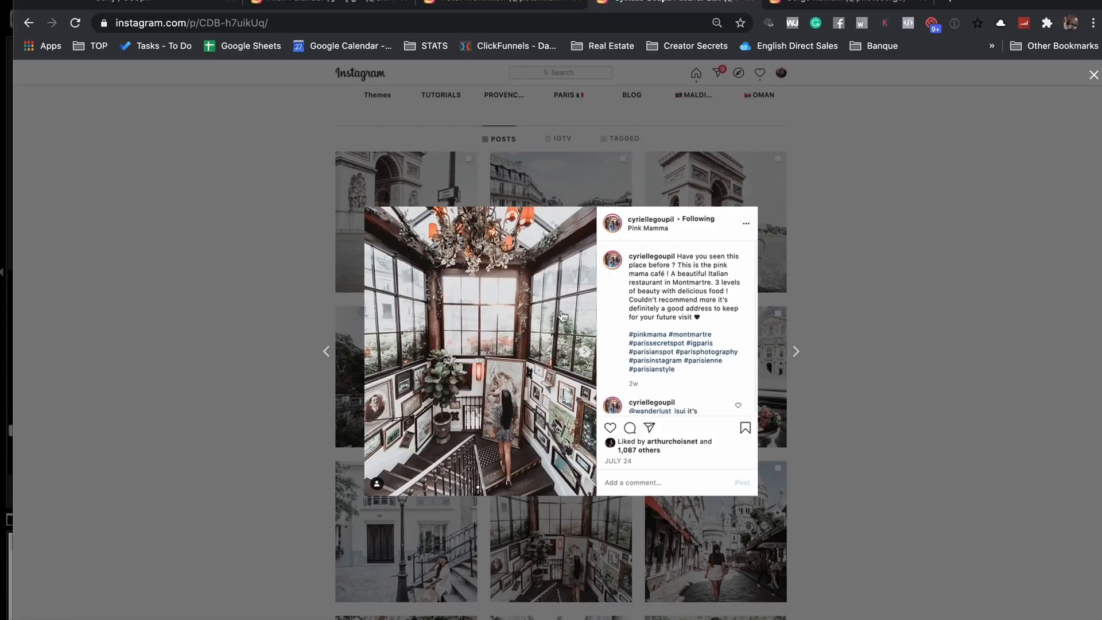
click(874, 273)
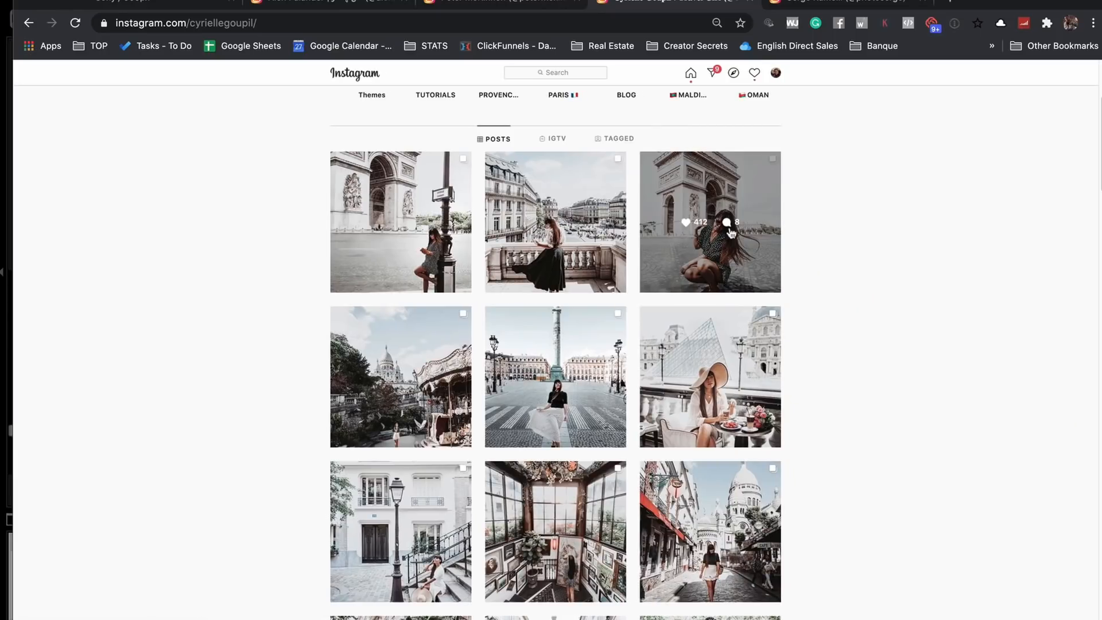
Switch to the photoserge Instagram profile and browse back to the older desaturated city photos around the Manhattan Bridge shot
click(826, 2)
scroll(846, 385, down, 10)
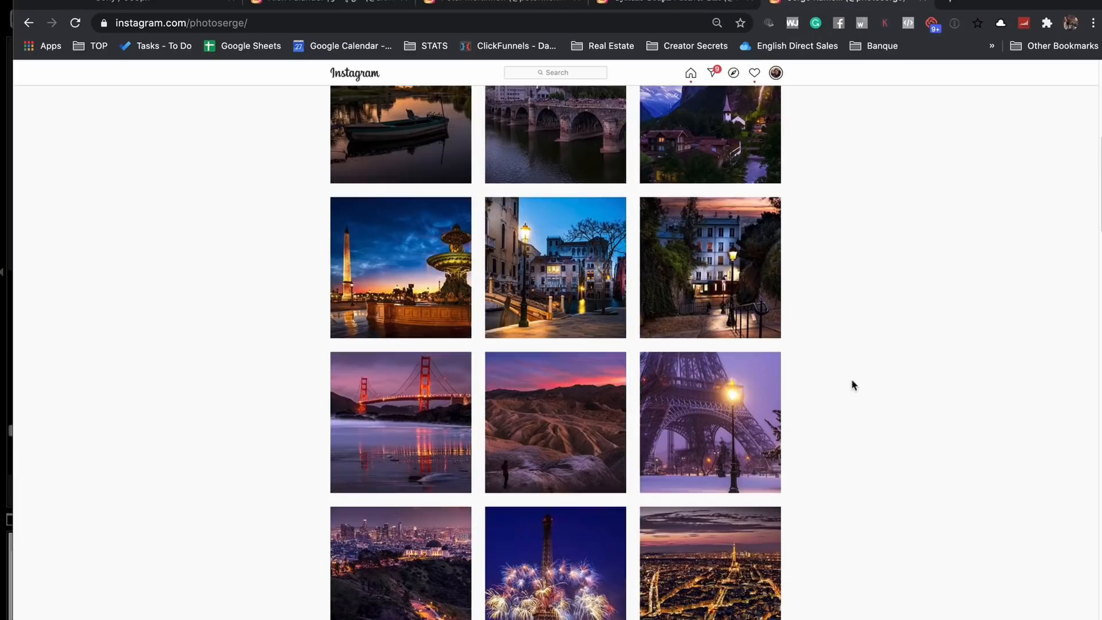
scroll(873, 313, down, 7)
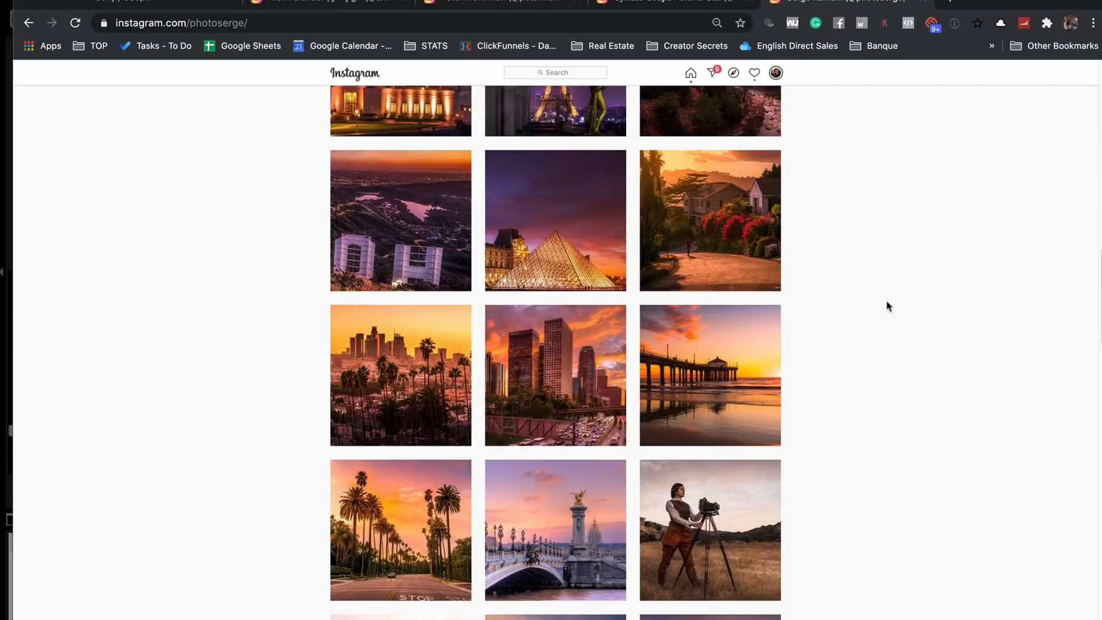
scroll(881, 313, down, 8)
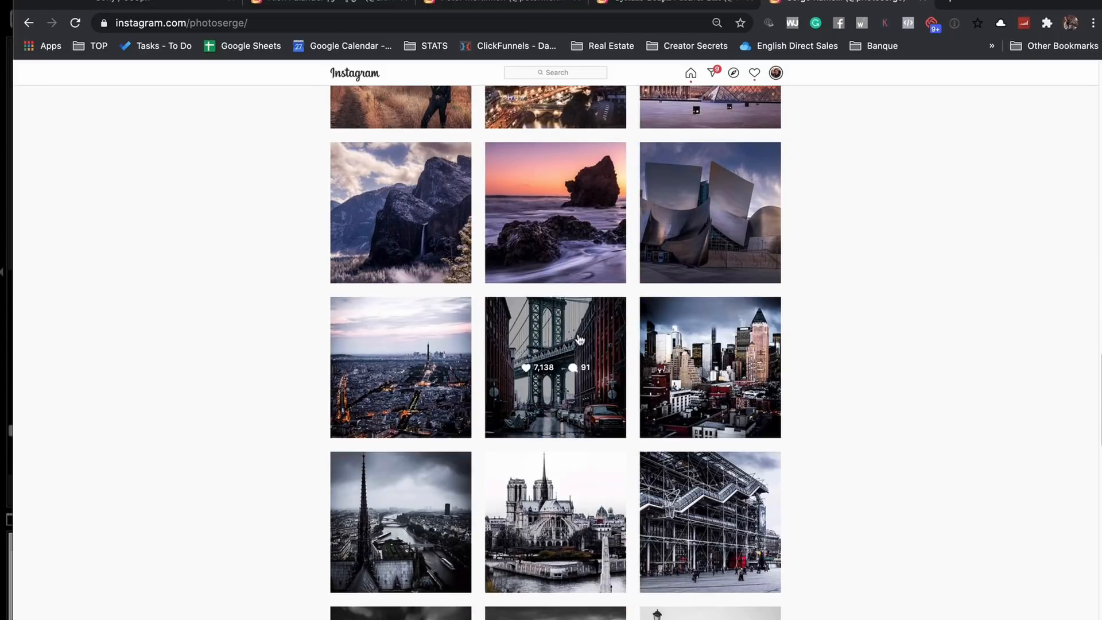
Switch to Lightroom Classic and set Contrast to +100, Shadows to +81 and Blacks to -99 on the bridge street photo
key(super+Tab)
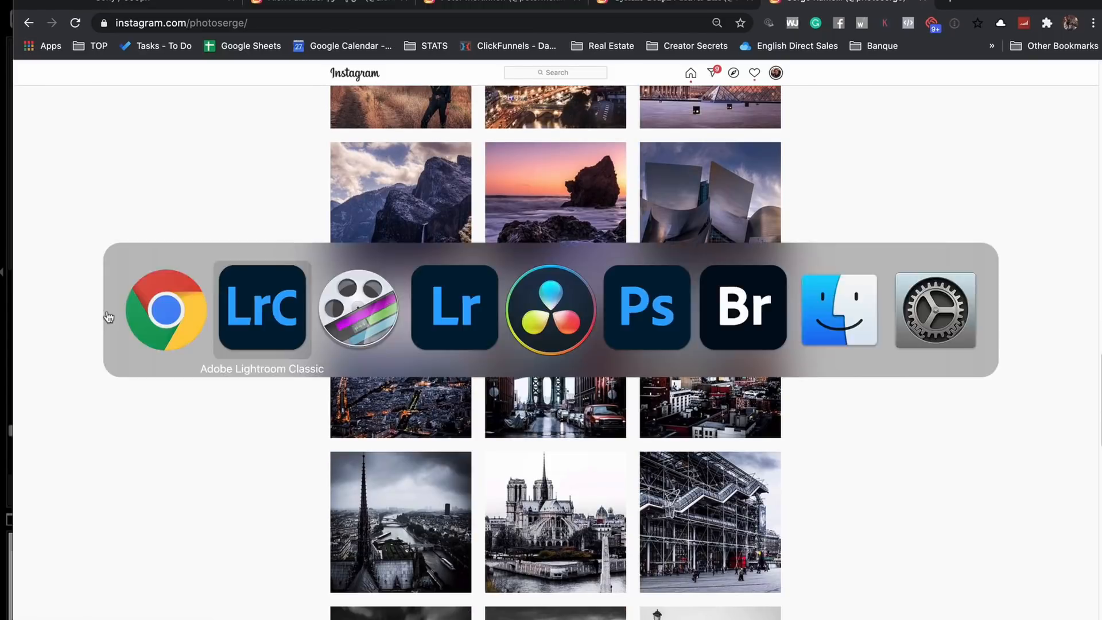
click(256, 301)
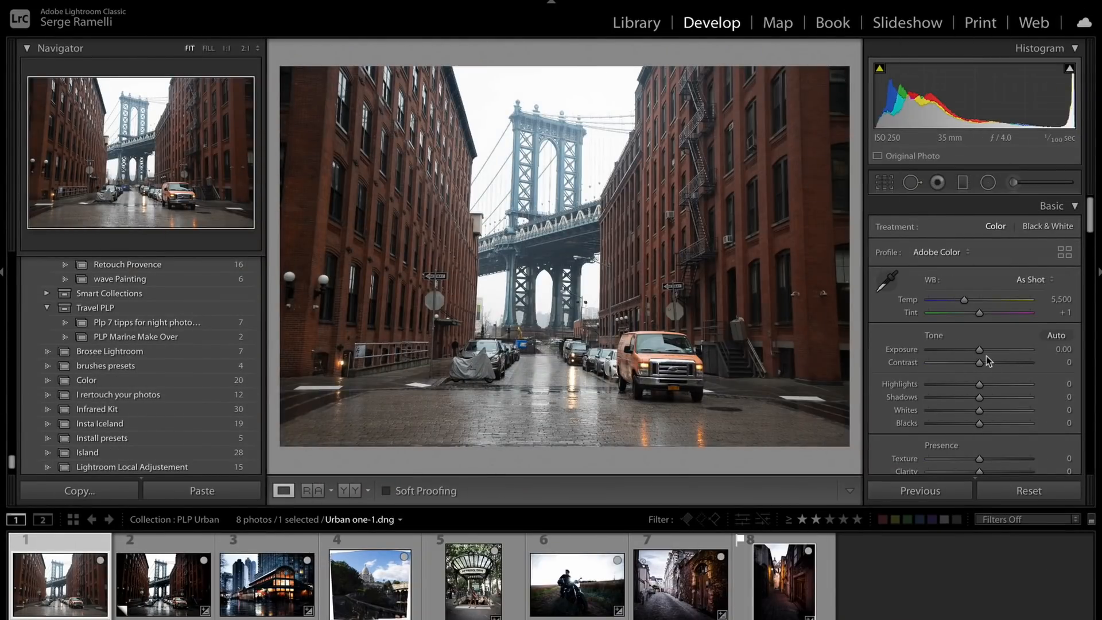
drag(987, 360, 1045, 367)
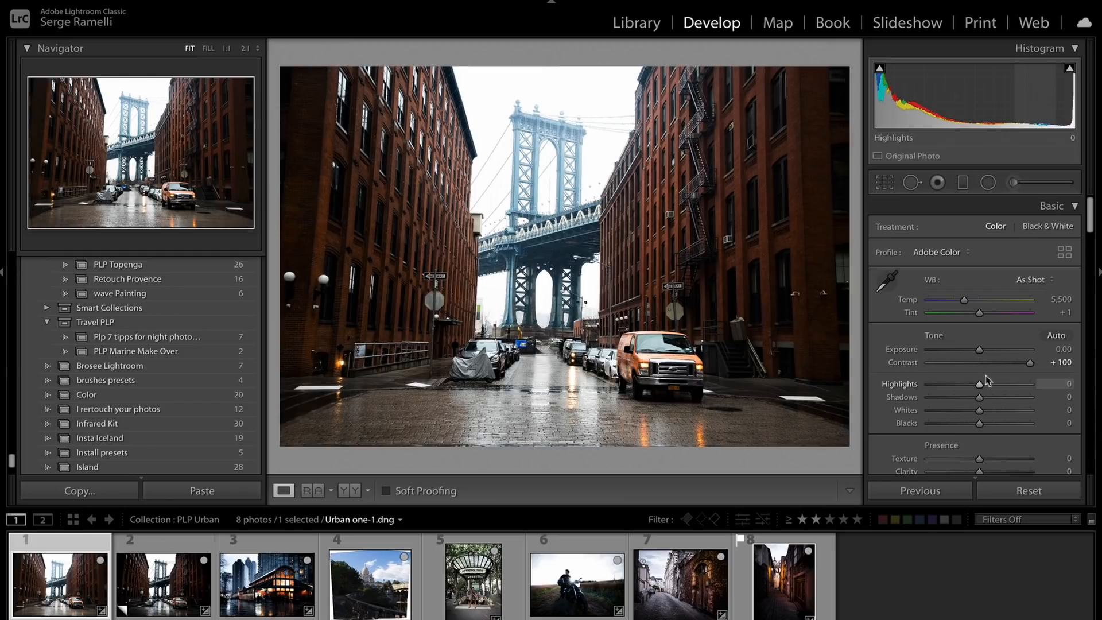
drag(981, 398, 931, 428)
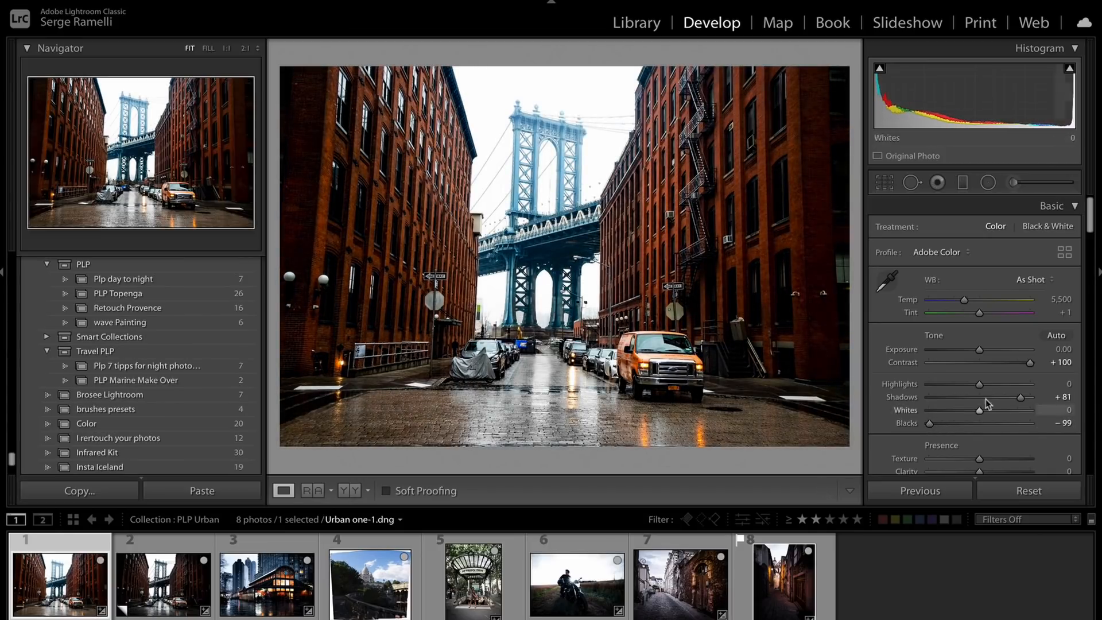
Set the bridge photo's Texture to +22 and Clarity to +54
scroll(986, 399, down, 2)
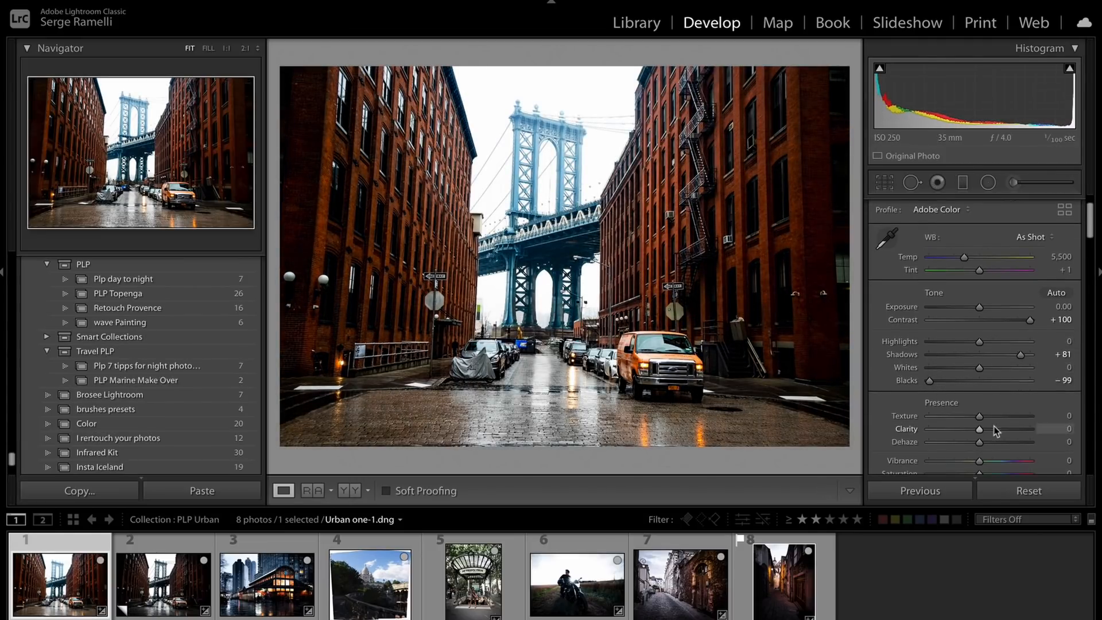
drag(980, 415, 1031, 431)
drag(1012, 429, 1006, 429)
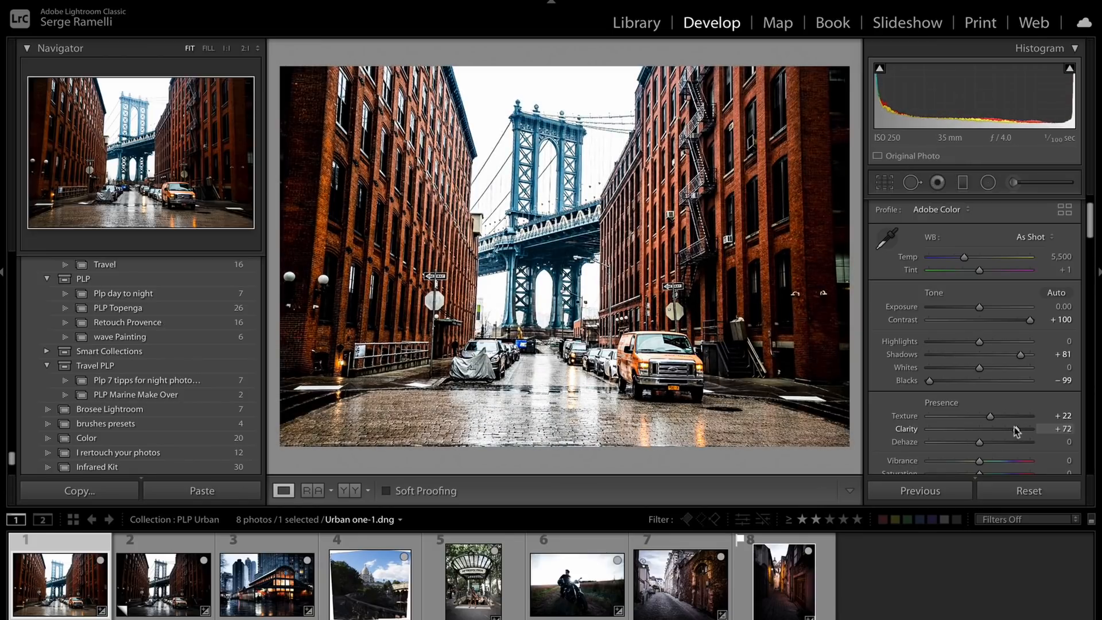
Set HSL saturation to Red +41, Orange +36, Yellow -91, Green -87, Aqua -85, Blue -84, Purple -82 and Magenta -82
scroll(1024, 365, down, 5)
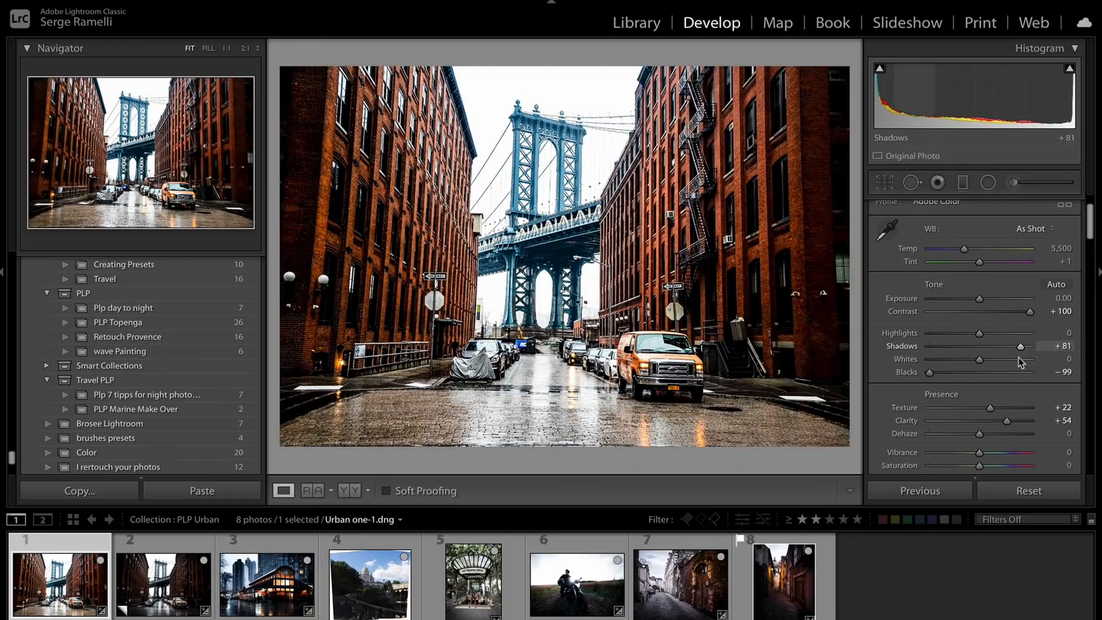
scroll(1021, 331, up, 3)
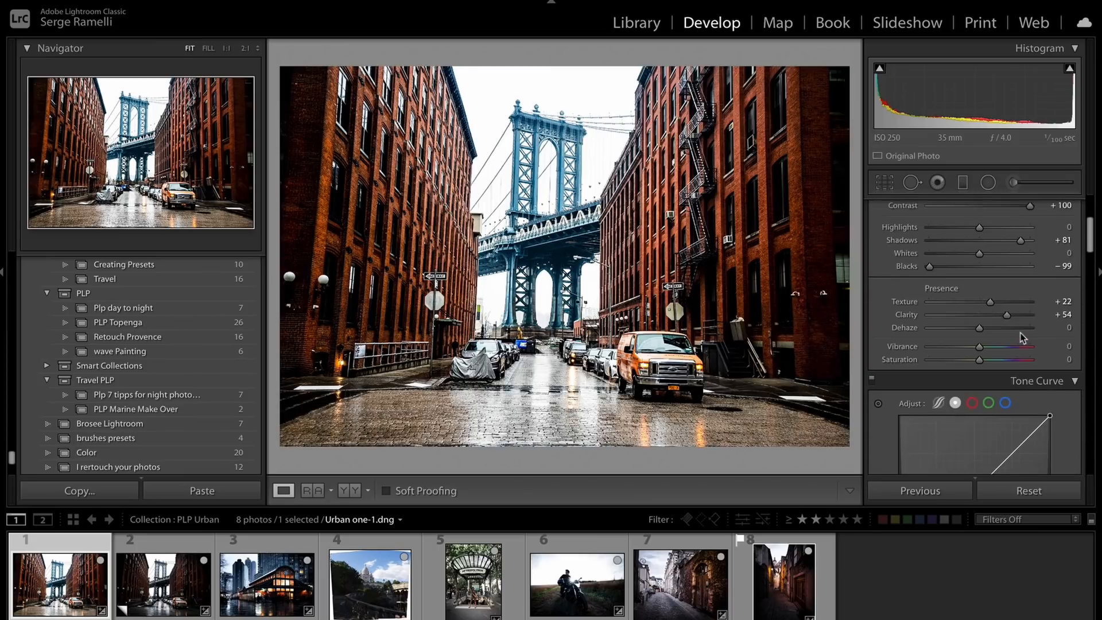
scroll(1020, 331, down, 6)
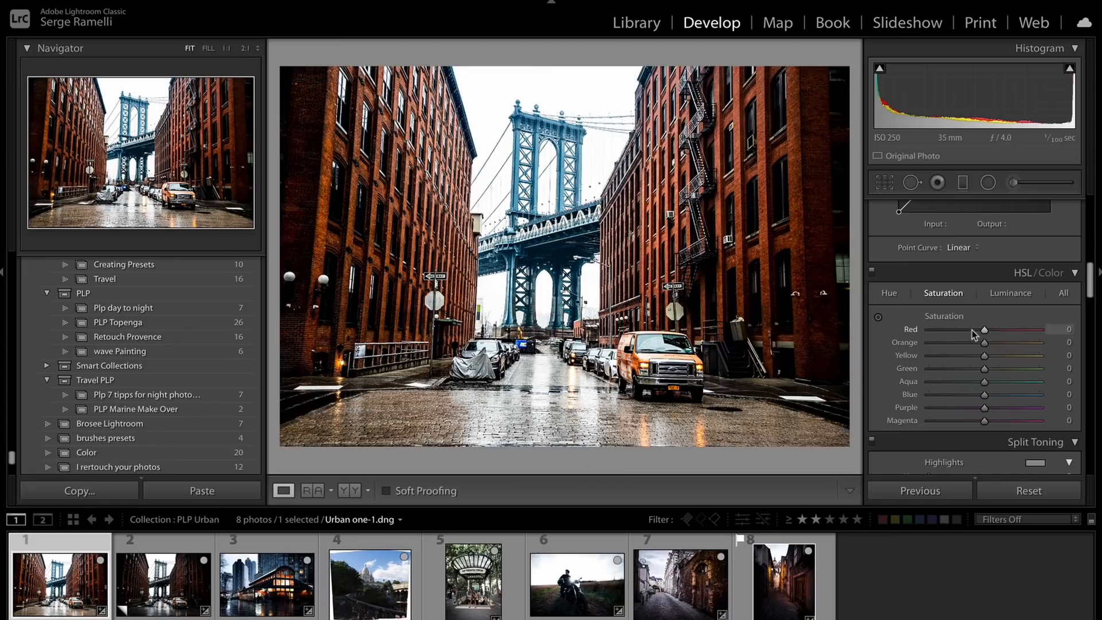
click(1005, 342)
click(934, 356)
click(936, 369)
click(938, 382)
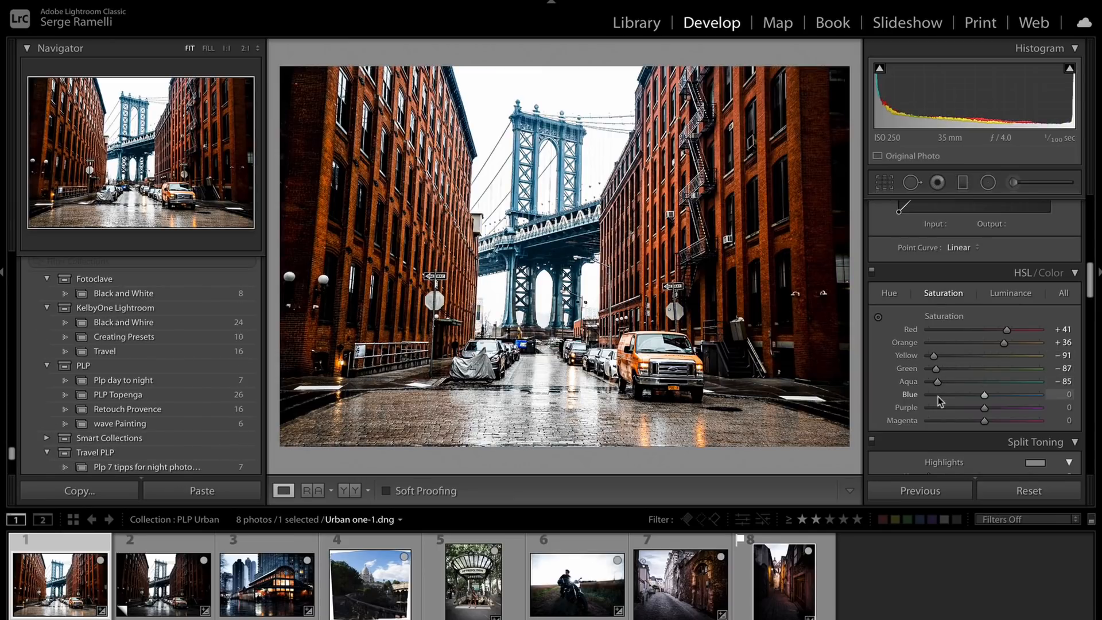
click(938, 395)
click(939, 408)
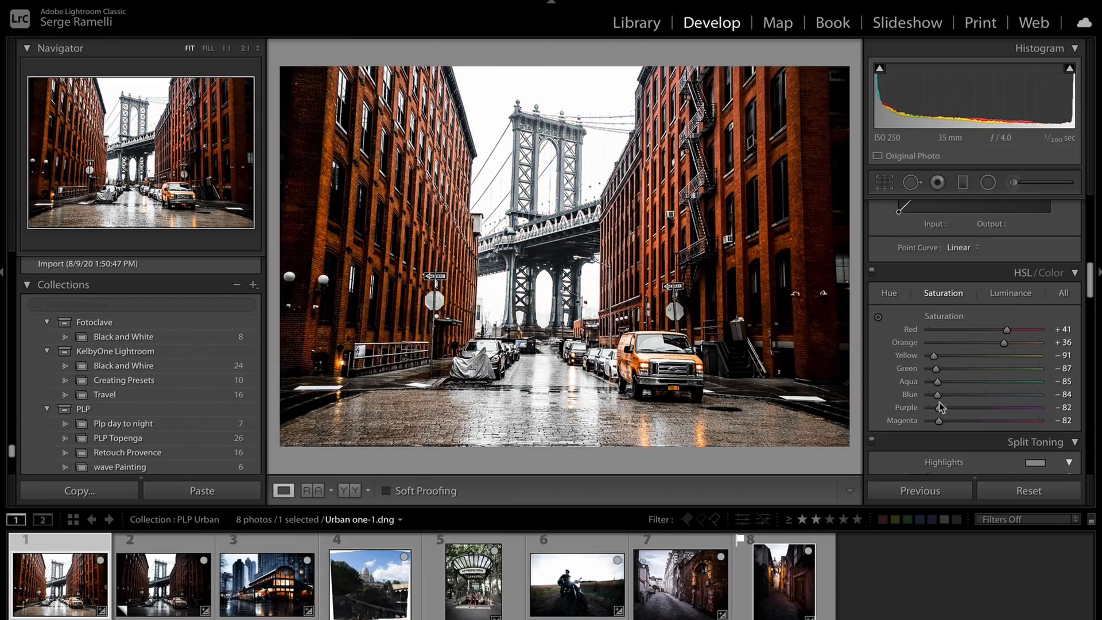
Correct the bridge photo's perspective with the Auto Upright transform
scroll(985, 387, down, 10)
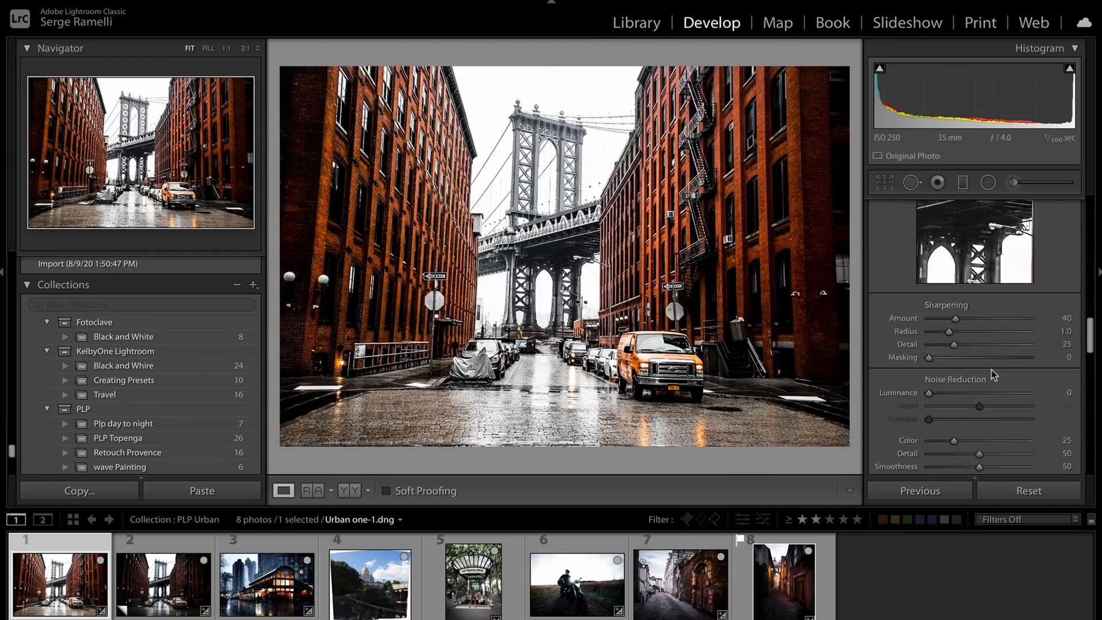
scroll(991, 369, down, 4)
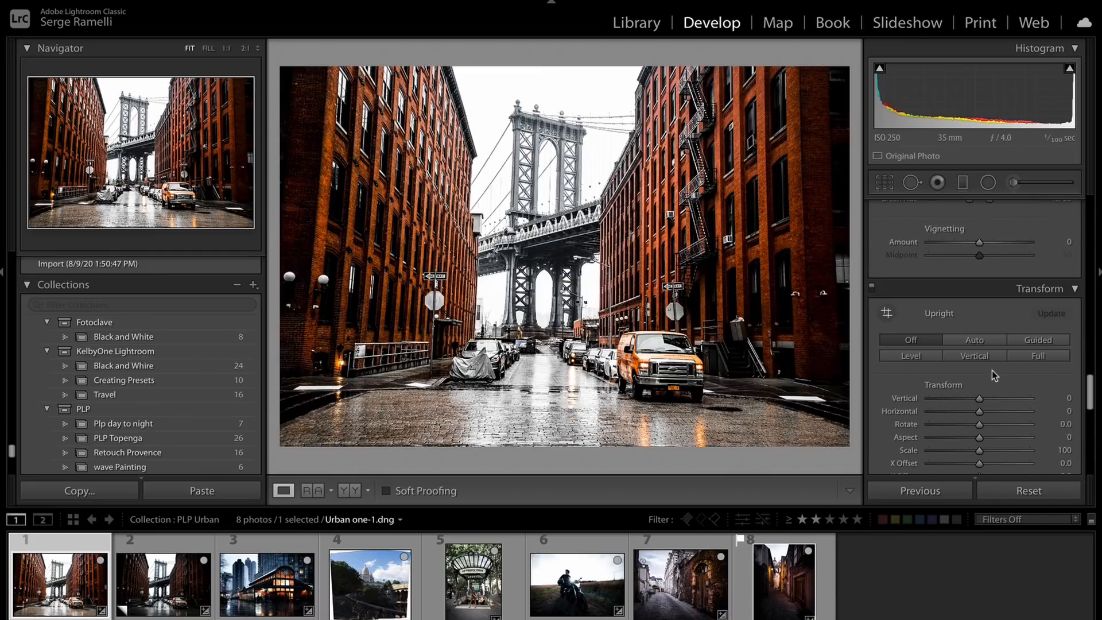
click(973, 339)
Refine the bridge photo's tone with Highlights at -50, Exposure at +0.25 and Shadows at +80
scroll(999, 391, up, 15)
scroll(1001, 390, up, 2)
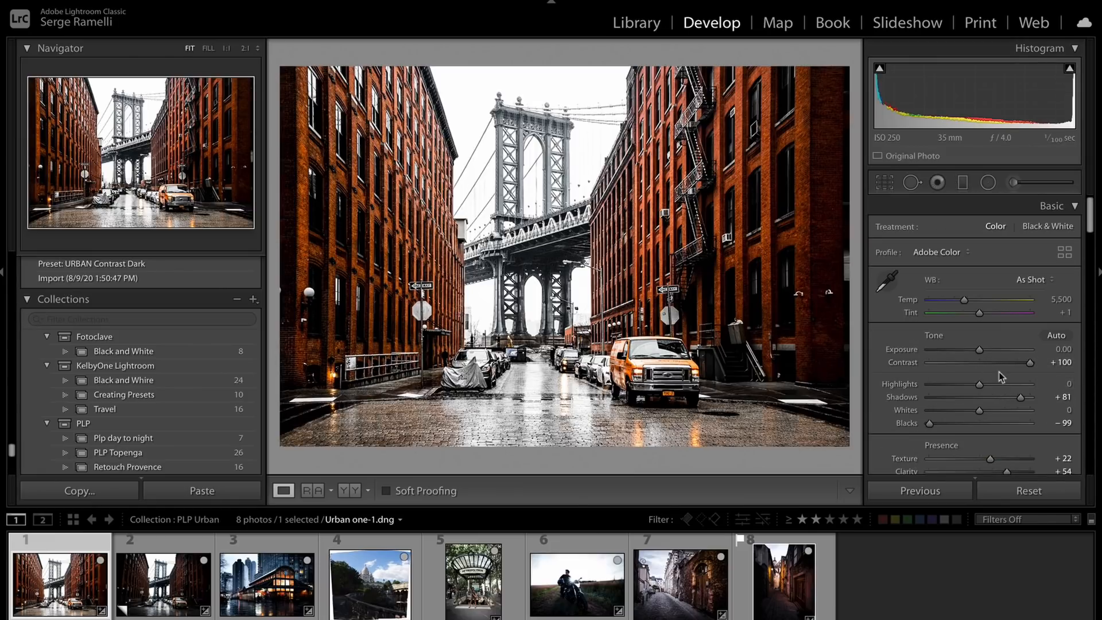
drag(979, 384, 952, 387)
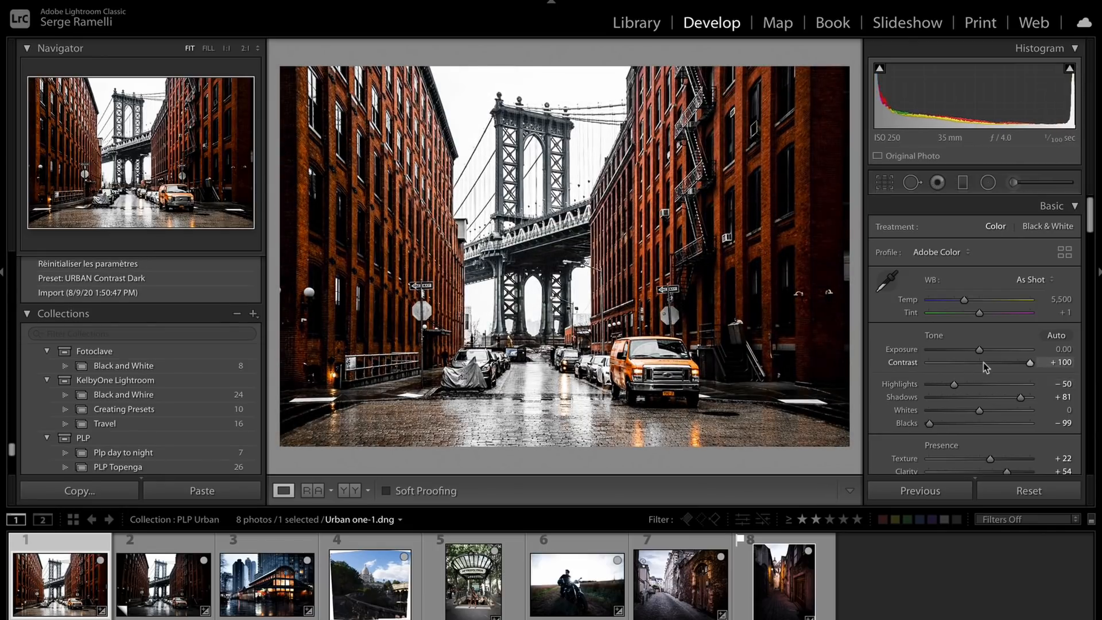
drag(980, 354, 981, 350)
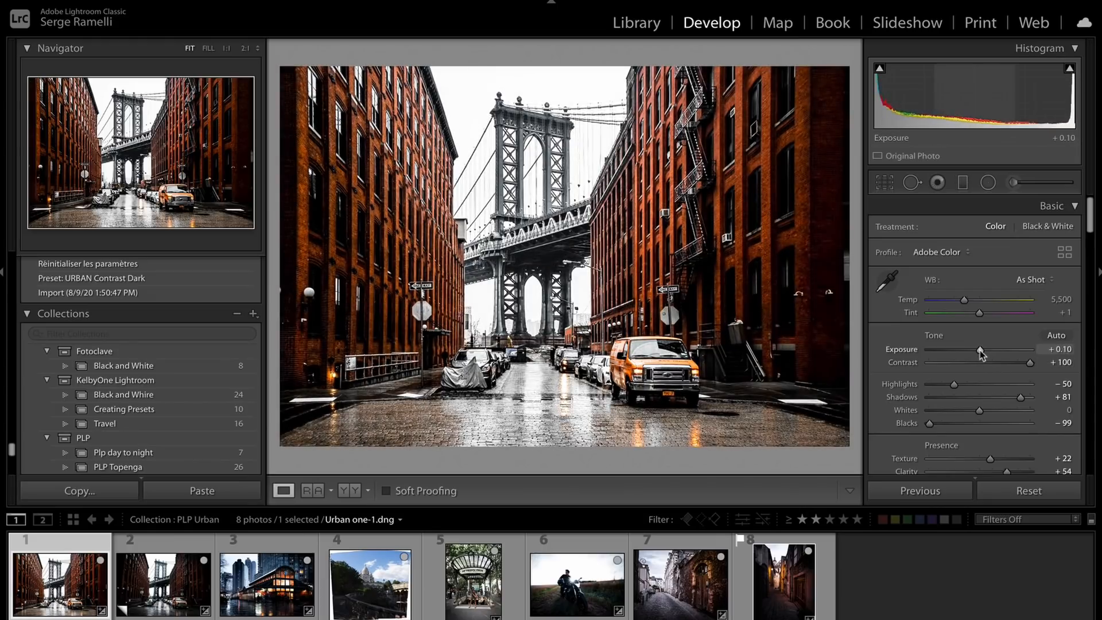
drag(1021, 398, 1019, 398)
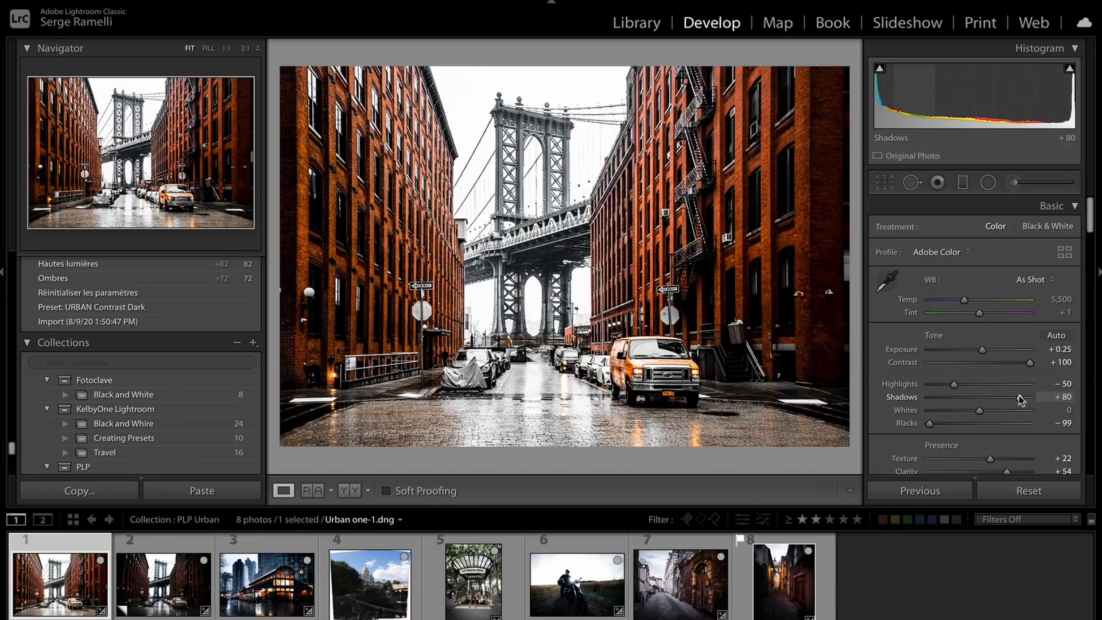
Tint the shadows teal with Split Toning, using hue 171 and saturation 20
scroll(1001, 331, down, 5)
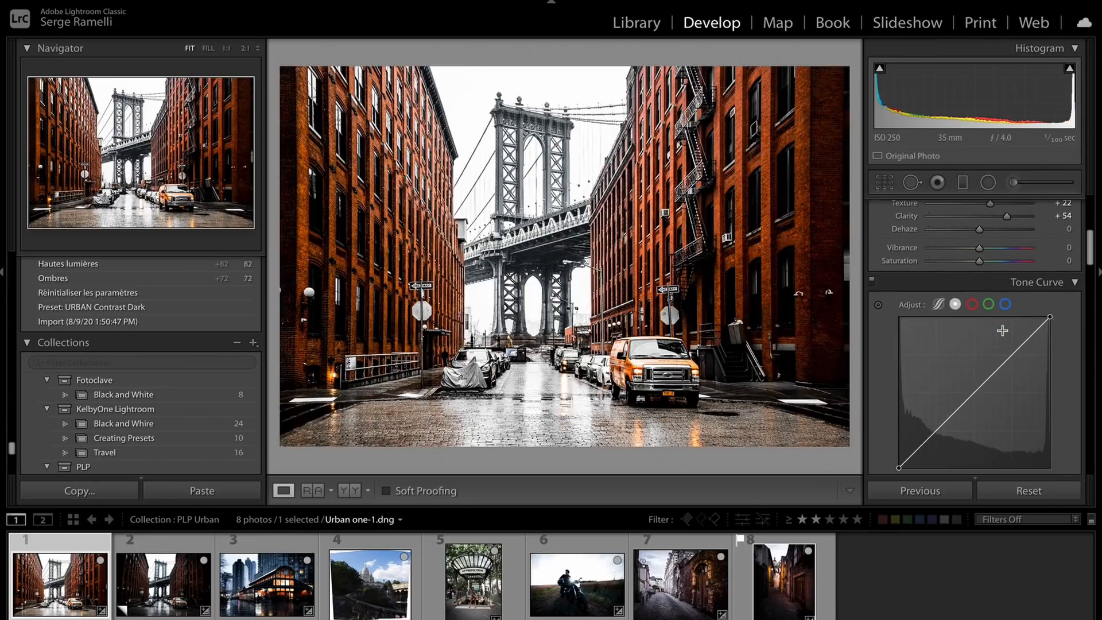
scroll(1003, 331, down, 3)
scroll(1003, 331, down, 3)
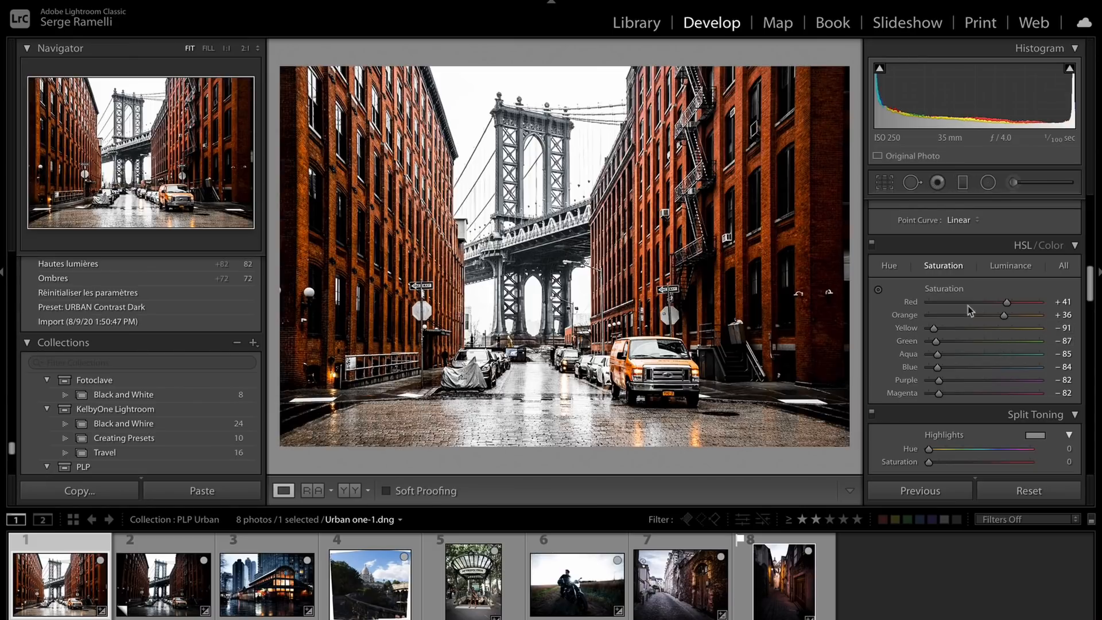
scroll(1014, 384, down, 15)
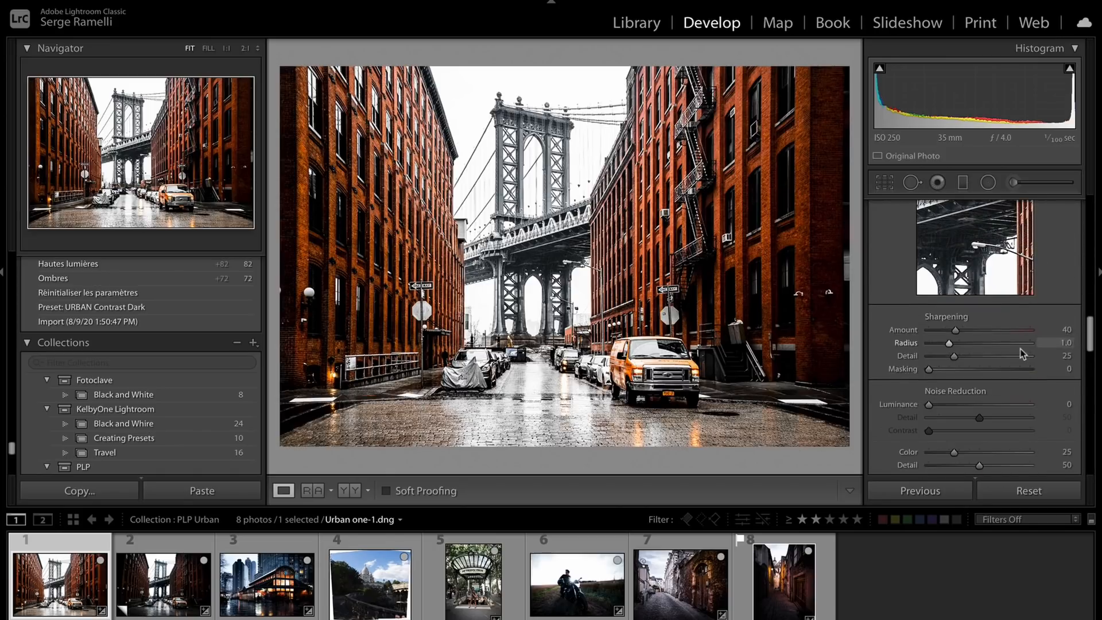
scroll(1020, 347, down, 8)
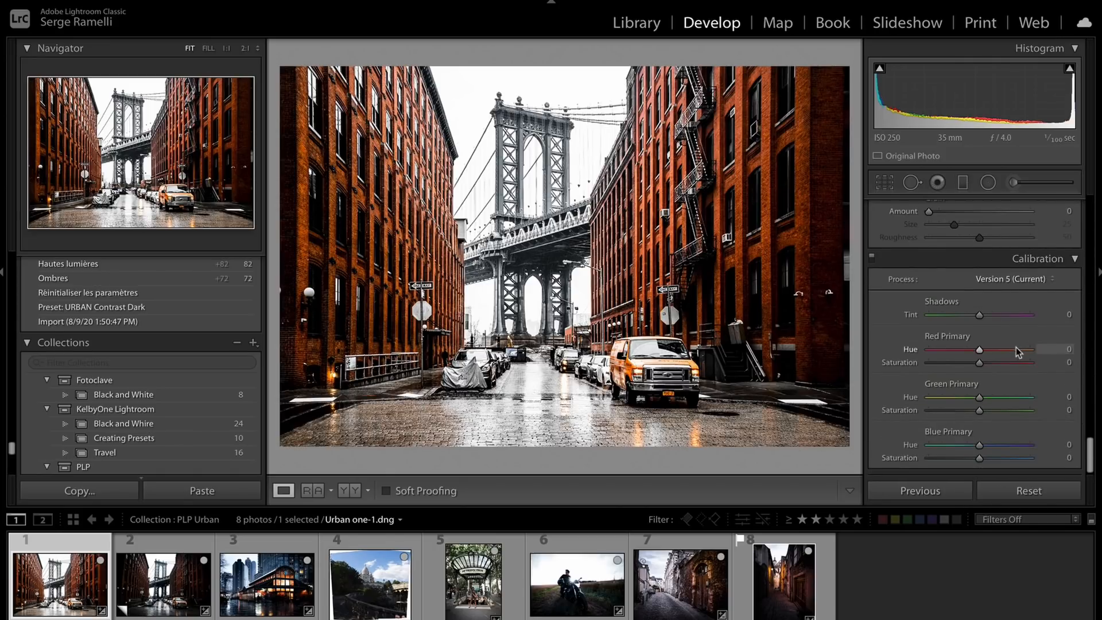
scroll(1015, 351, up, 8)
scroll(1013, 356, up, 10)
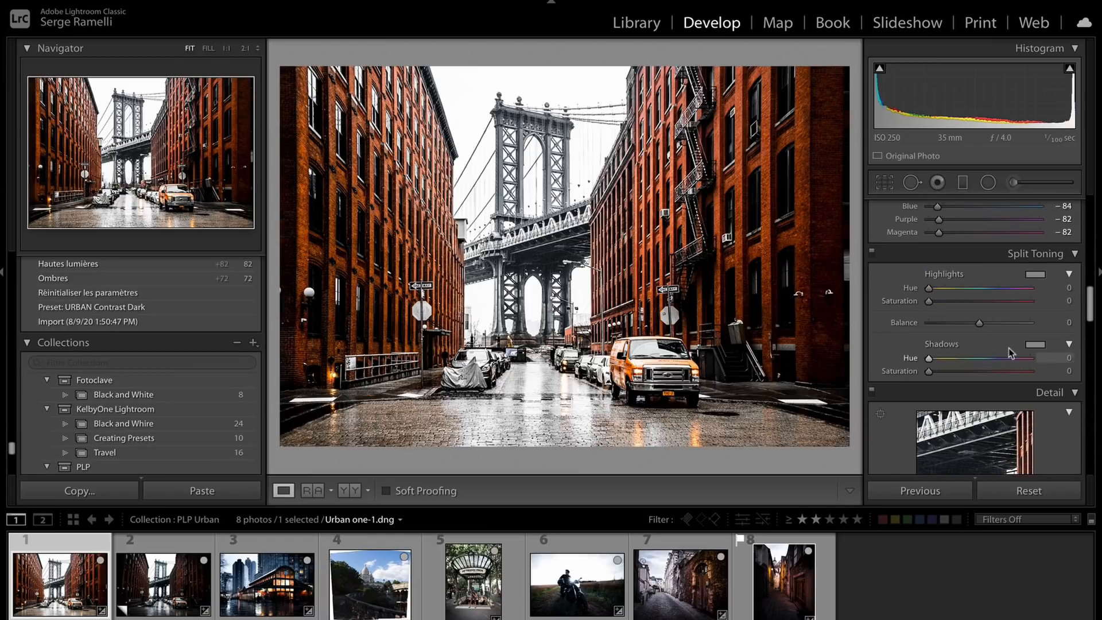
click(1035, 345)
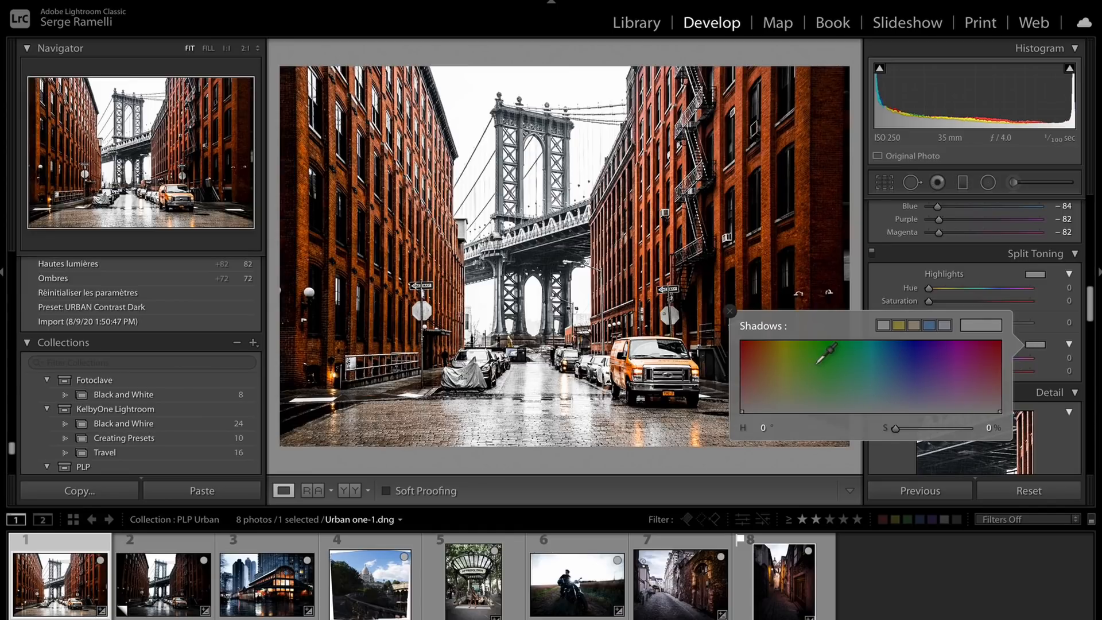
click(868, 388)
drag(868, 388, 864, 398)
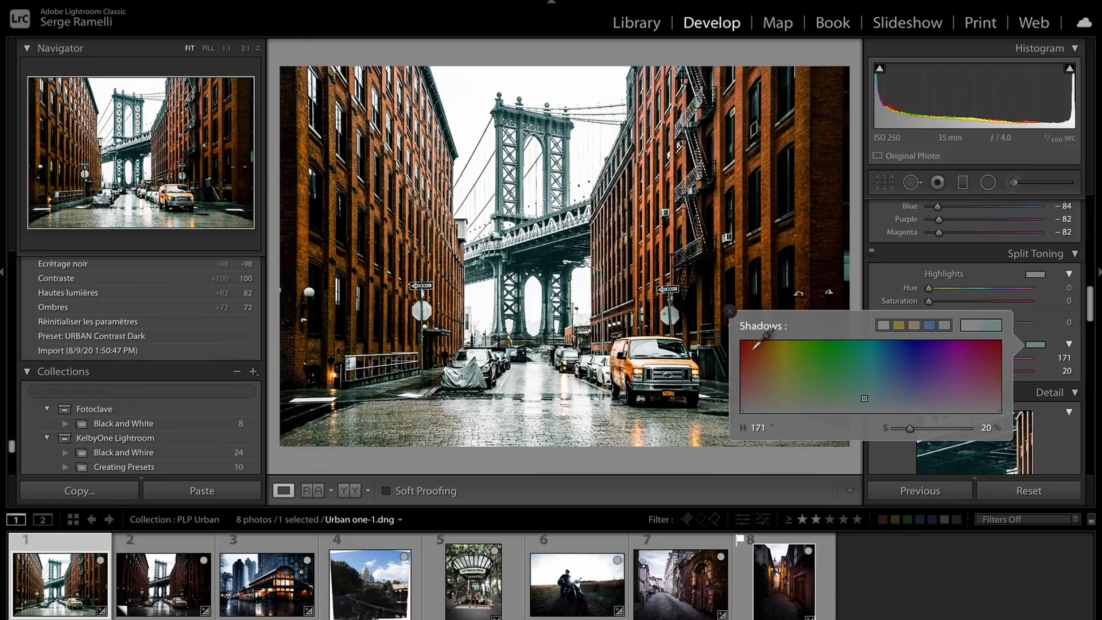
Adjust the bridge photo's Clarity to +35 and Contrast to +88
click(729, 311)
scroll(940, 343, up, 10)
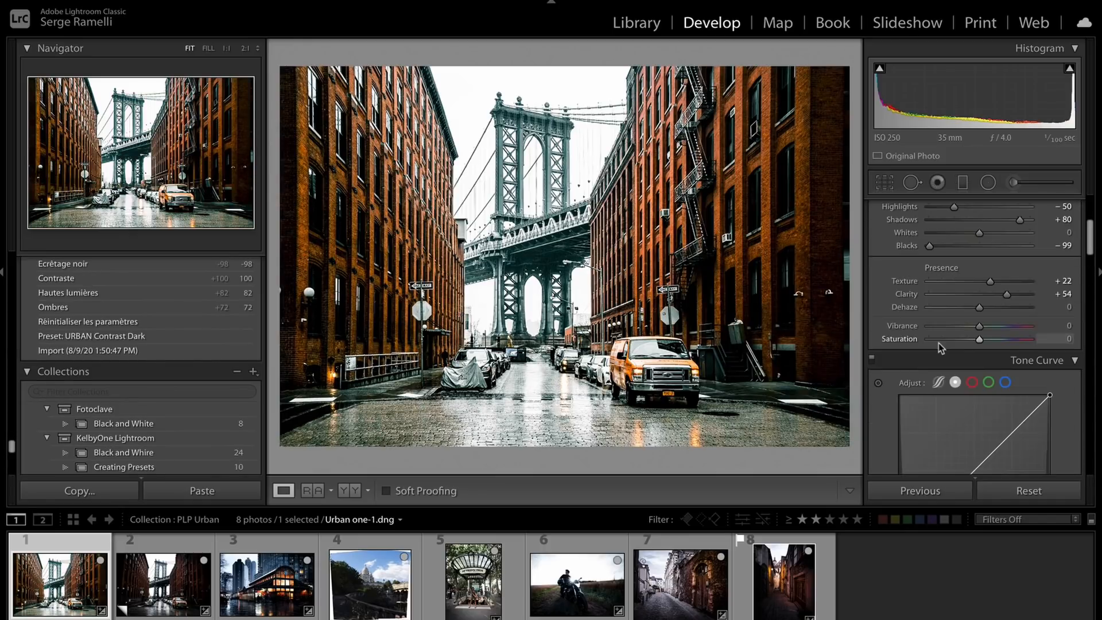
drag(1030, 363, 998, 363)
scroll(1015, 364, down, 3)
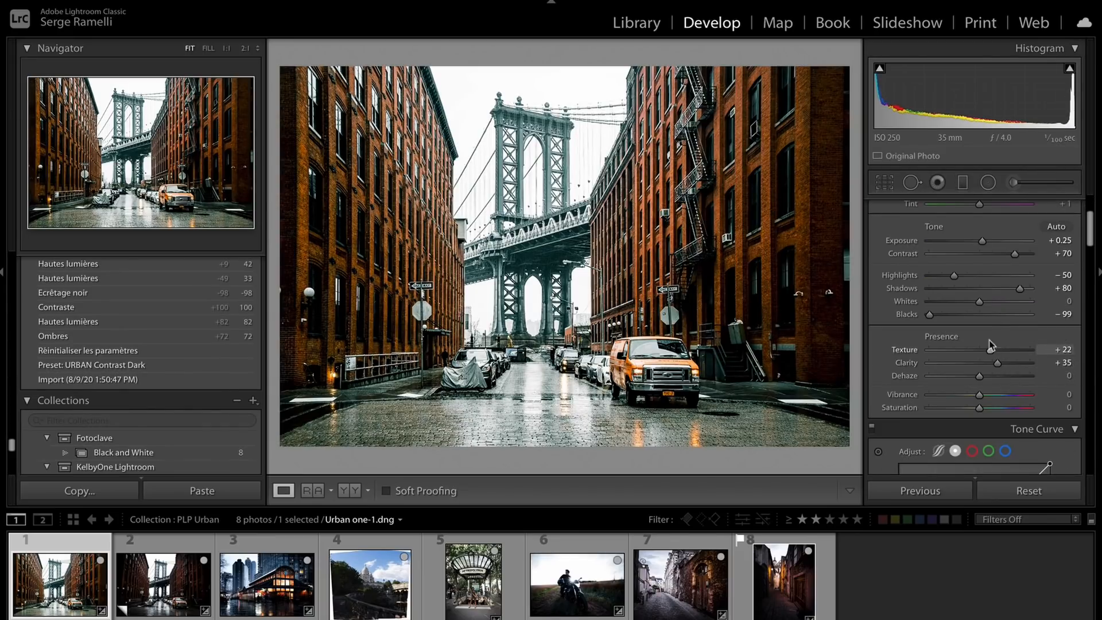
drag(1015, 254, 984, 239)
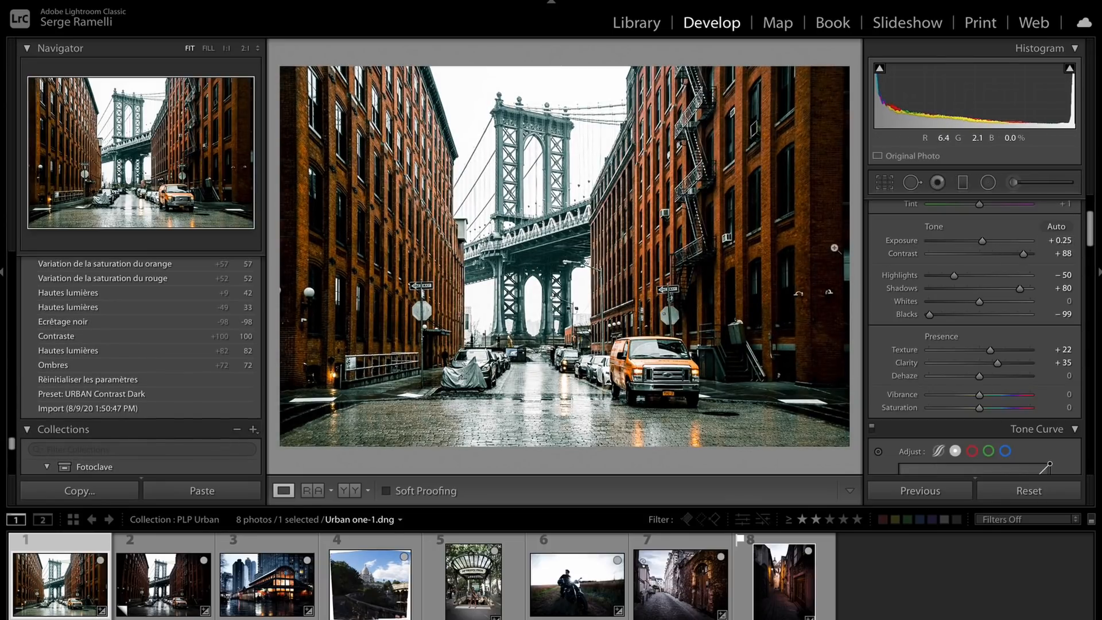
Reset the virtual copy of the bridge photo and apply the URBAN Contrast Dark preset to it
click(189, 580)
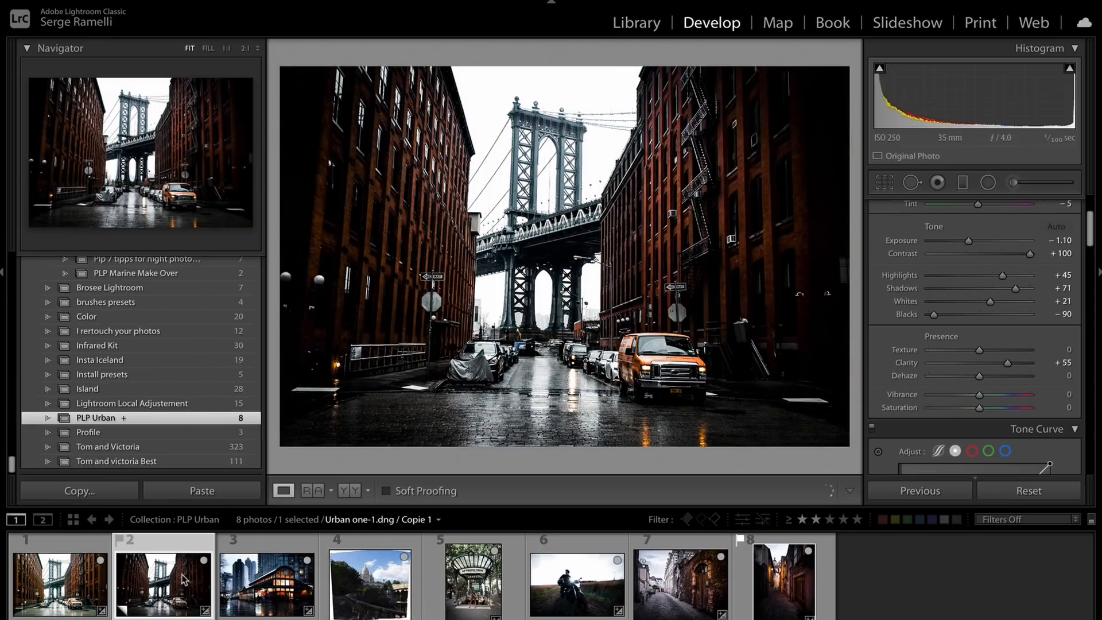
click(1037, 493)
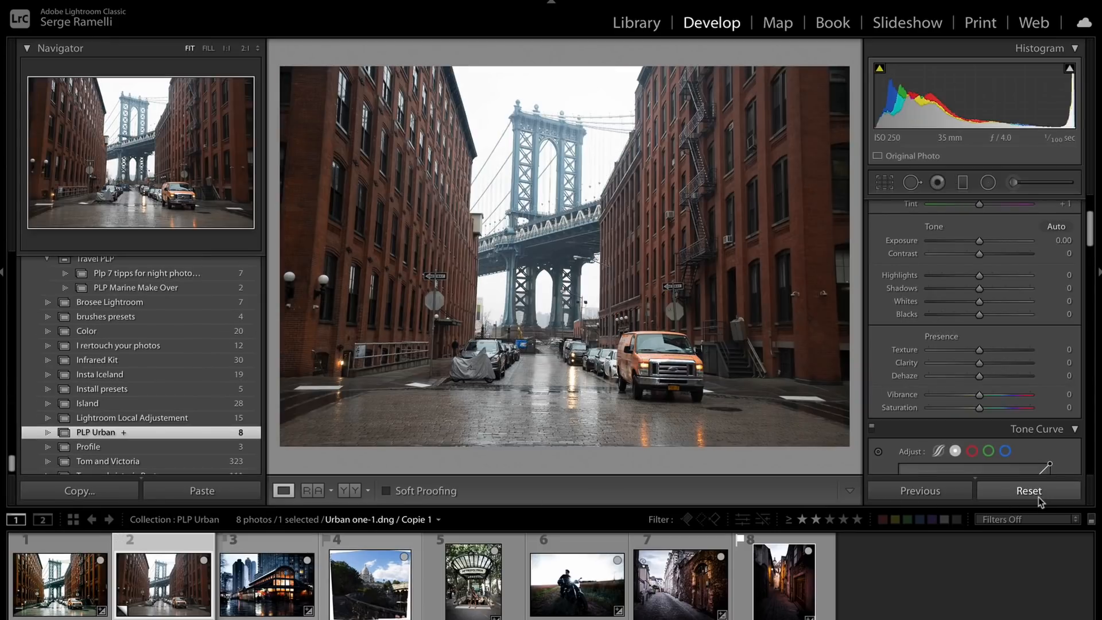
drag(10, 466, 14, 259)
click(39, 356)
click(39, 370)
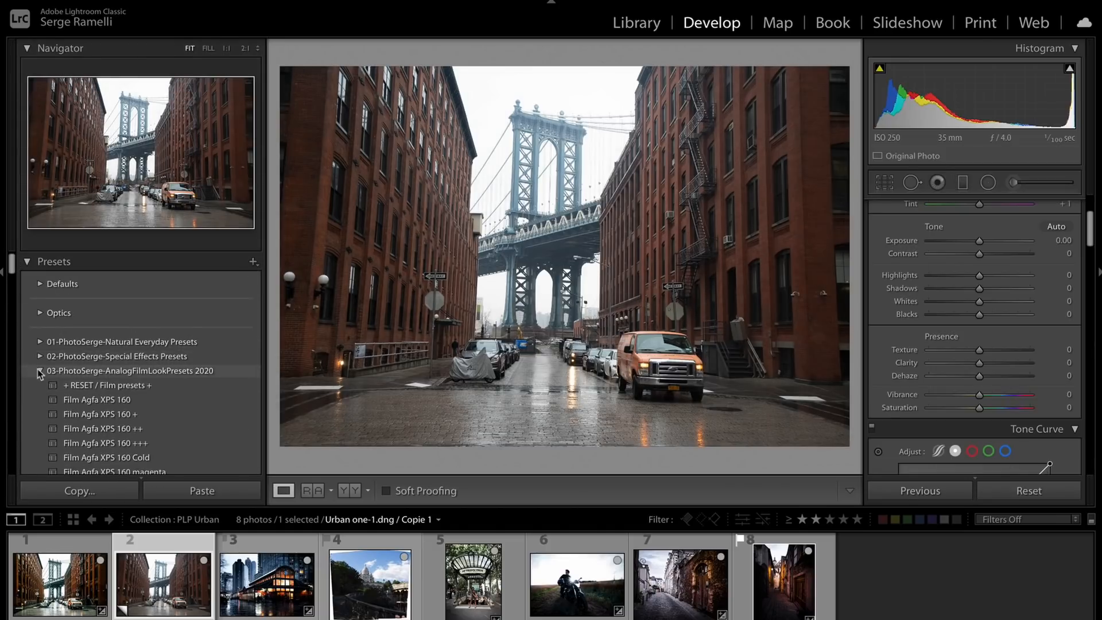
click(40, 371)
click(40, 357)
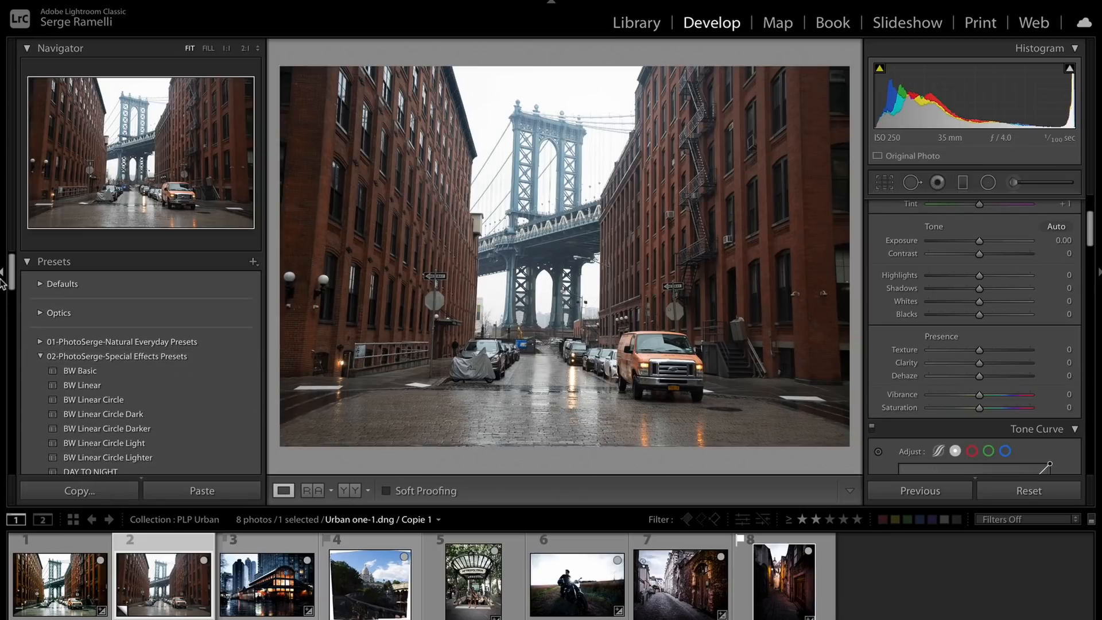
drag(8, 283, 11, 360)
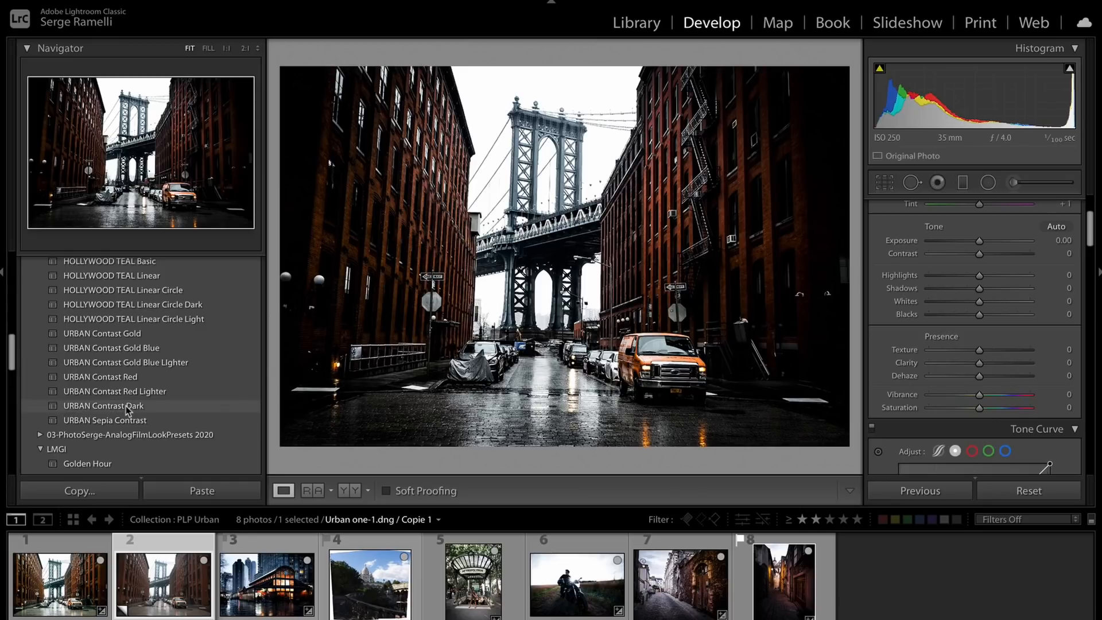
click(127, 407)
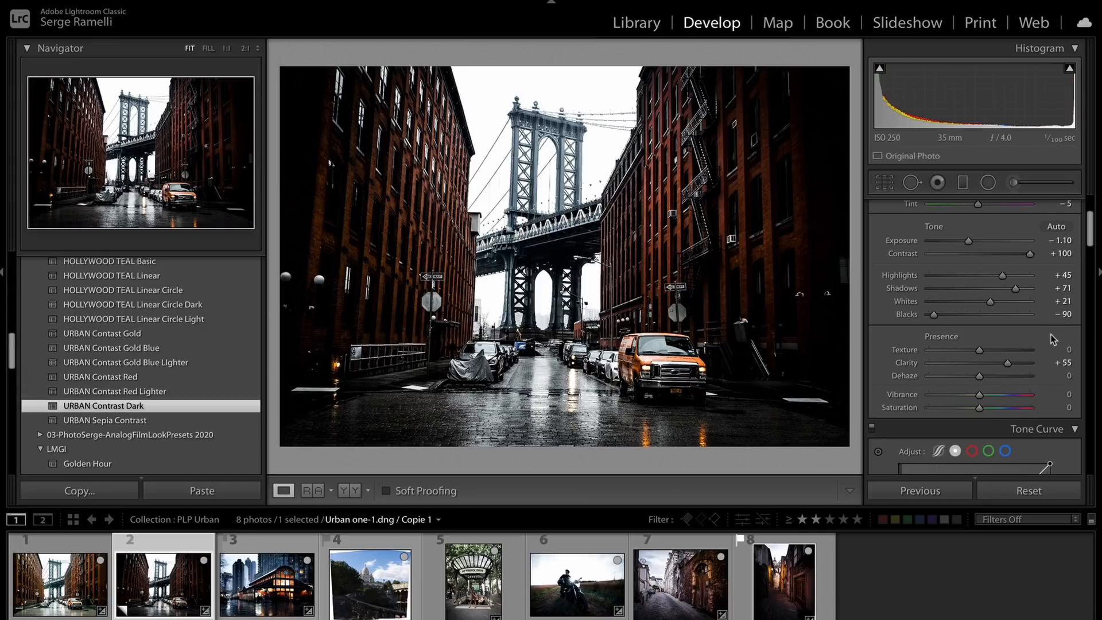
Correct the perspective of the bridge photo's virtual copy with the Auto Upright transform
scroll(1051, 334, down, 10)
scroll(1050, 331, down, 10)
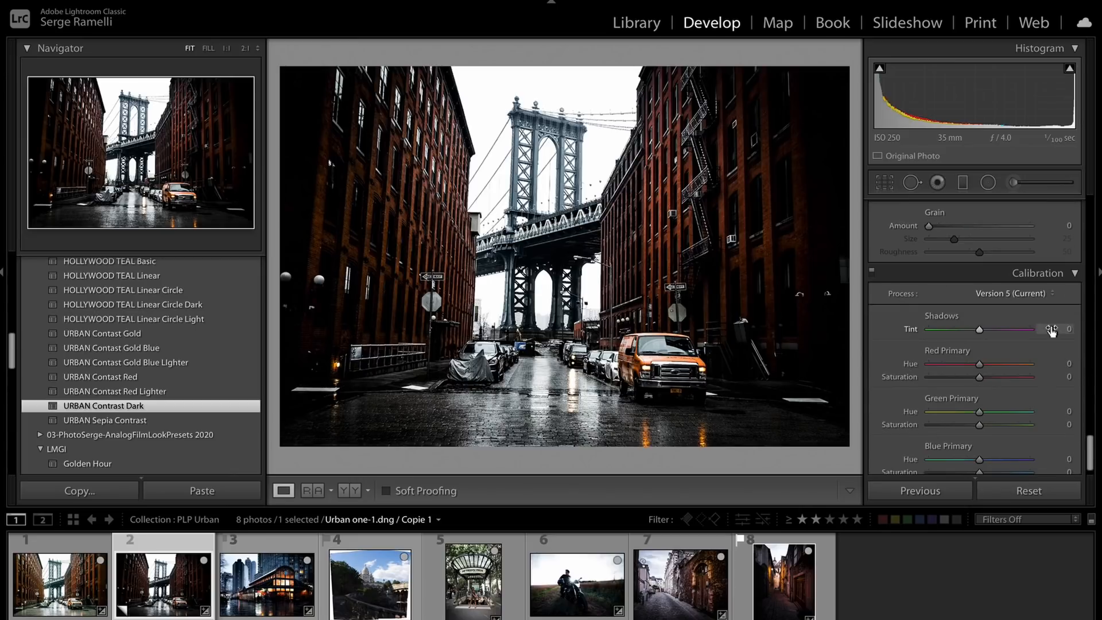
scroll(1049, 330, up, 6)
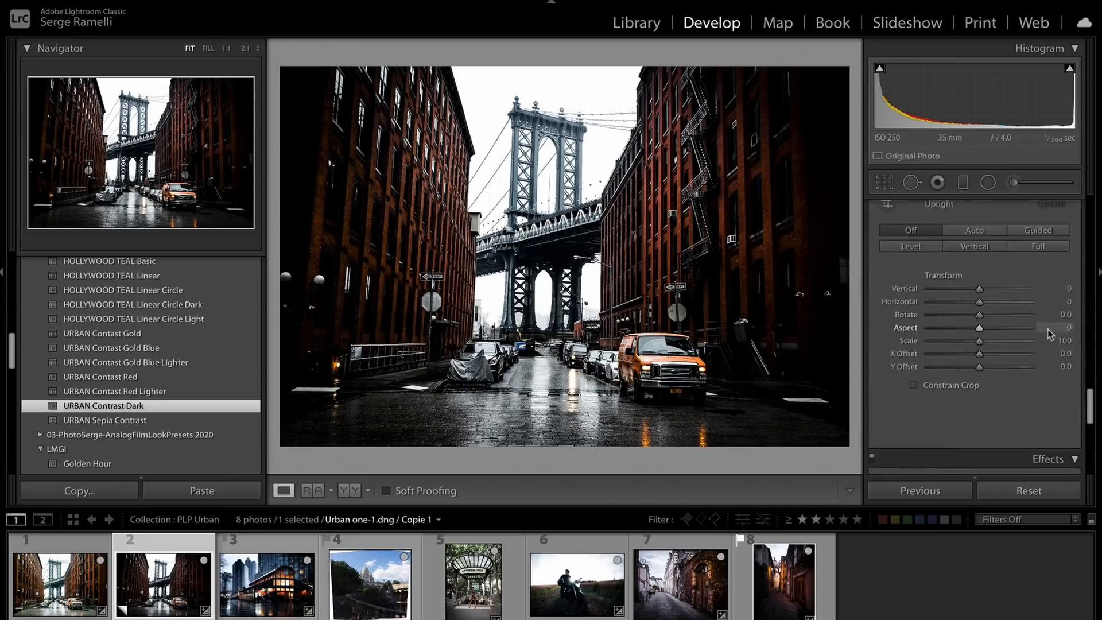
click(975, 370)
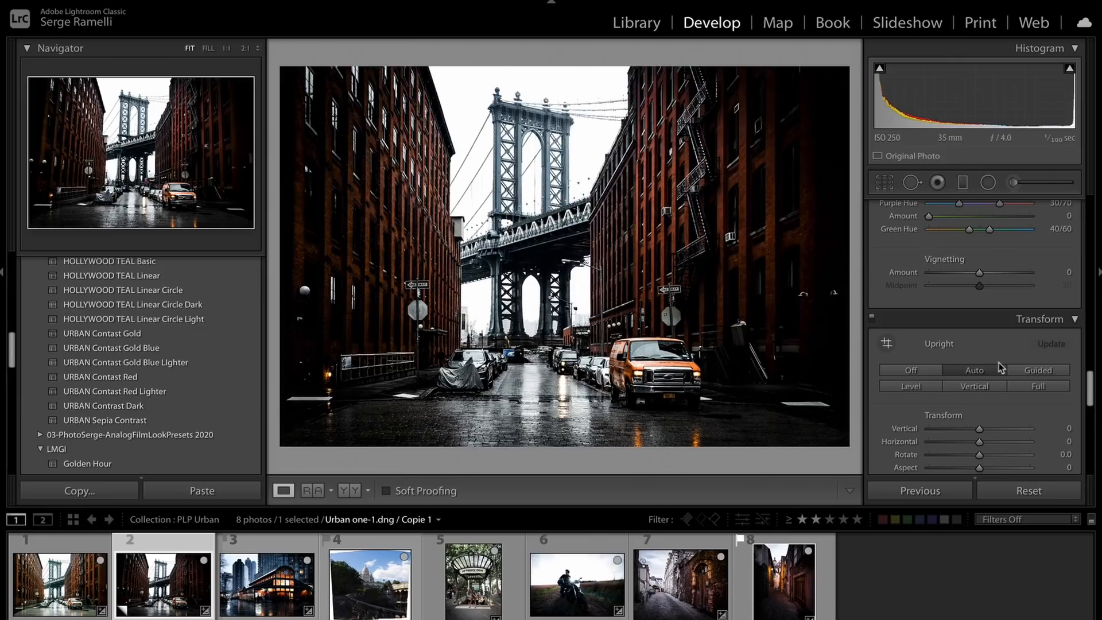
Tint the virtual copy's shadows green-teal with Split Toning, using hue 147 and saturation 8
scroll(1000, 362, down, 3)
scroll(1000, 361, down, 6)
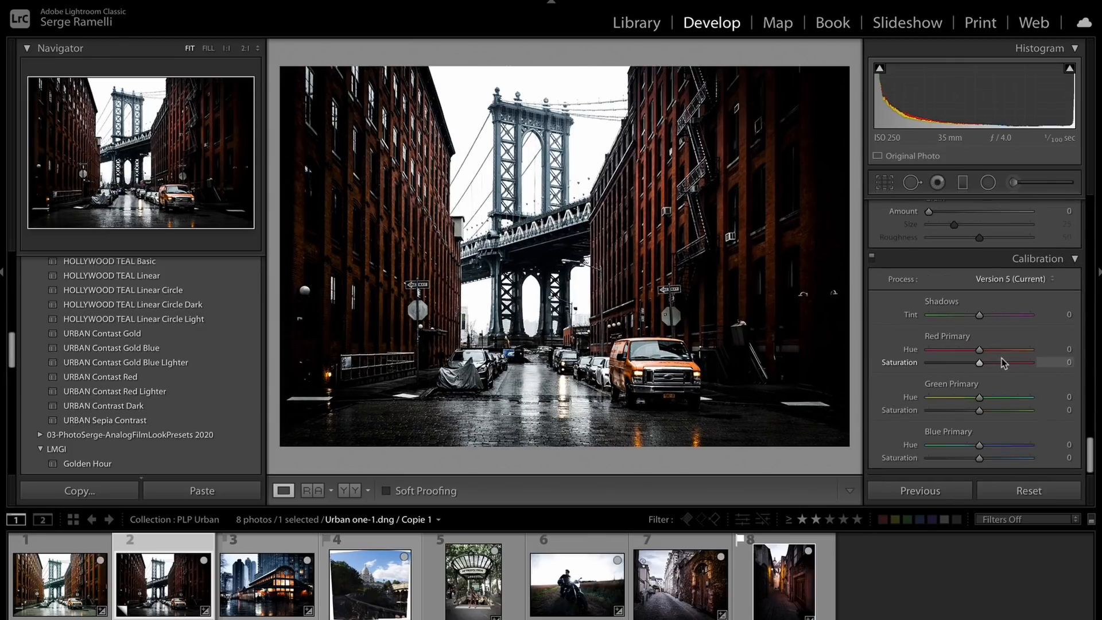
scroll(1002, 358, up, 8)
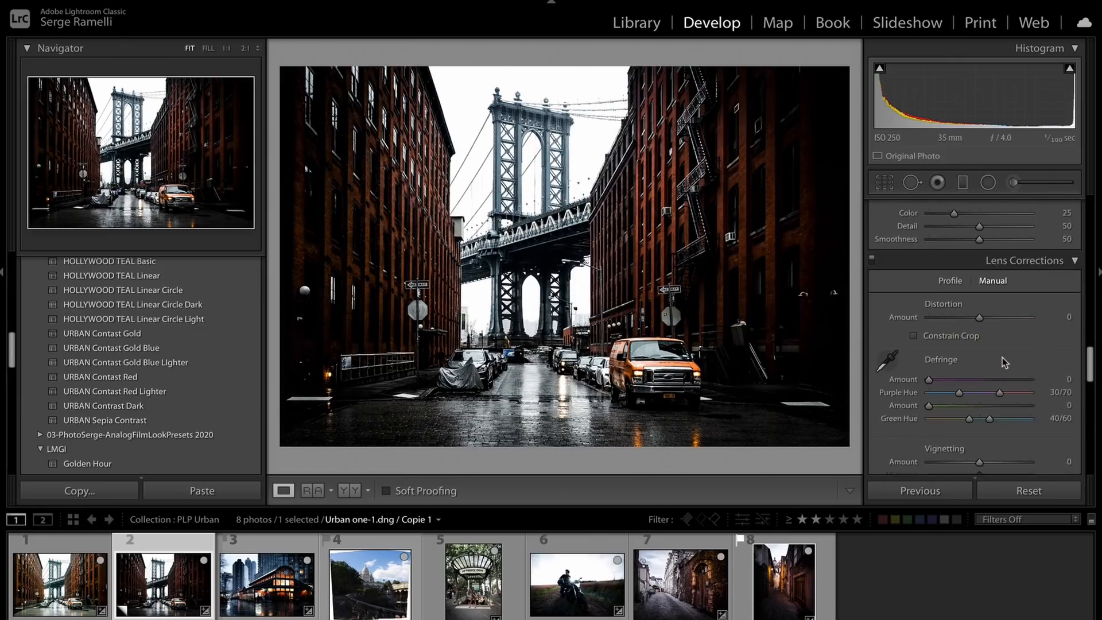
scroll(1003, 357, up, 3)
click(1032, 384)
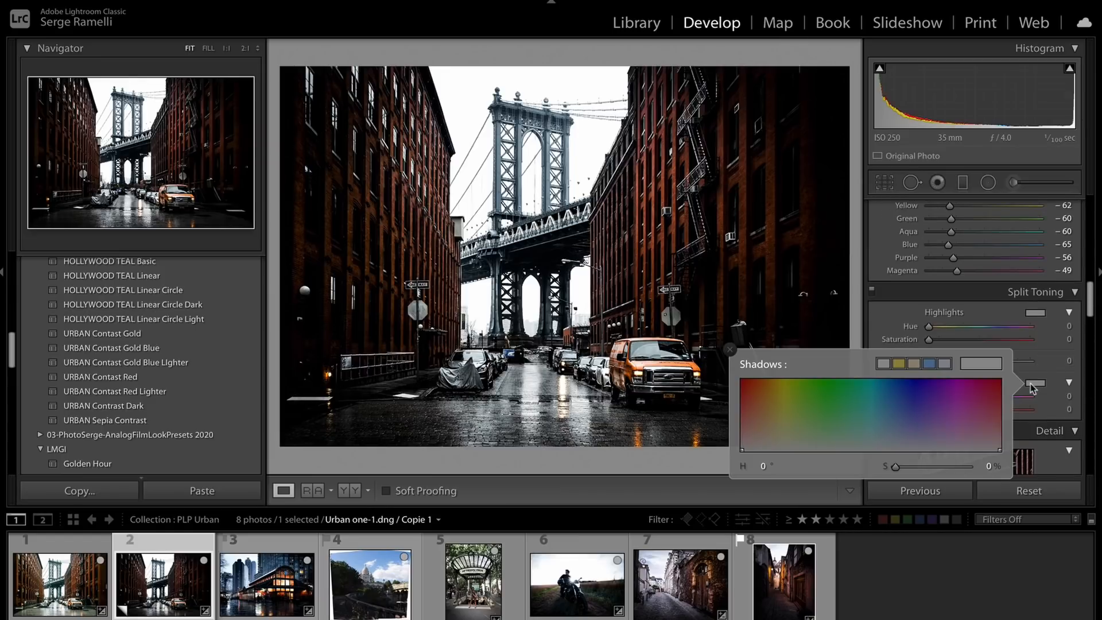
click(913, 428)
drag(913, 429, 847, 445)
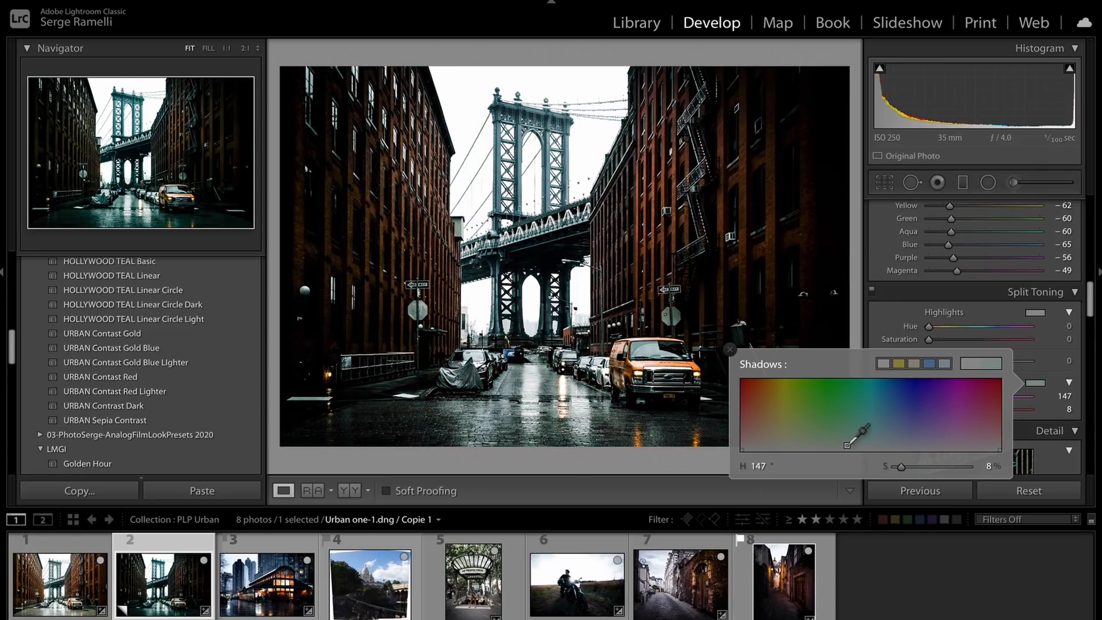
click(731, 349)
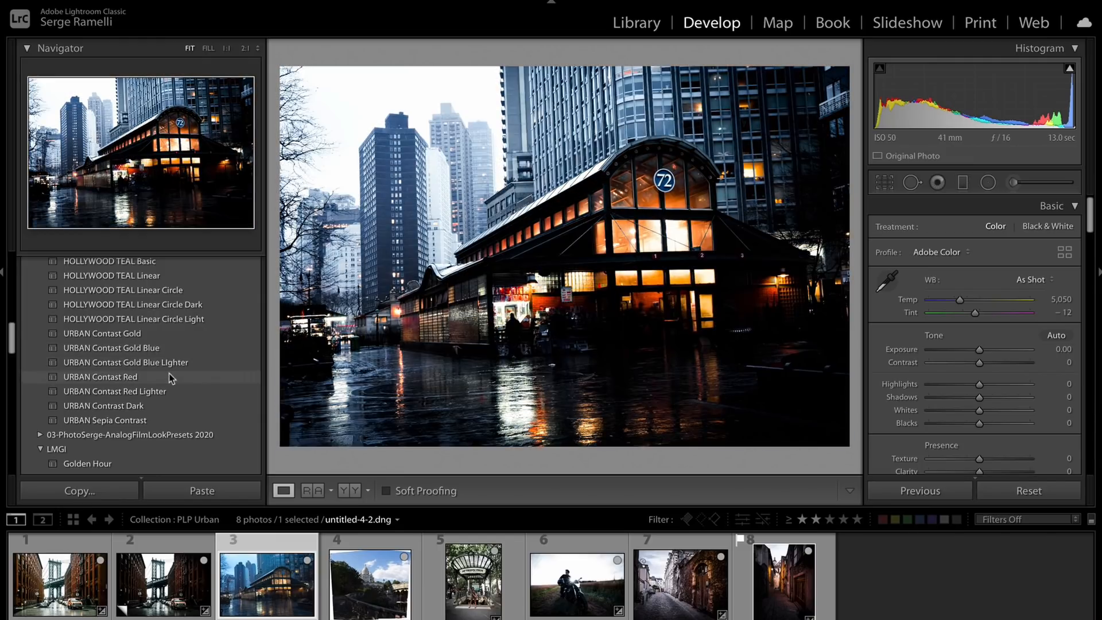
Apply the URBAN Contast Red preset to the rainy night station photo and set Shadows to +47
click(158, 379)
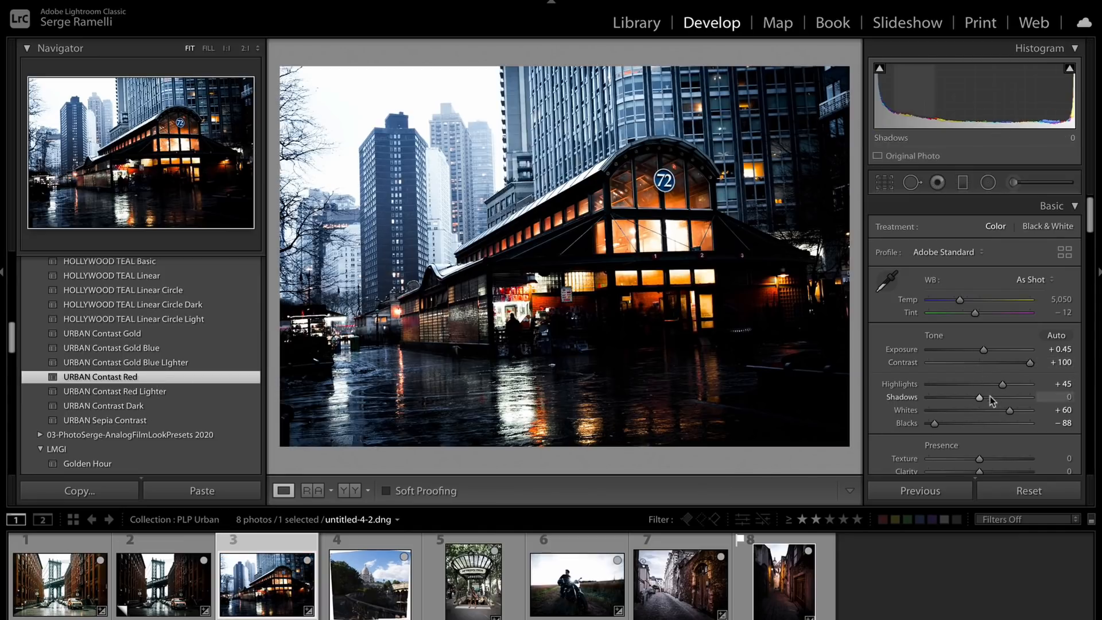
click(1005, 398)
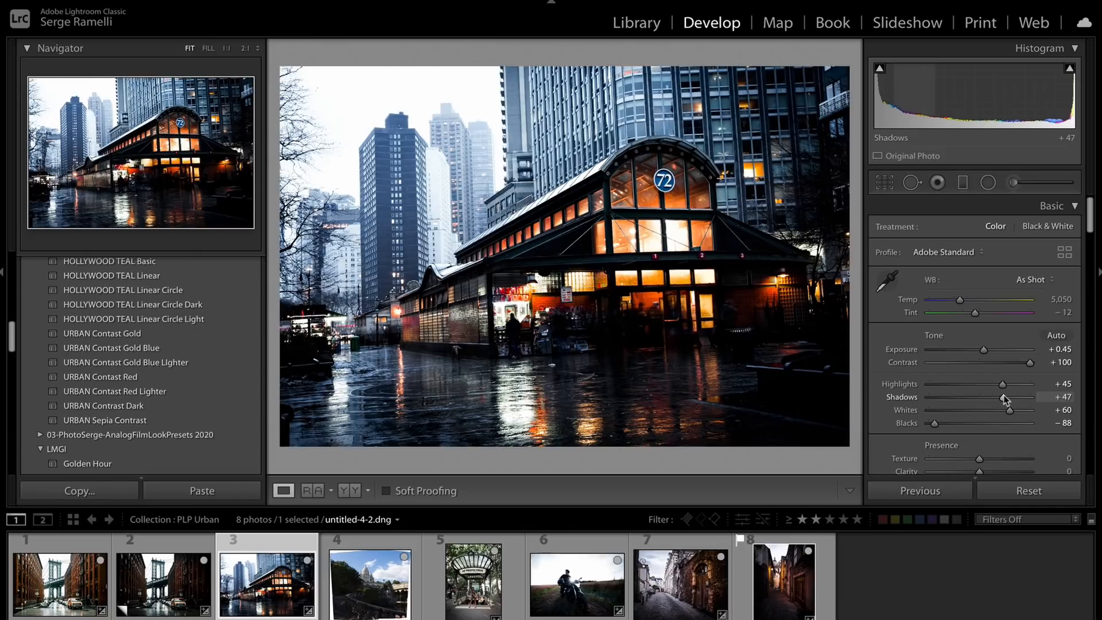
Straighten the night station photo's perspective with the Auto Upright transform
scroll(1003, 405, down, 3)
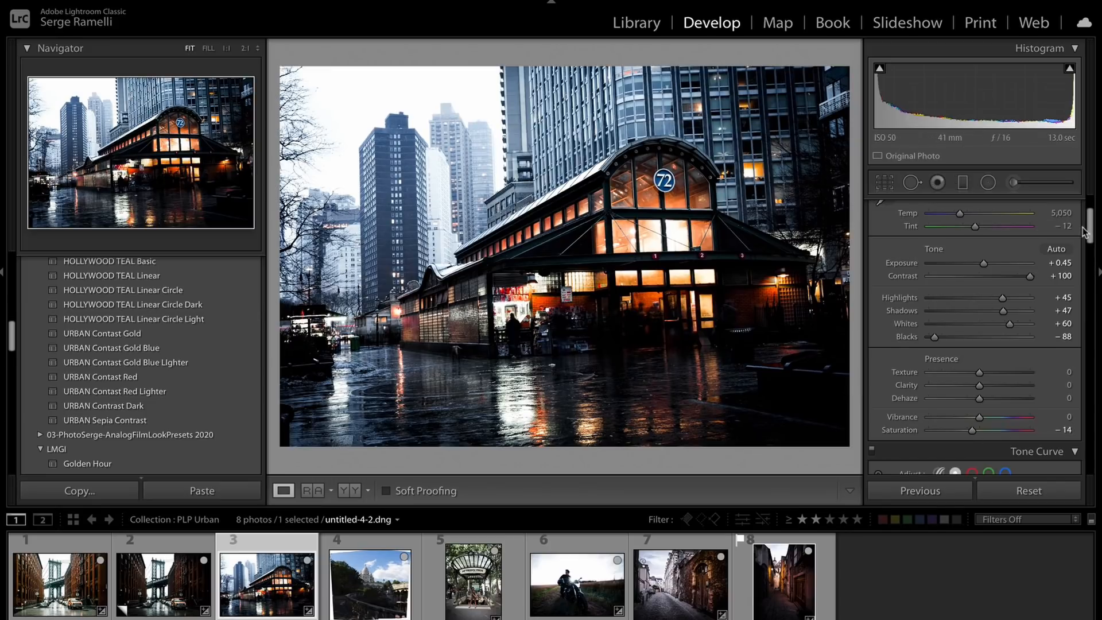
drag(1091, 232, 1065, 400)
scroll(972, 325, down, 1)
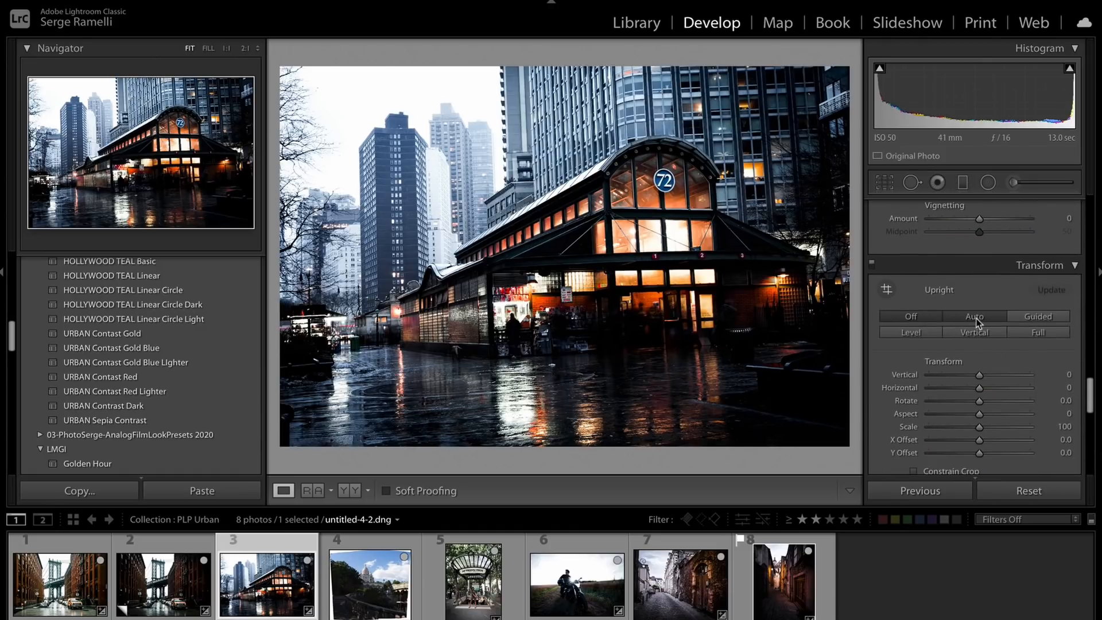
click(976, 317)
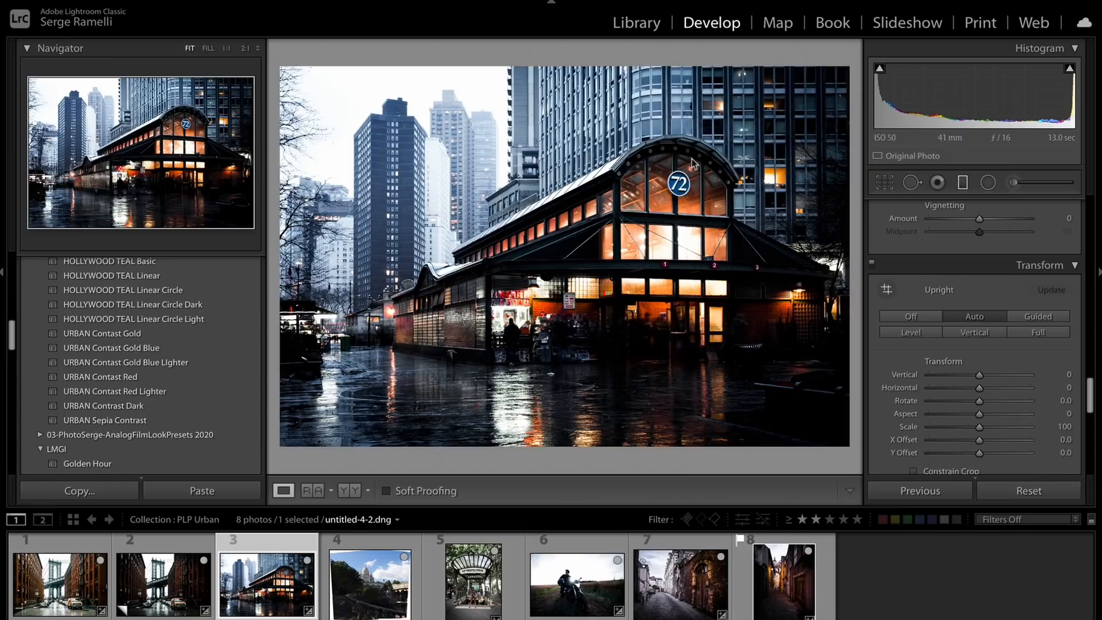
Darken the sky and skyline with a Graduated Filter pulled down from the sky, using Exposure -0.98
mouse_move(465, 153)
mouse_down()
mouse_move(529, 330)
mouse_move(523, 314)
mouse_up()
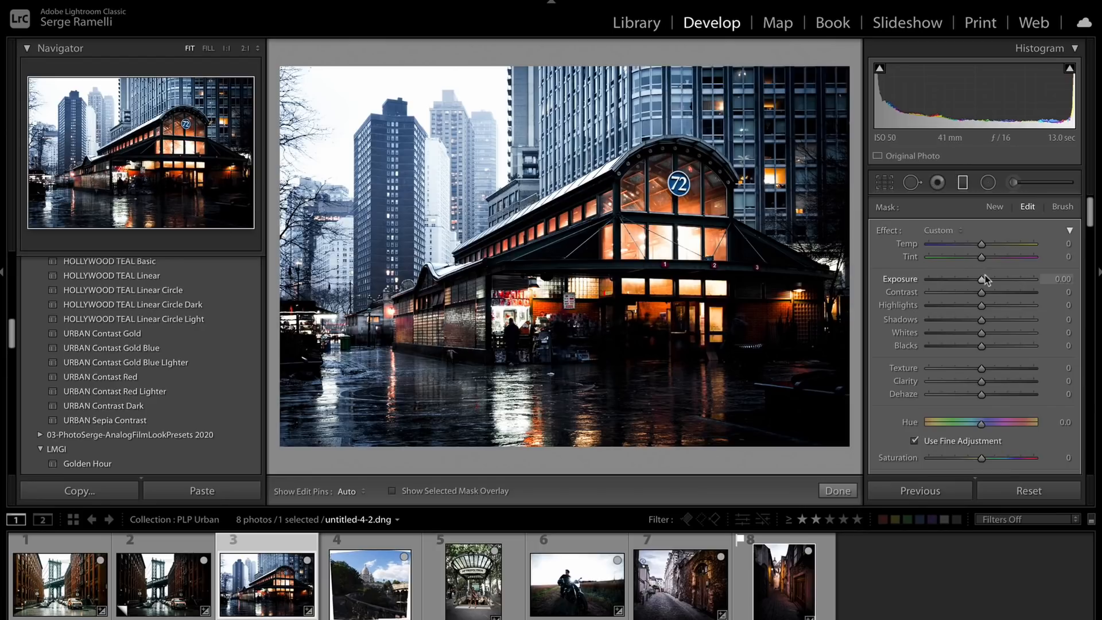
drag(979, 280, 967, 280)
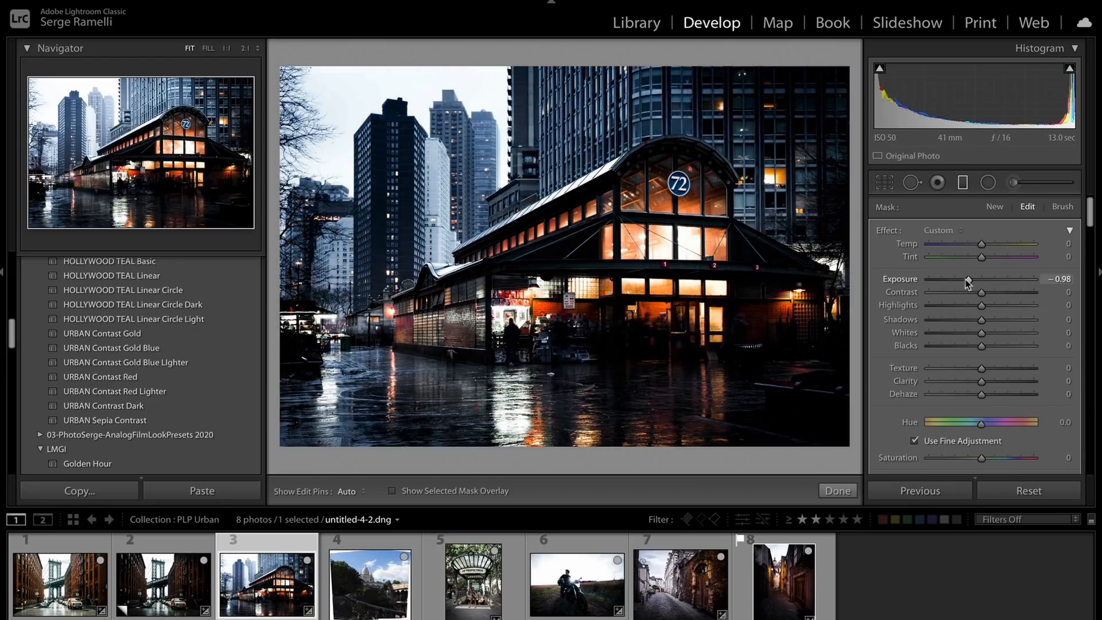
click(839, 491)
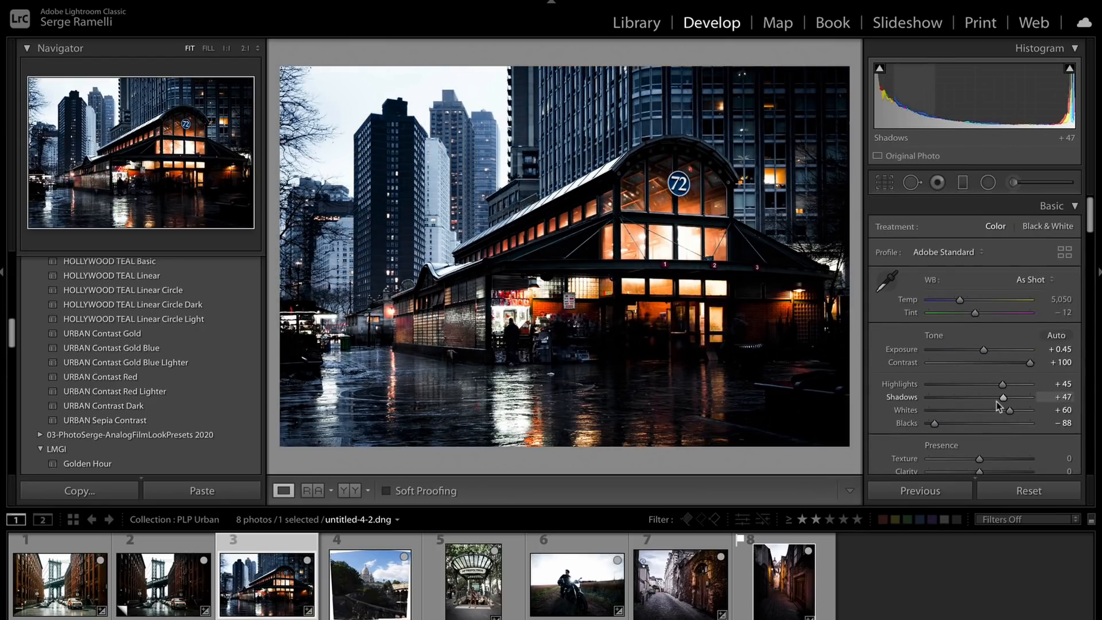
Reset the Adjustment Brush settings and paint over the station building with Exposure 0.45 and Clarity -50
scroll(997, 398, down, 1)
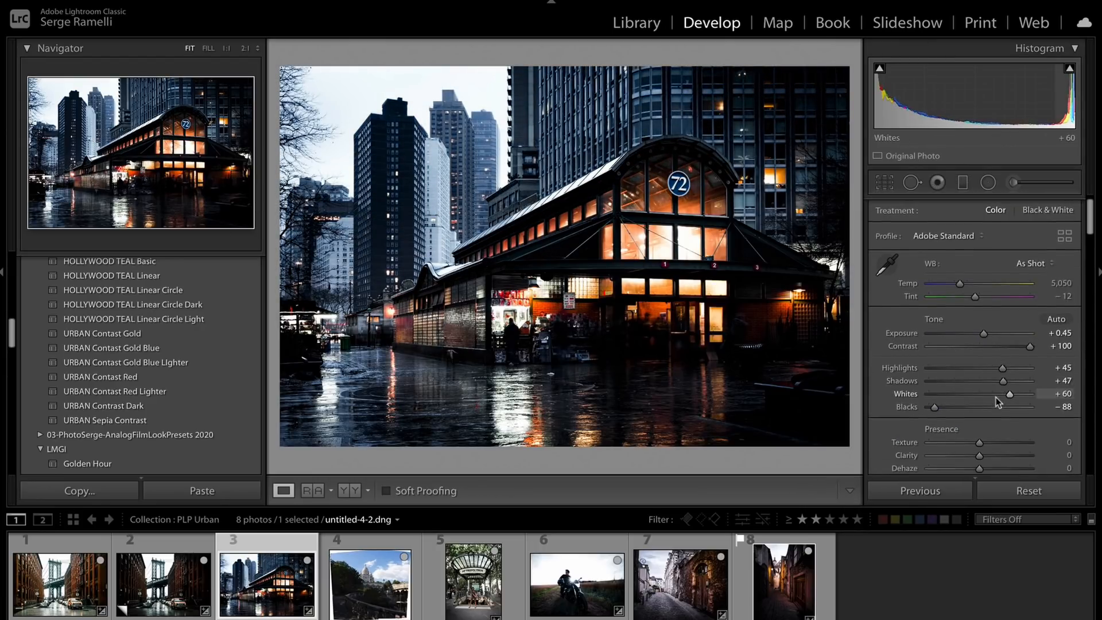
click(1014, 183)
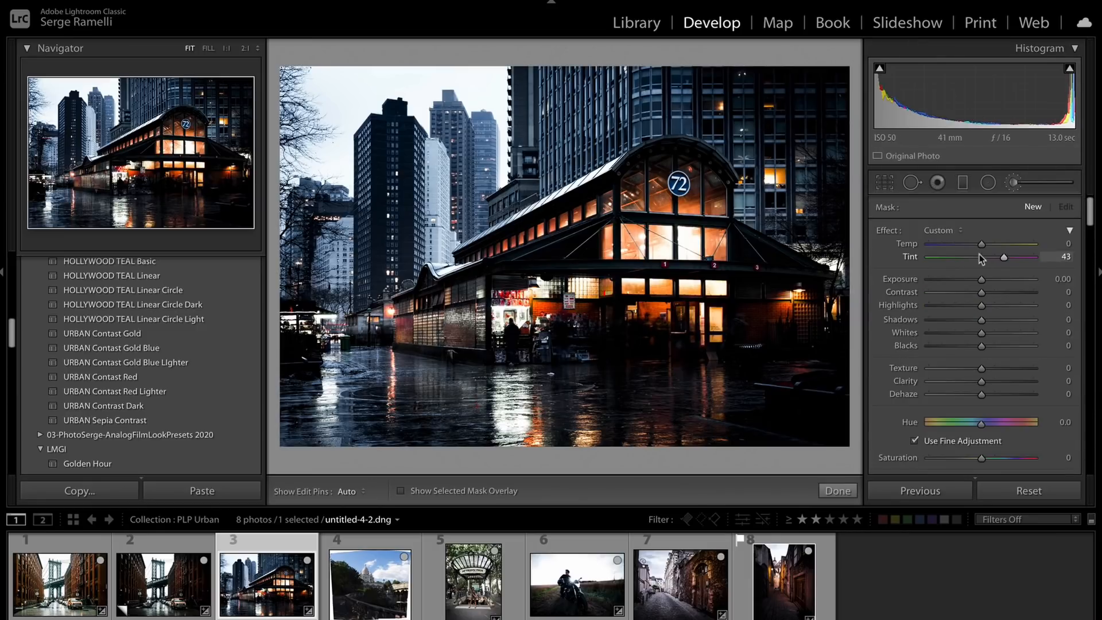
double_click(891, 231)
drag(983, 279, 990, 280)
click(955, 383)
mouse_move(689, 293)
mouse_down()
mouse_move(686, 230)
mouse_move(621, 239)
mouse_move(632, 267)
mouse_move(526, 286)
mouse_move(471, 335)
mouse_move(547, 303)
mouse_move(582, 224)
mouse_move(574, 290)
mouse_move(782, 319)
mouse_move(564, 241)
mouse_up()
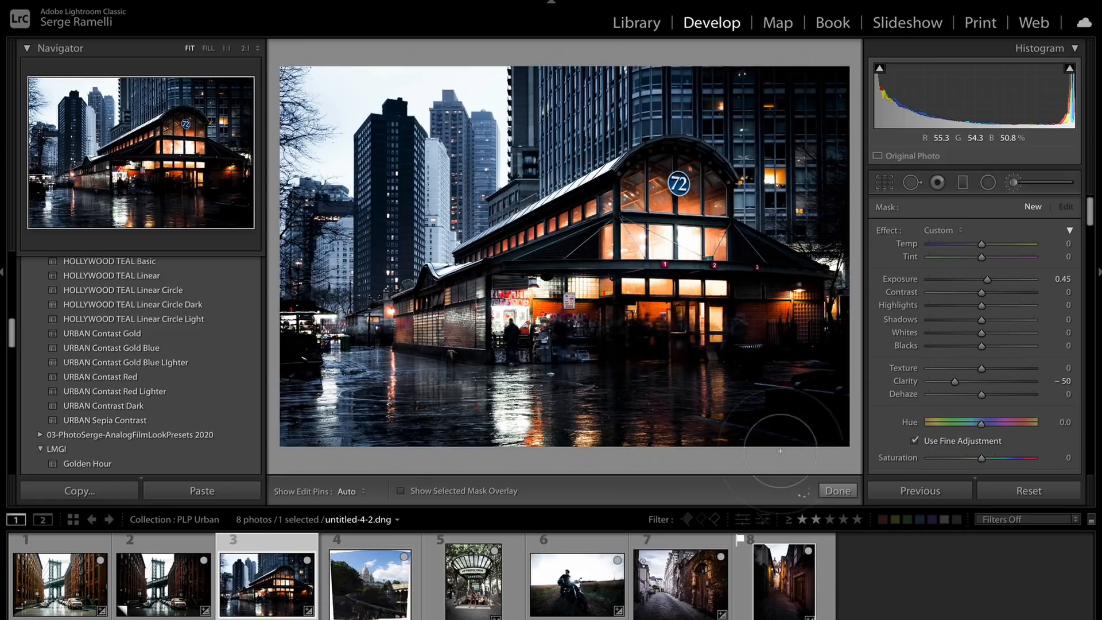
click(838, 491)
Lower the night station photo's overall Saturation a little further
scroll(983, 416, down, 3)
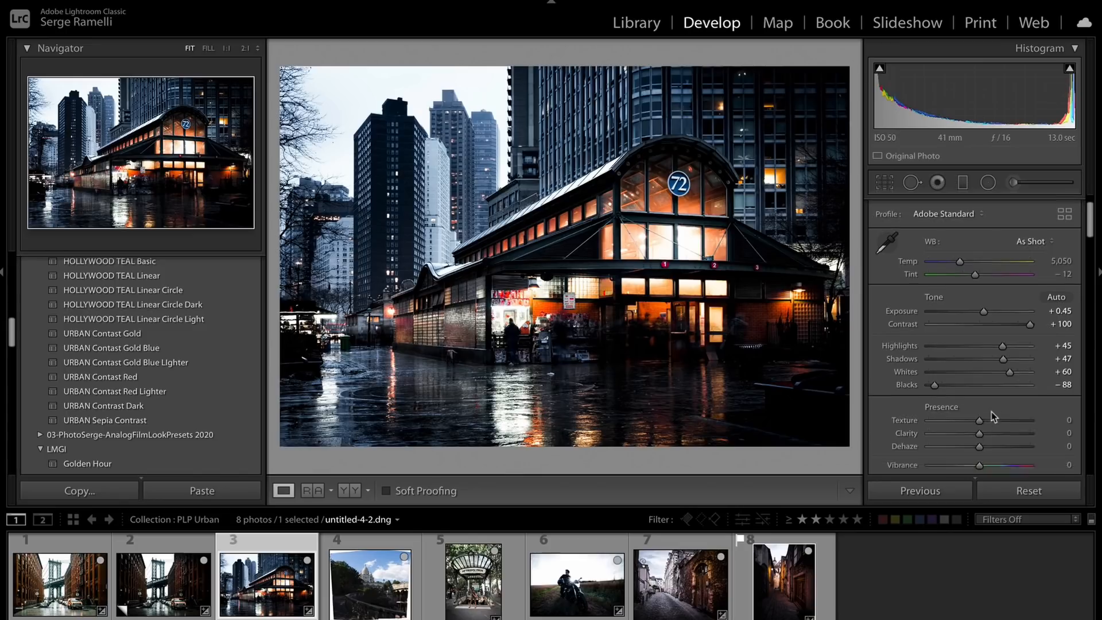
drag(972, 456, 965, 455)
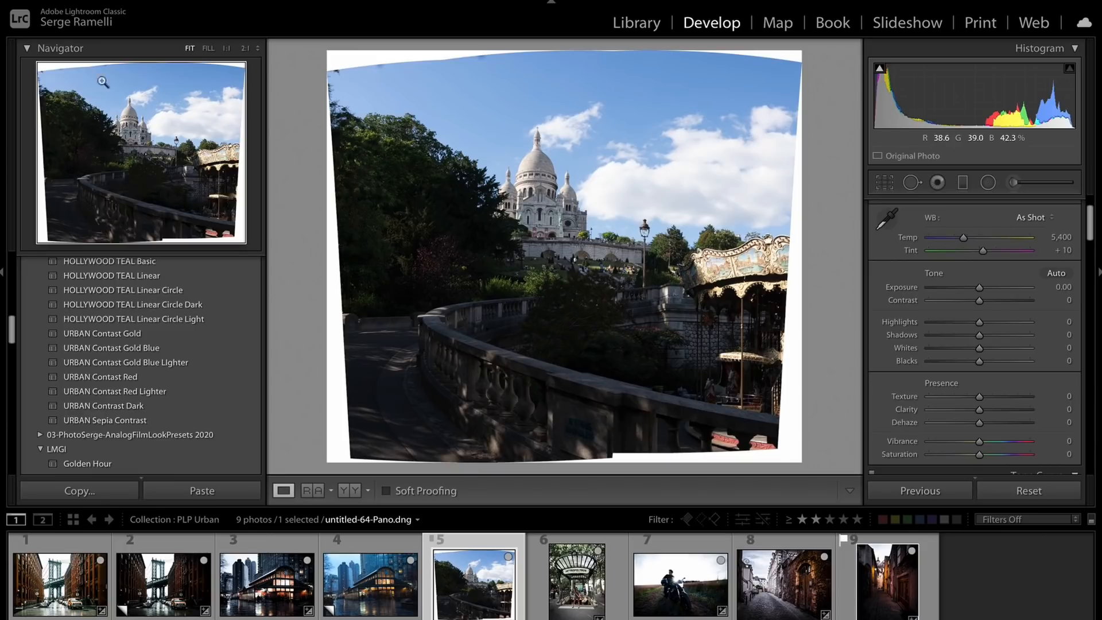
drag(13, 326, 14, 266)
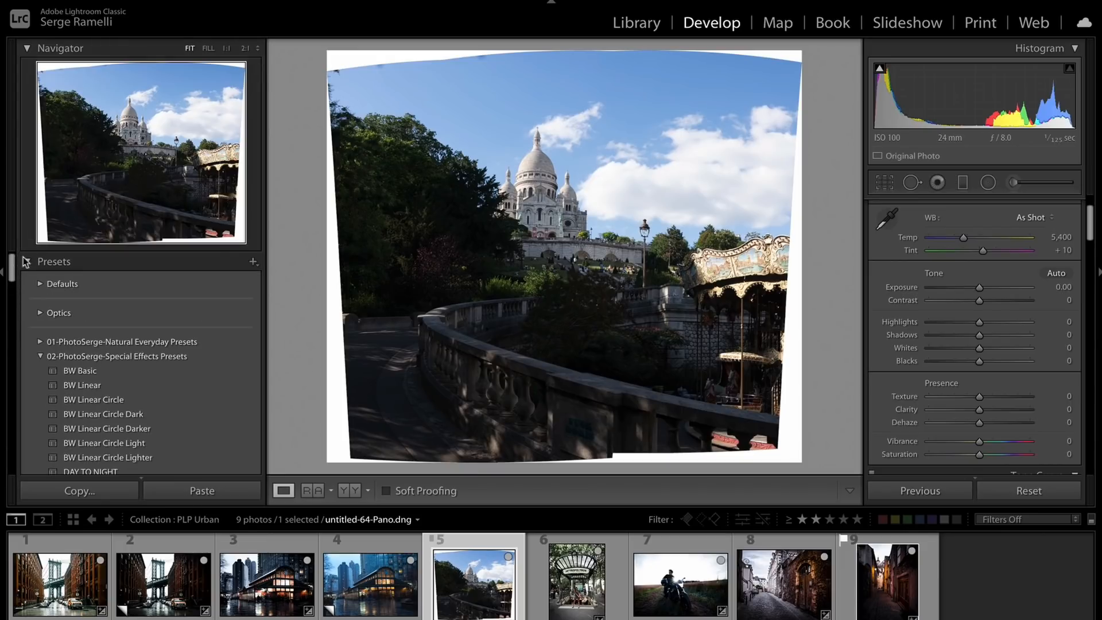
click(40, 356)
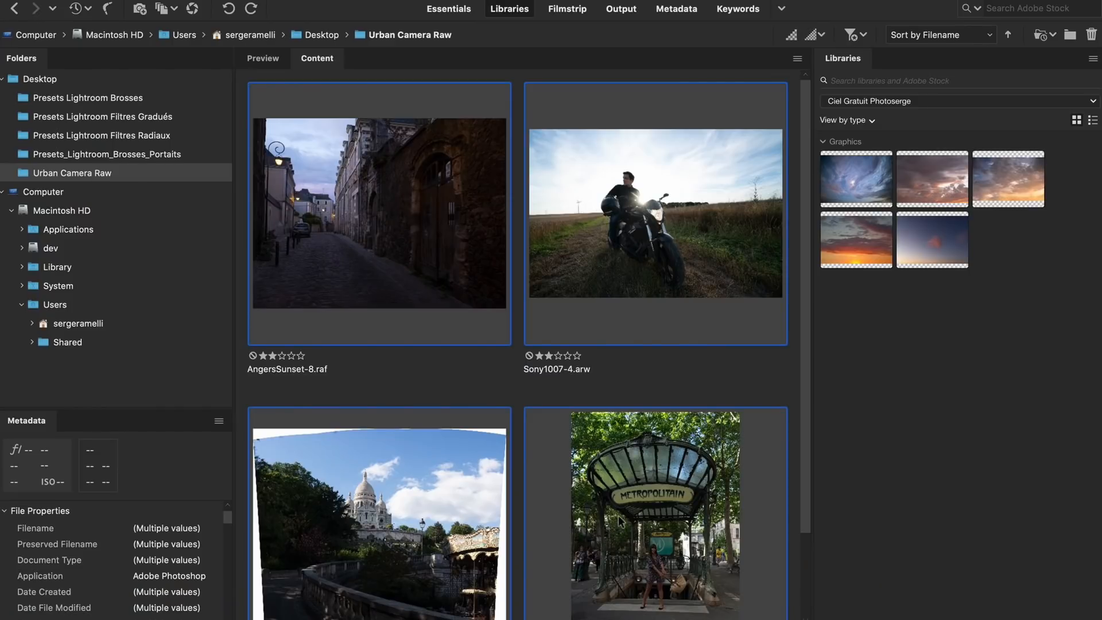
Switch to Adobe Bridge, open untitled-64-Pano.dng from the Urban Camera Raw folder in Camera Raw, and display its presets
scroll(617, 517, down, 2)
click(379, 388)
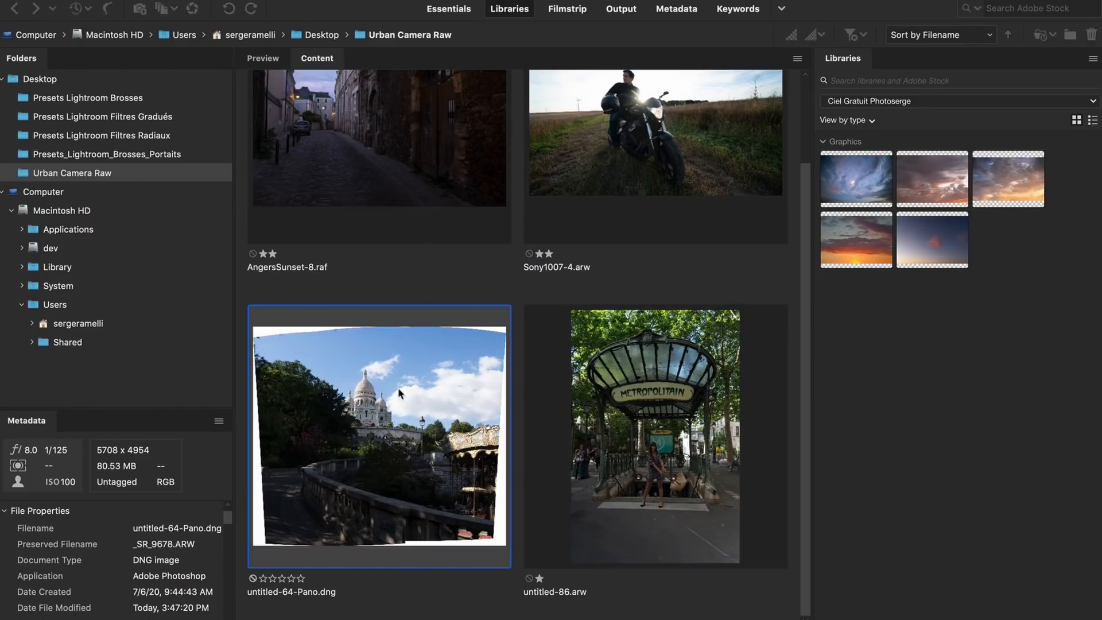
double_click(400, 393)
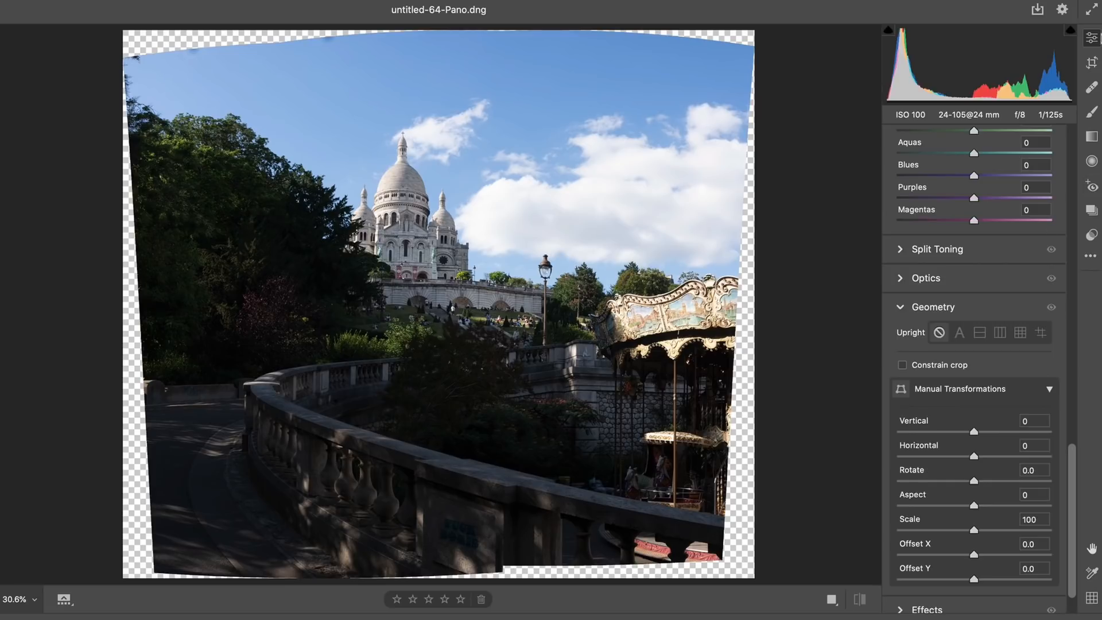
click(1093, 235)
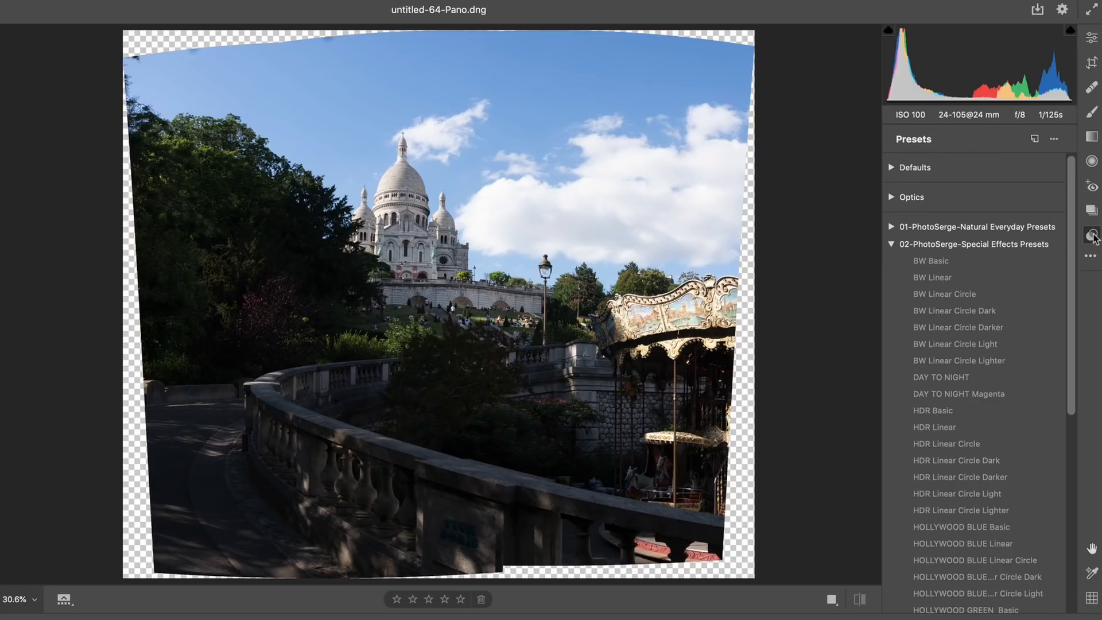
Apply the URBAN Contast Gold Blue Lighter preset from the 02-PhotoSerge-Special Effects Presets group to untitled-64-Pano.dng
click(893, 245)
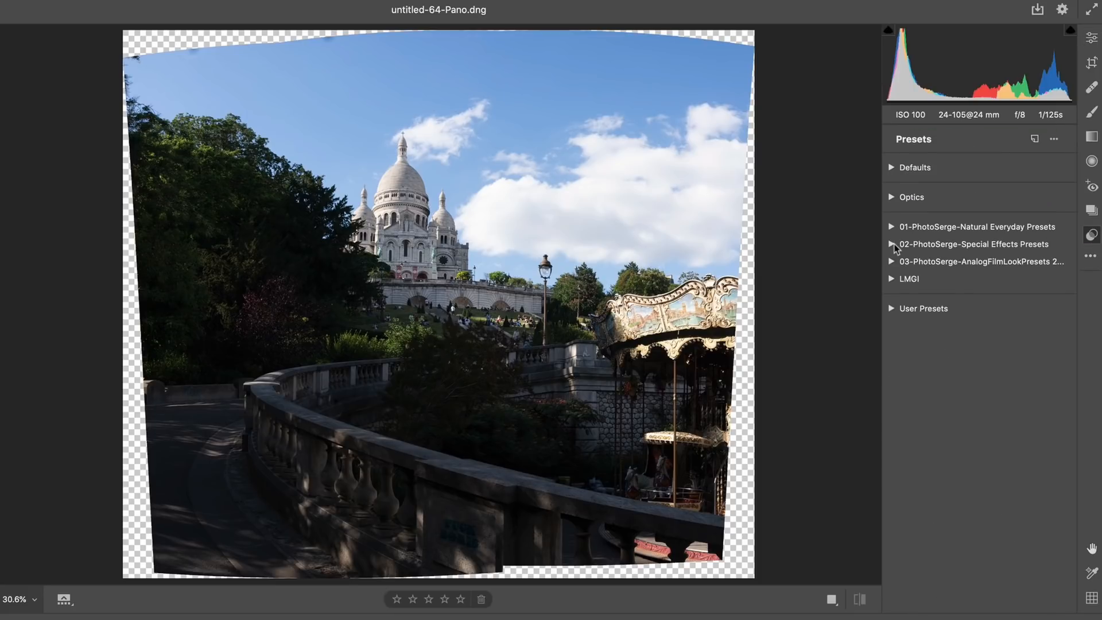
click(893, 245)
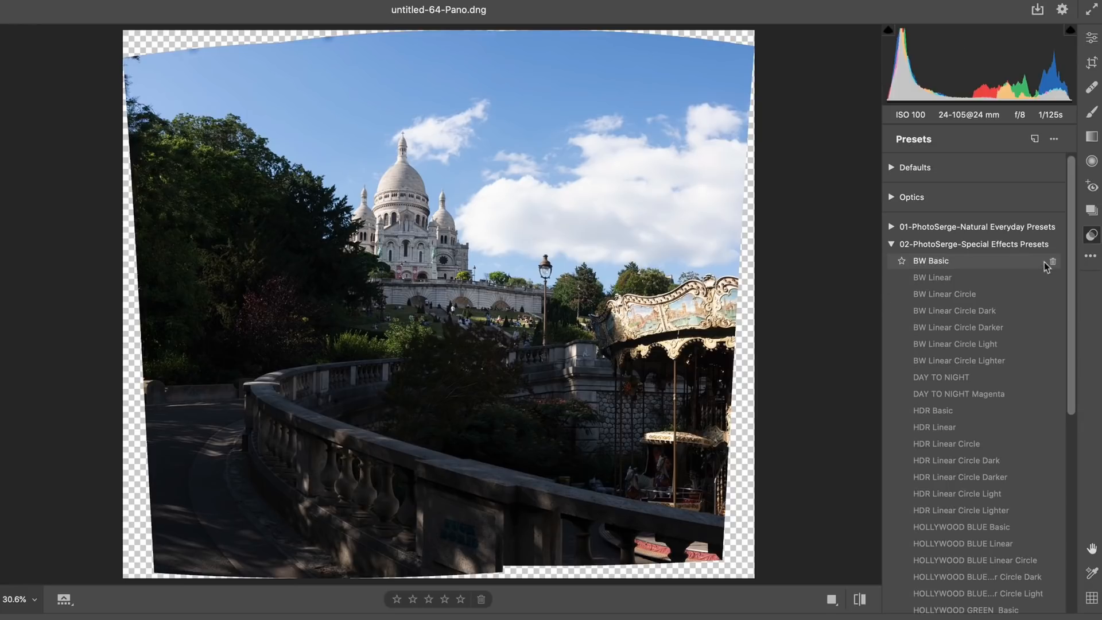
drag(1072, 270, 1078, 489)
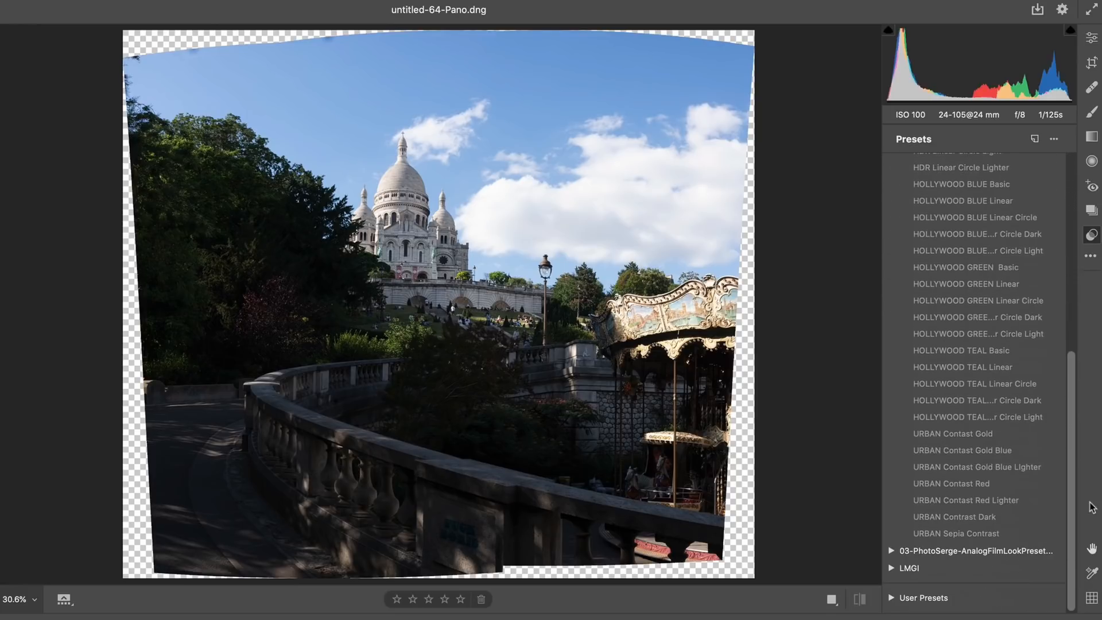
click(1009, 517)
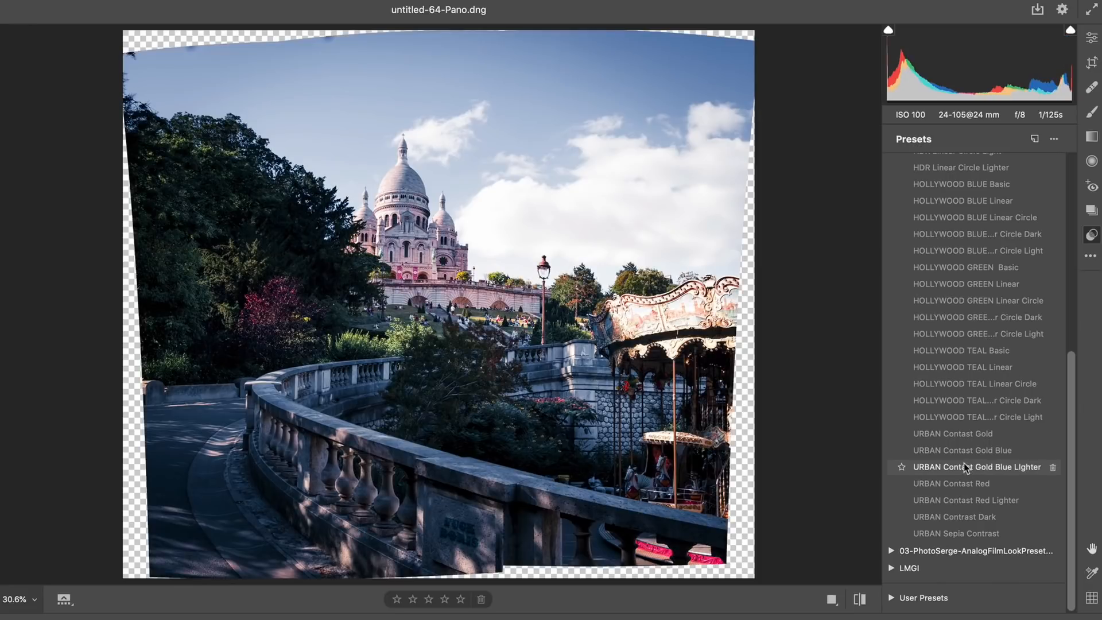
click(964, 465)
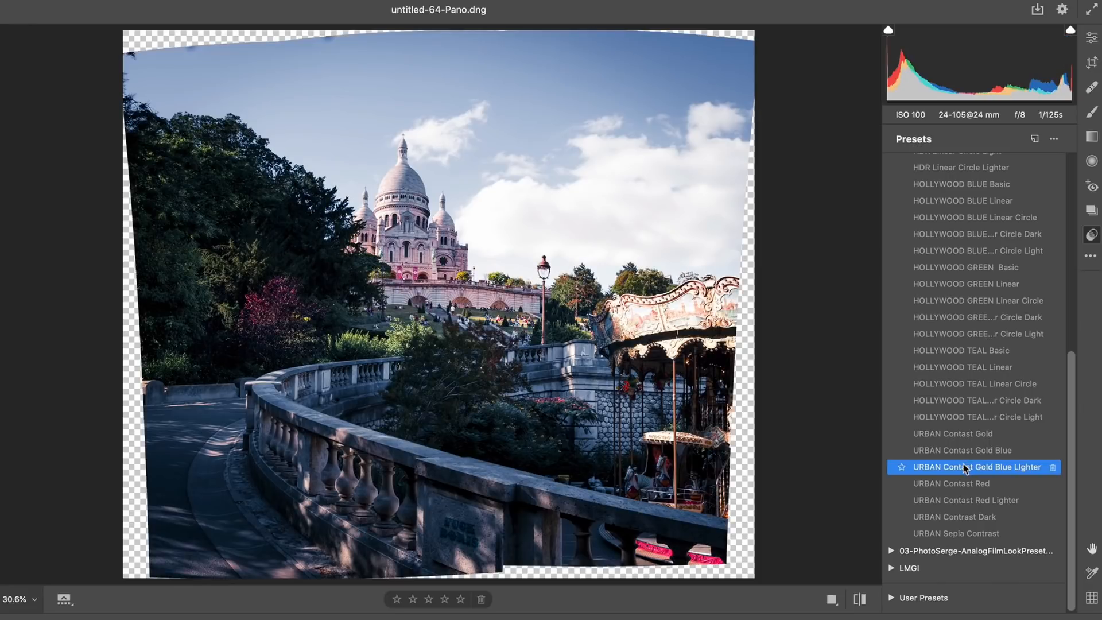
Adjust the panorama's basic edit settings to Contrast +78 and Saturation -23
click(1092, 38)
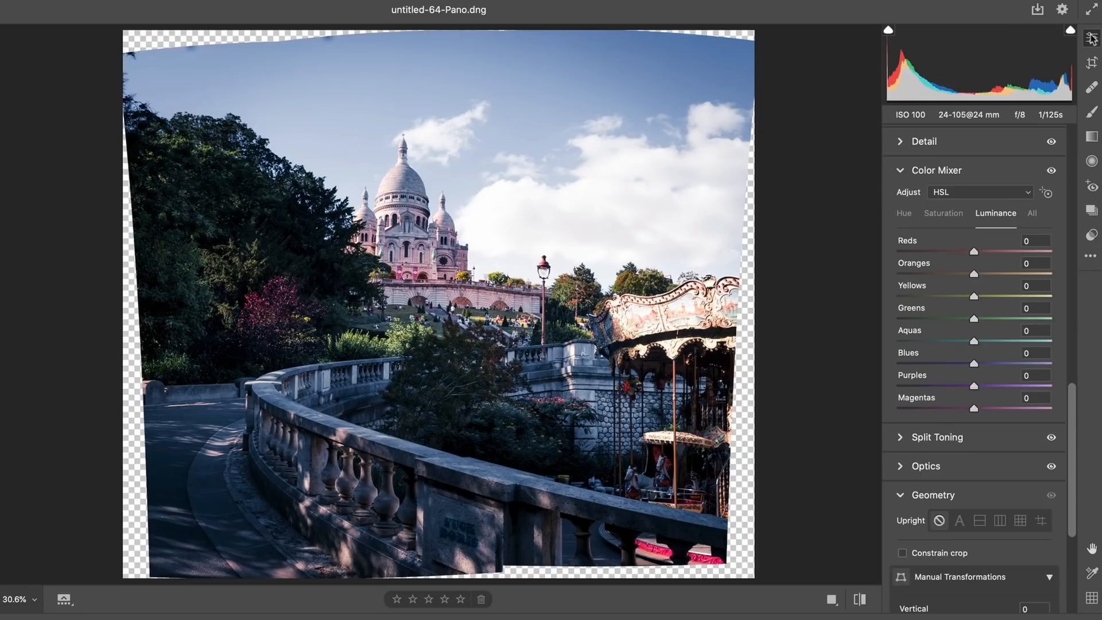
scroll(986, 368, down, 3)
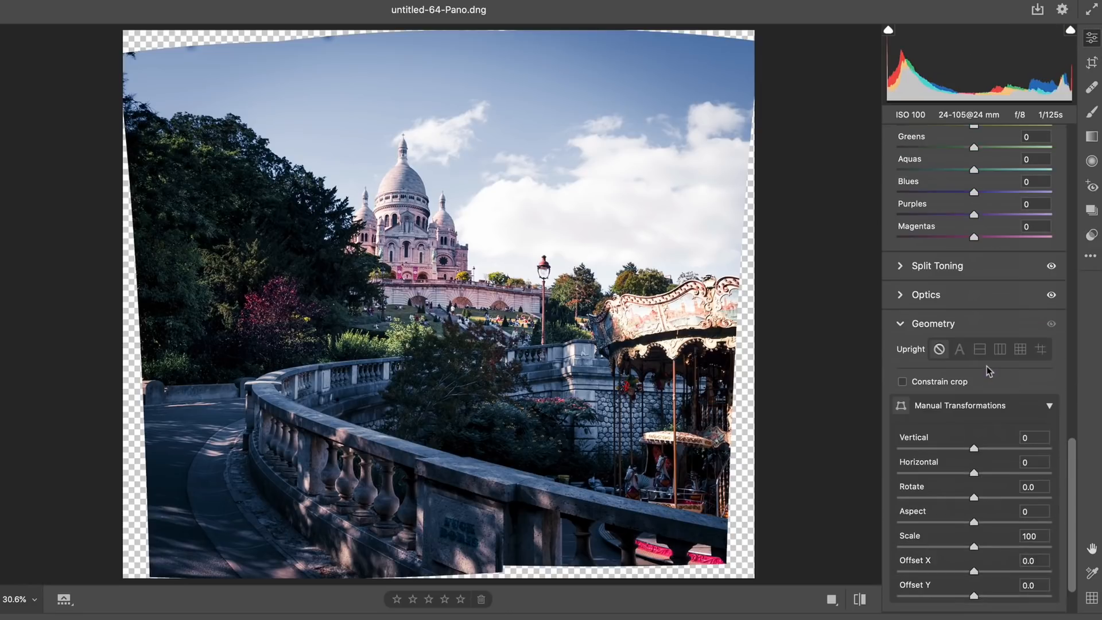
scroll(988, 364, up, 4)
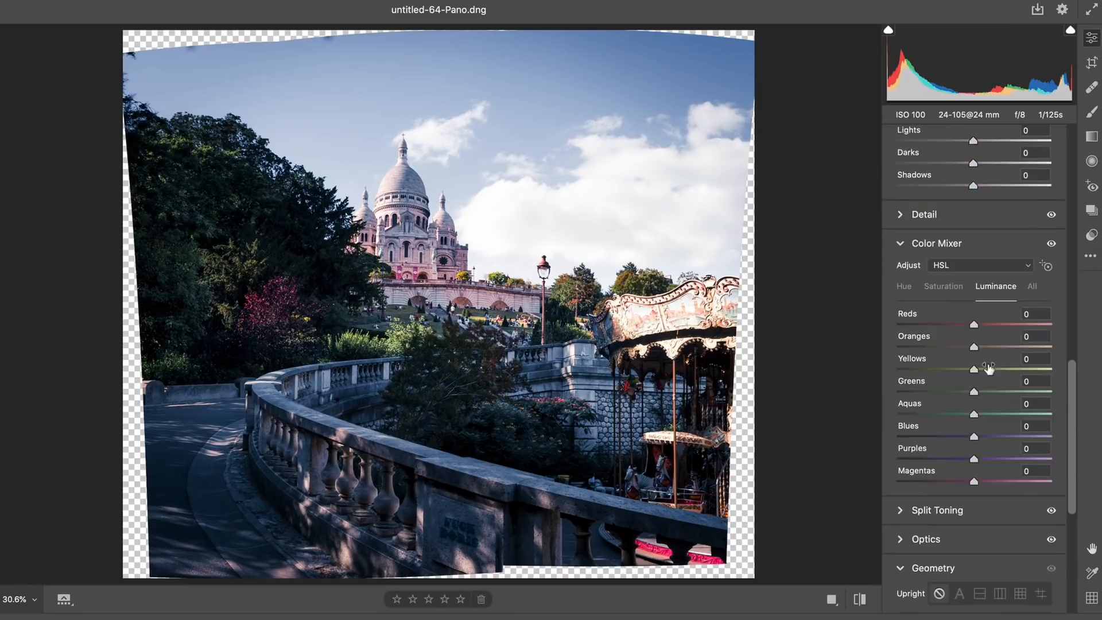
scroll(989, 368, up, 10)
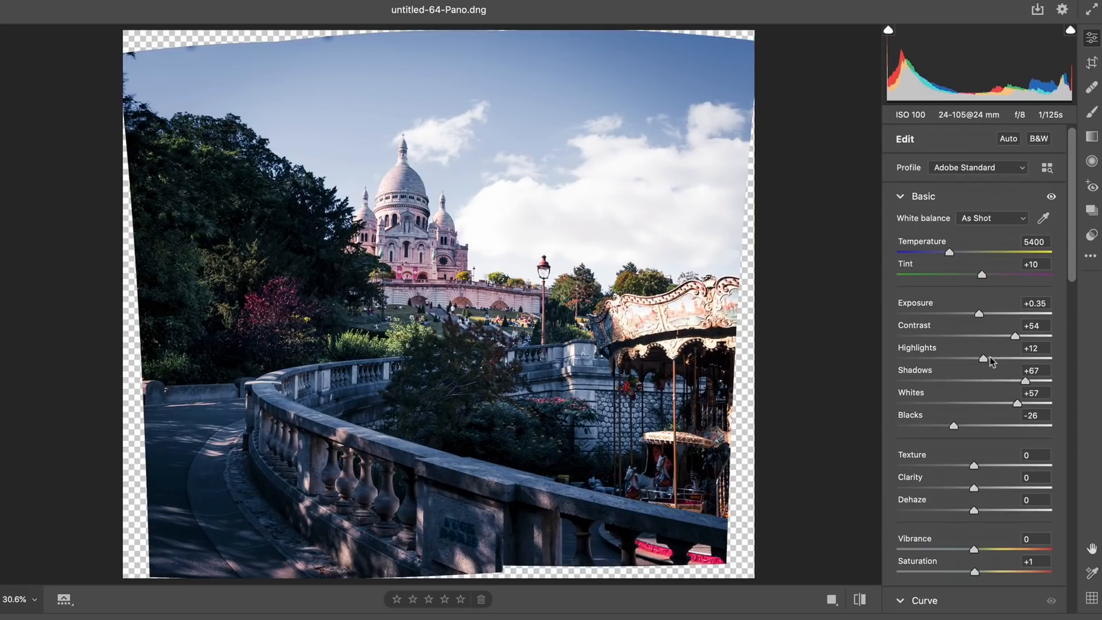
click(1034, 337)
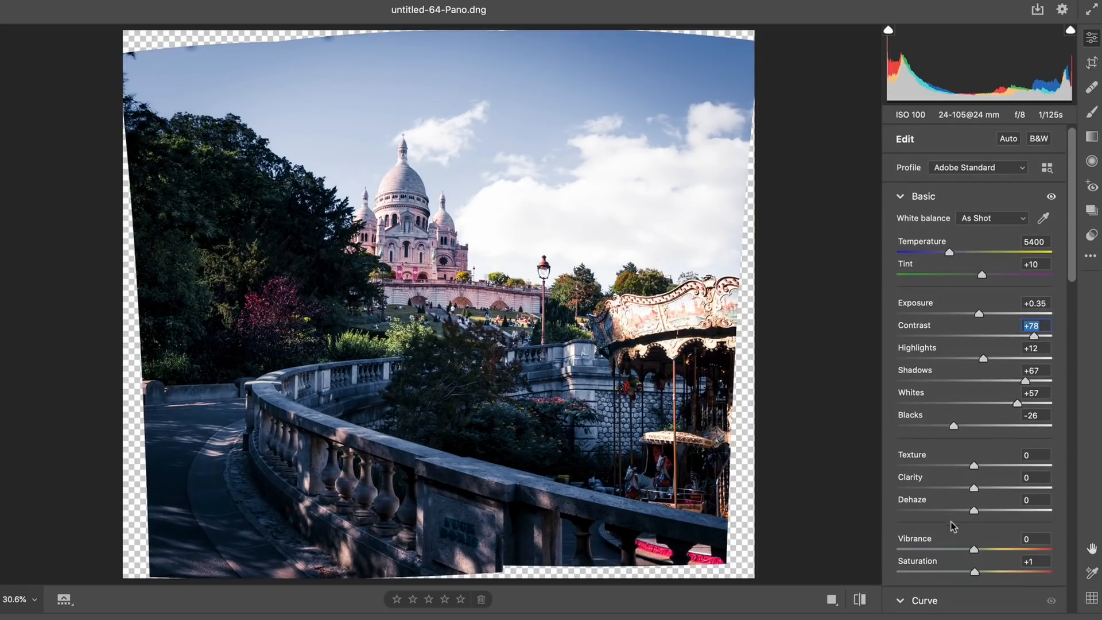
click(956, 572)
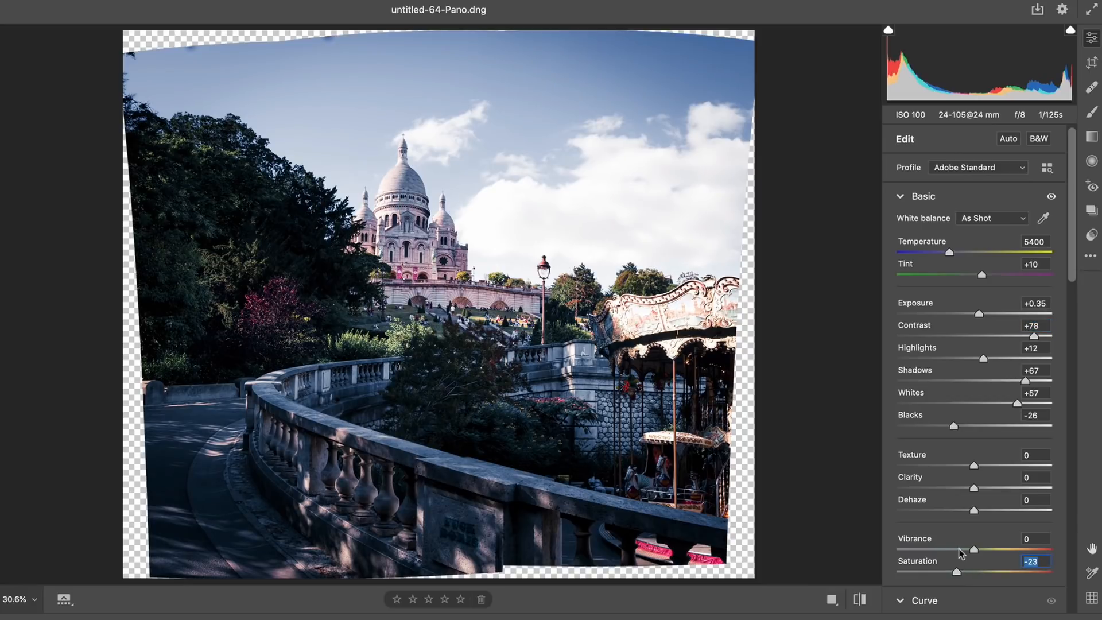
Crop the panorama with Constrain to Image enabled to remove the transparent edges, and finish the Camera Raw edit
click(1092, 62)
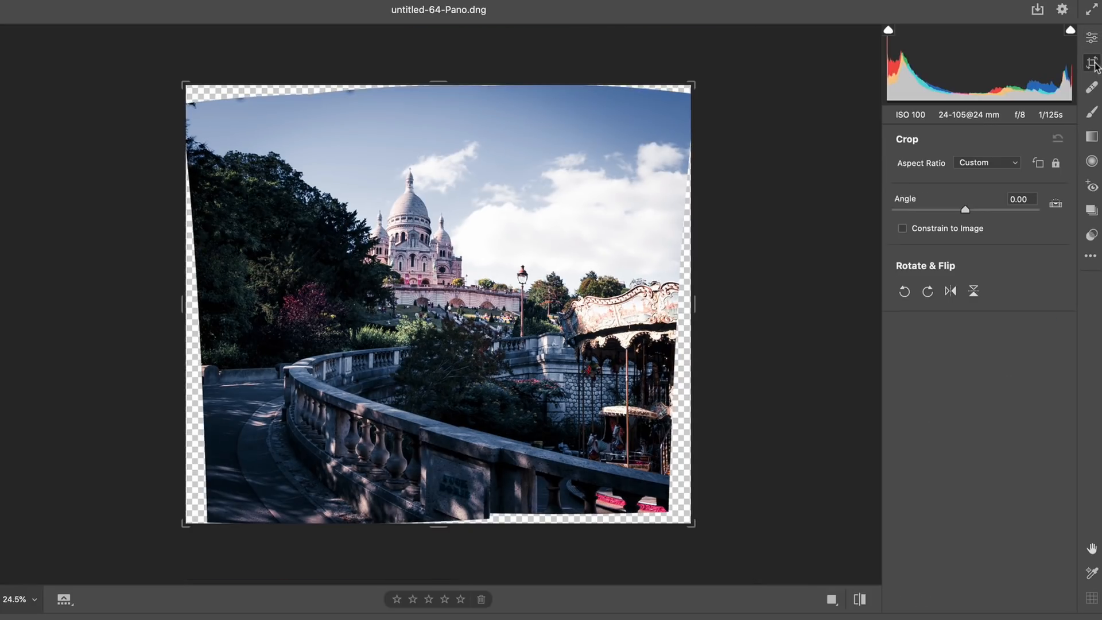
click(965, 229)
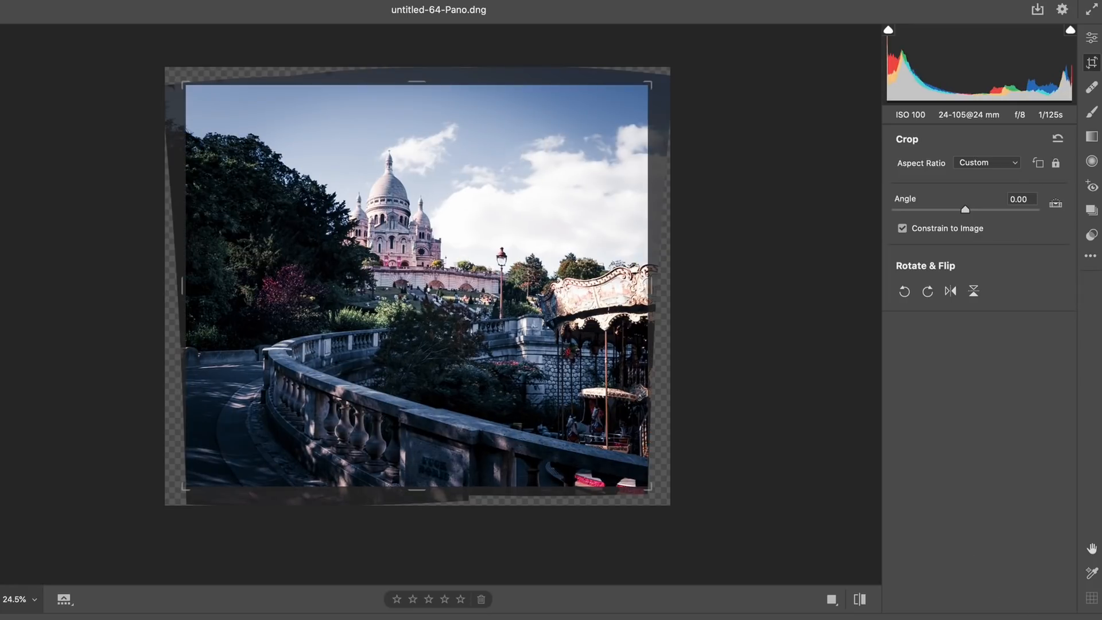
click(933, 619)
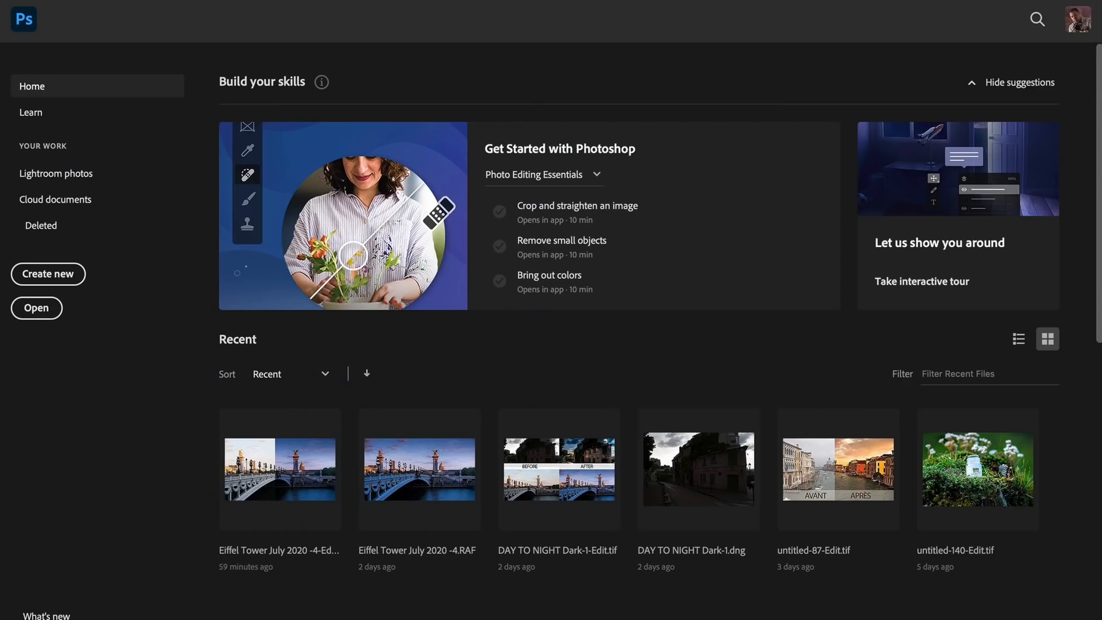
Switch to Adobe Bridge, reopen untitled-64-Pano.dng in Camera Raw, and try the BW Linear Circle Dark preset
key(super+Tab)
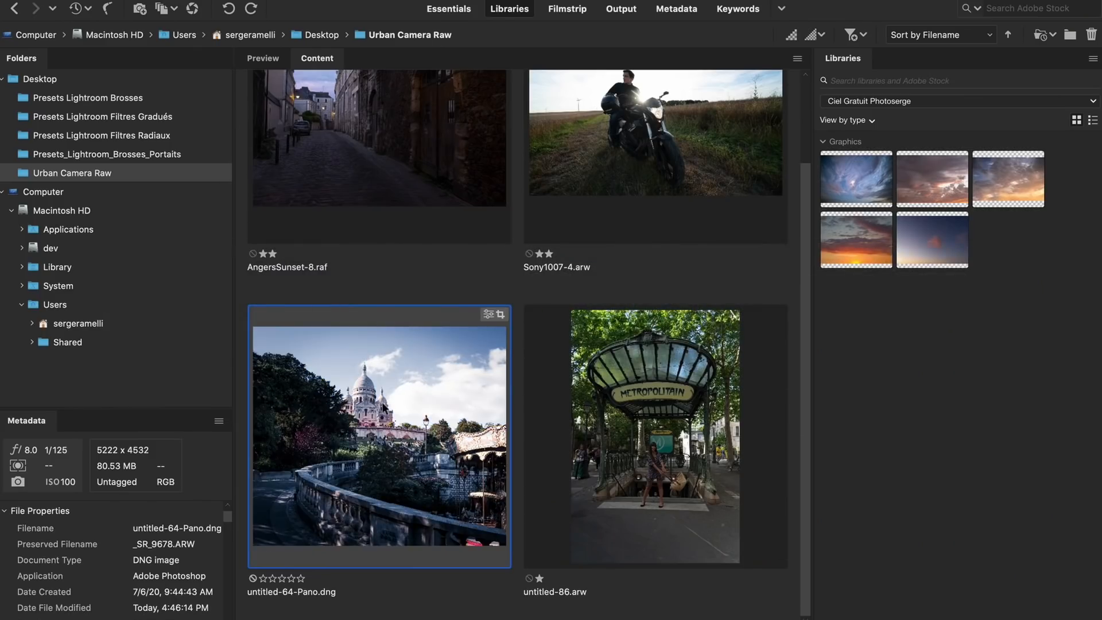
key(super+Tab)
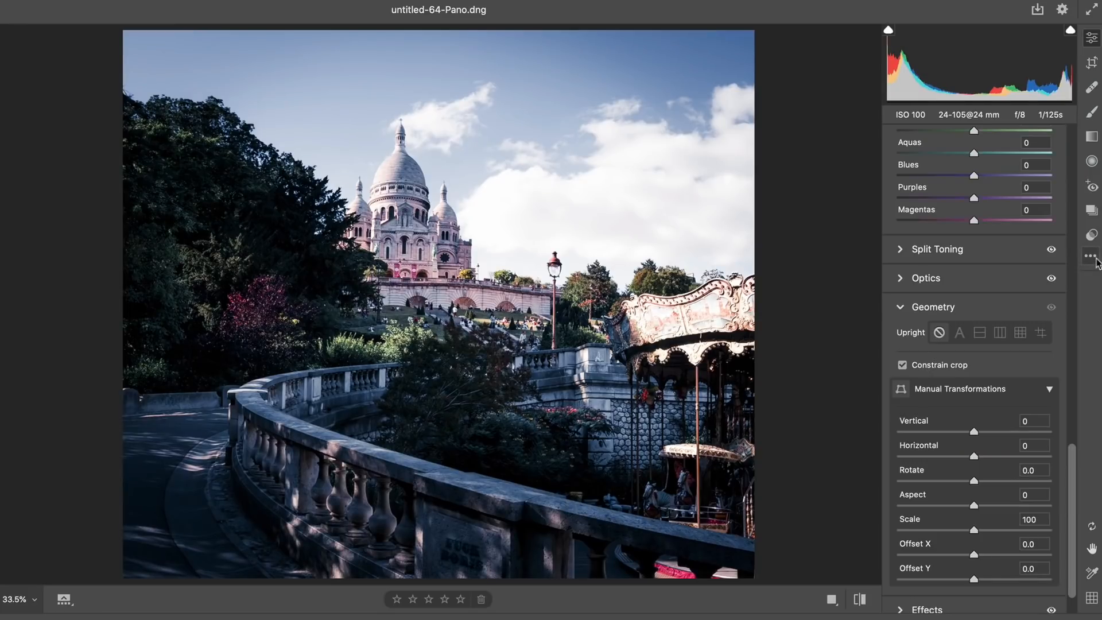
click(1092, 235)
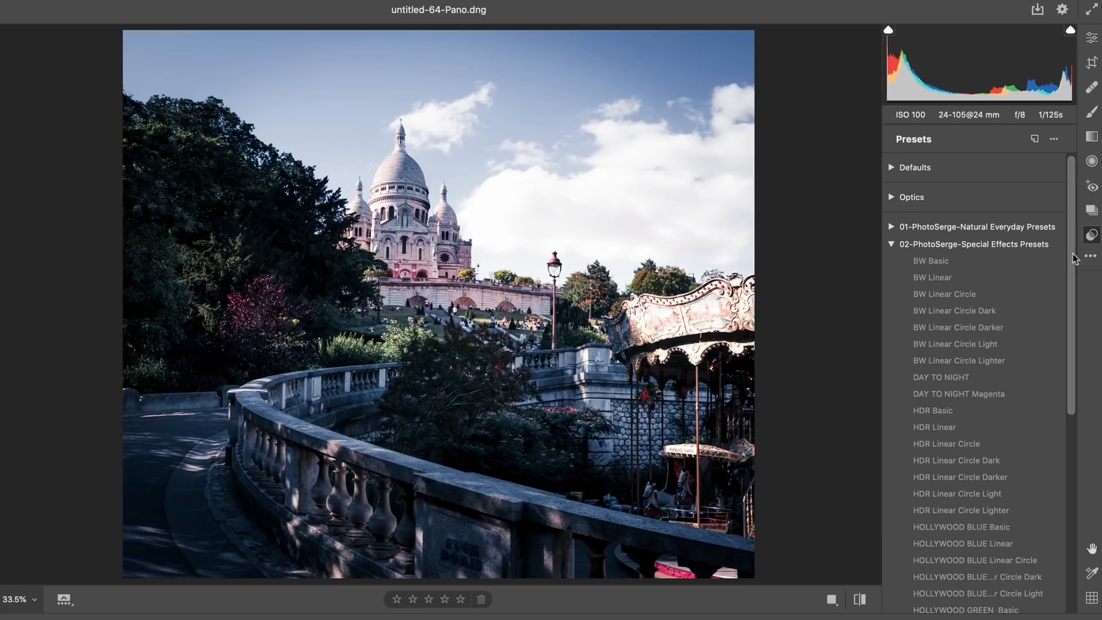
scroll(1075, 259, down, 1)
click(948, 311)
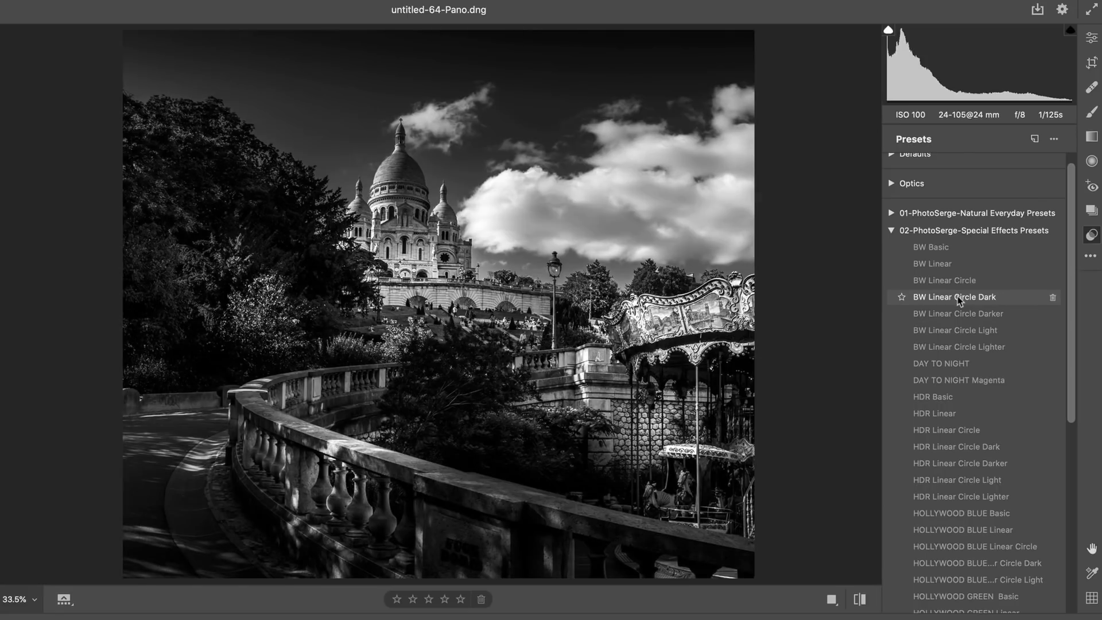
click(958, 297)
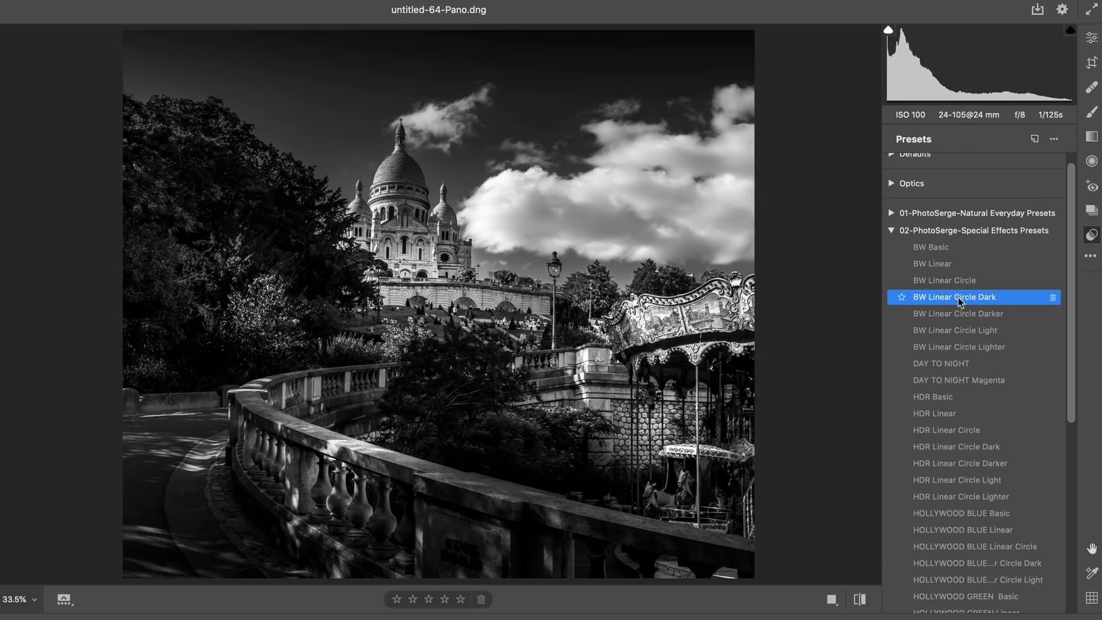
Try the HOLLYWOOD TEAL Linear and BW Linear Circle Darker presets on the panorama, and close Camera Raw without saving
drag(1070, 300, 1066, 436)
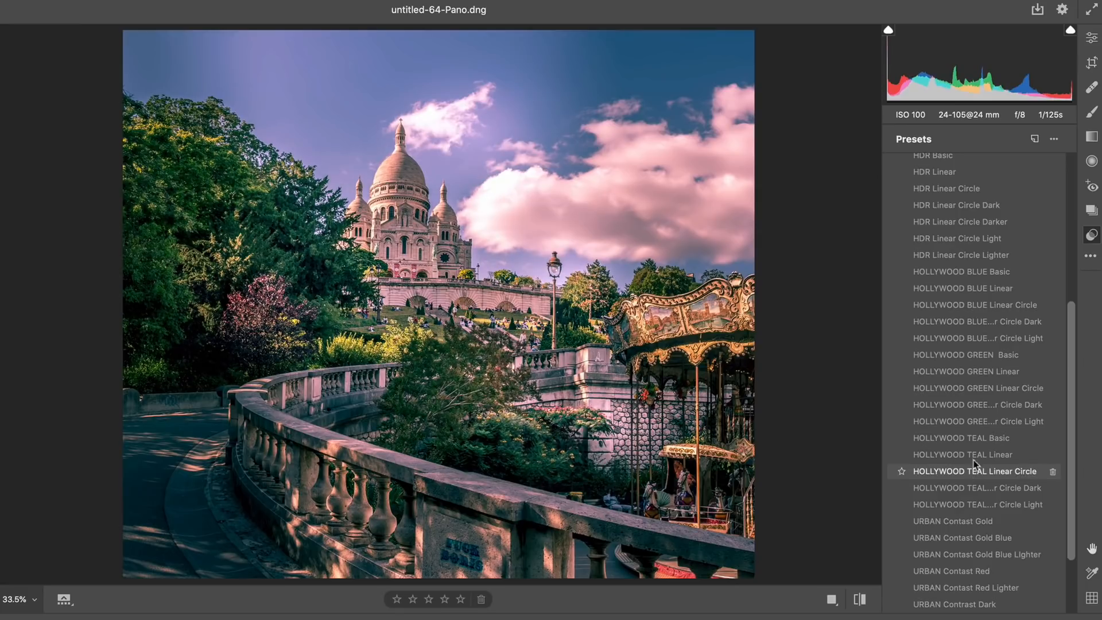
click(975, 455)
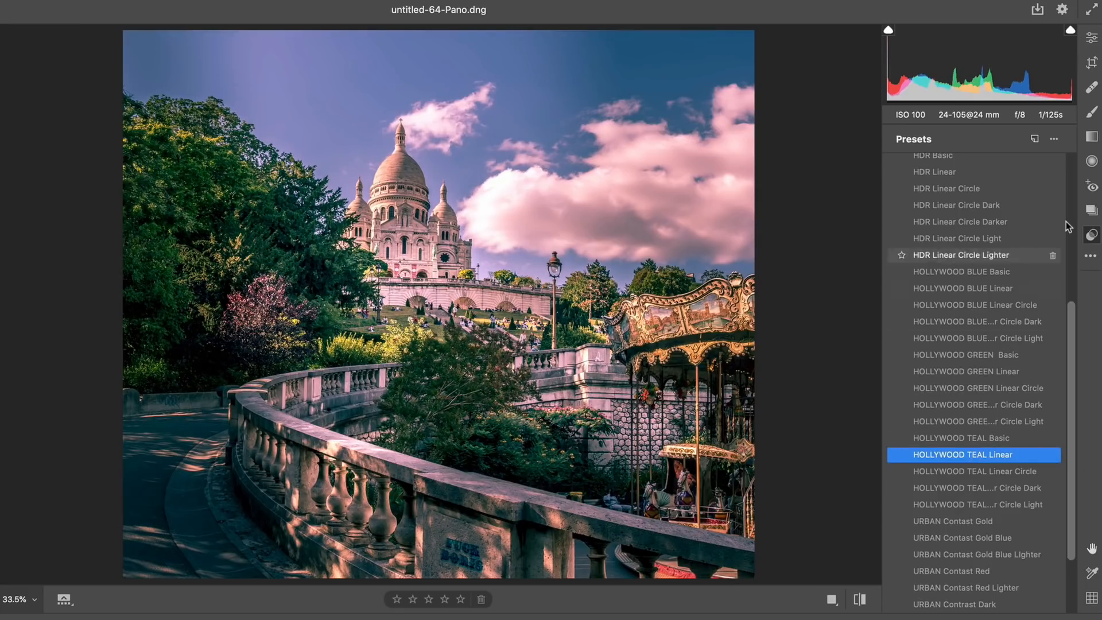
drag(1066, 305, 1064, 167)
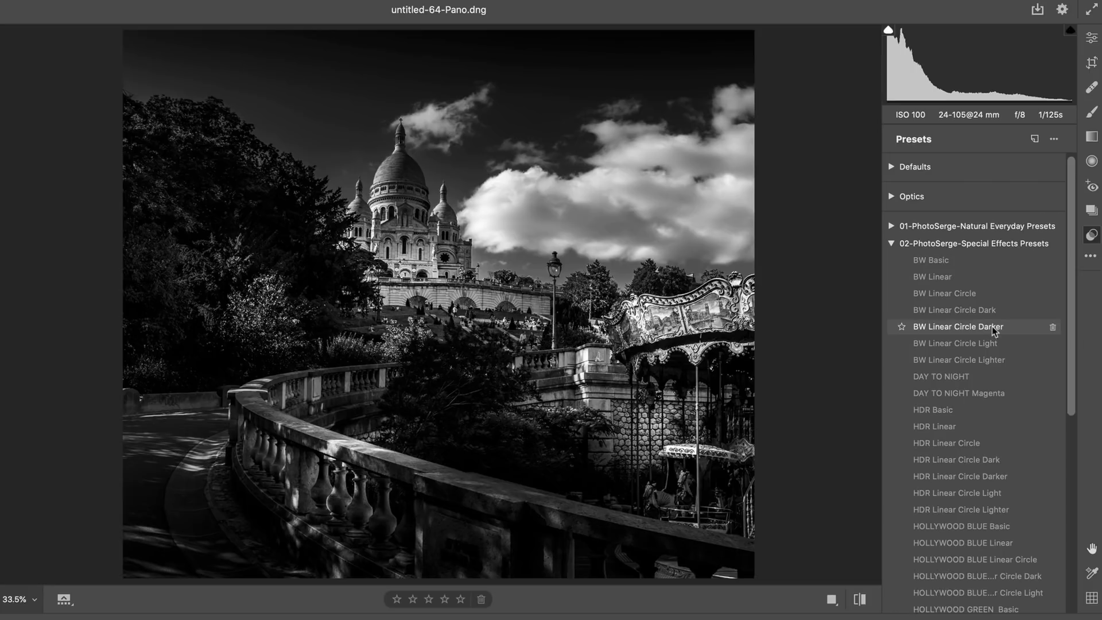
click(993, 332)
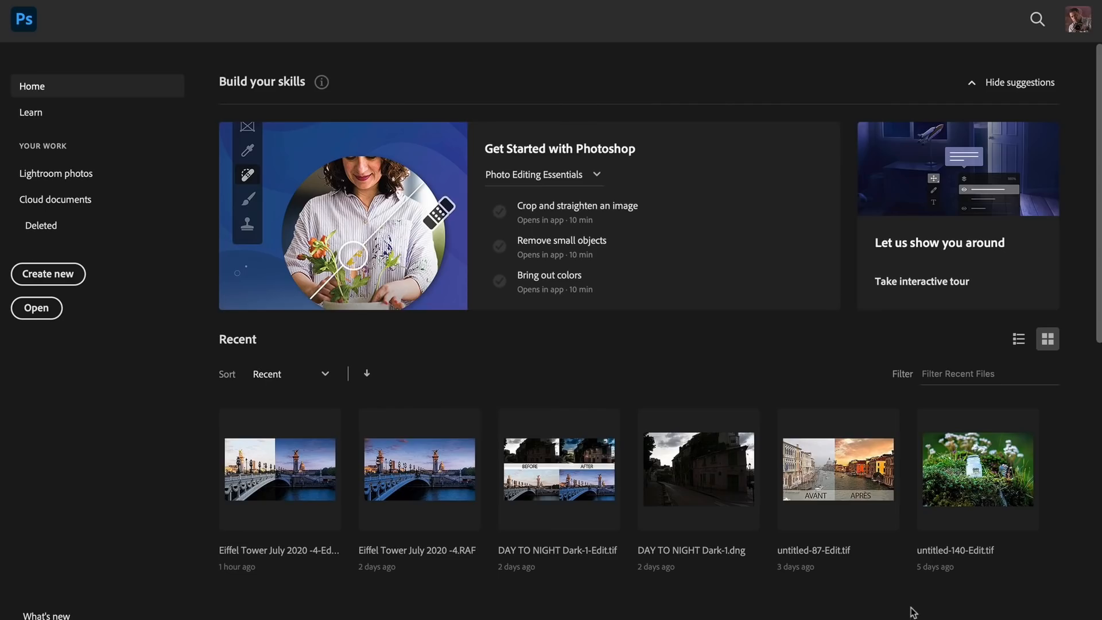
Switch to Adobe Bridge and open the metro entrance photo untitled-86.arw in Camera Raw
key(super+Tab)
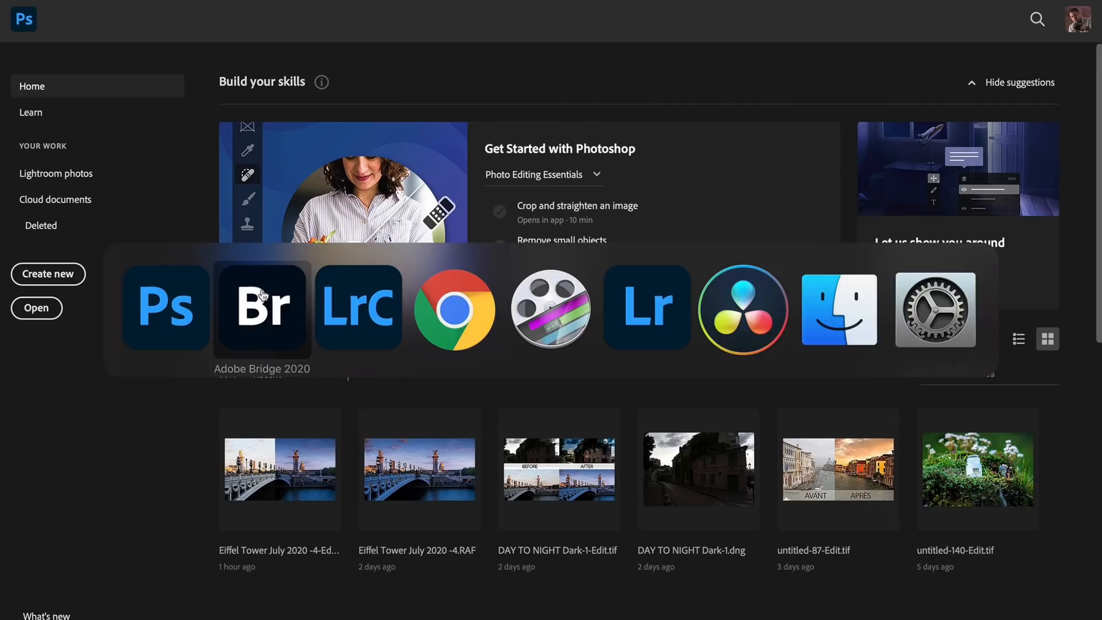
click(278, 320)
click(645, 409)
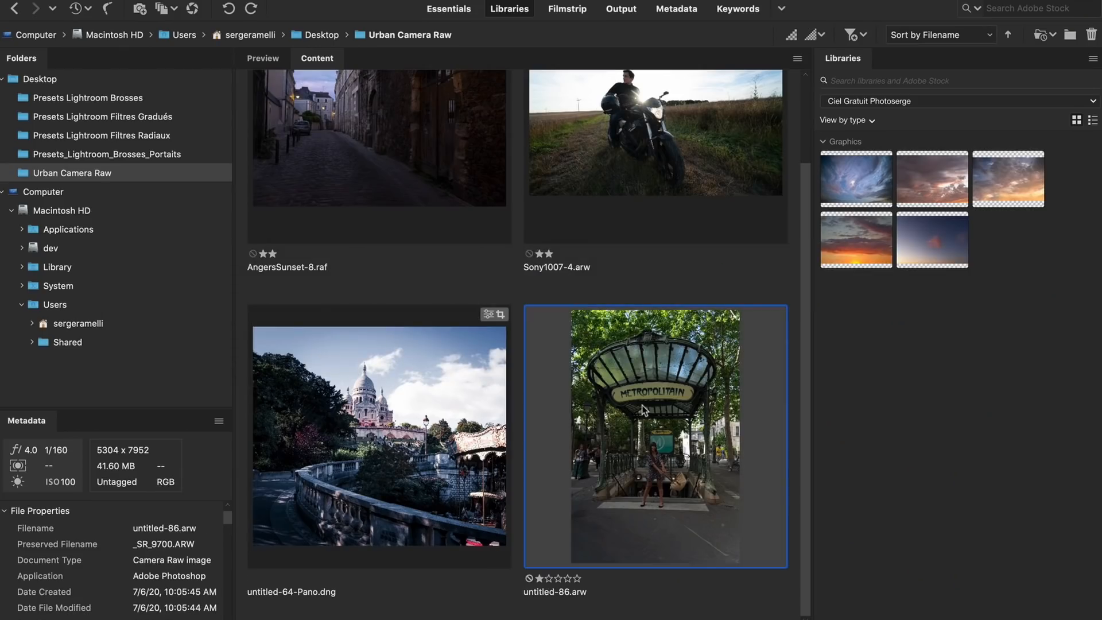
double_click(645, 409)
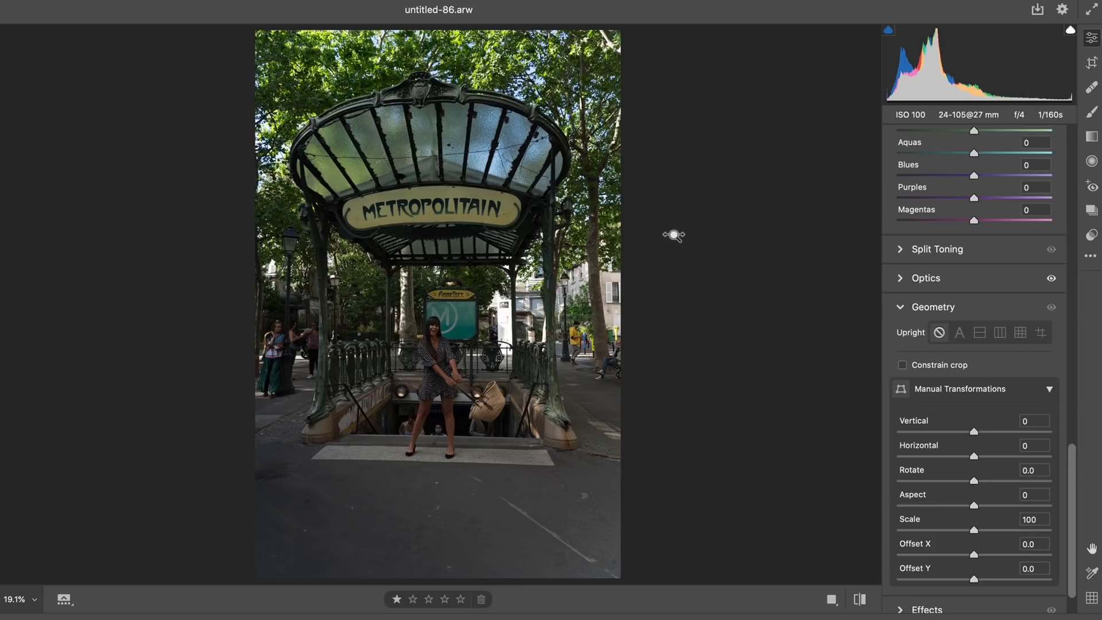
Apply the URBAN Contast Gold preset to the metro entrance photo and finish the Camera Raw edit
click(1092, 235)
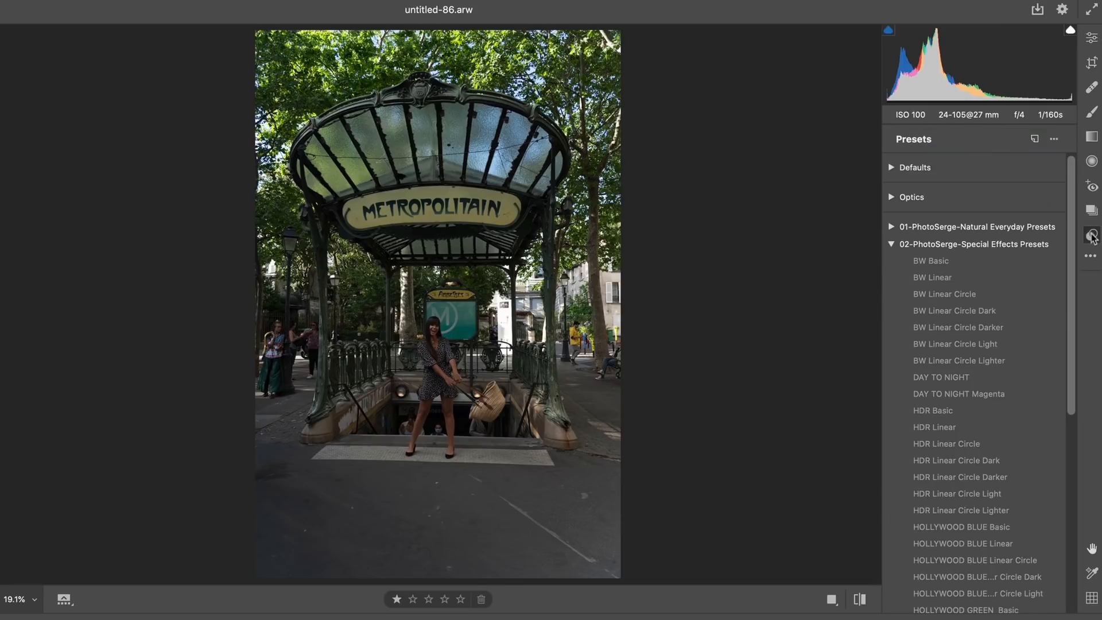
drag(1073, 250, 1072, 408)
scroll(1053, 343, up, 10)
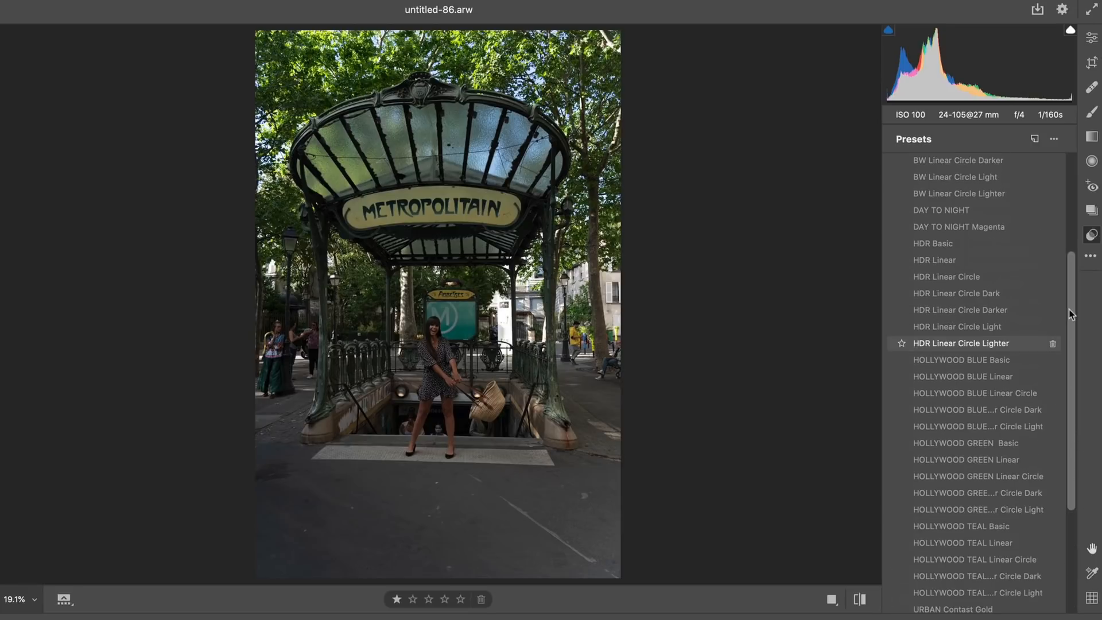
drag(1068, 274, 1066, 472)
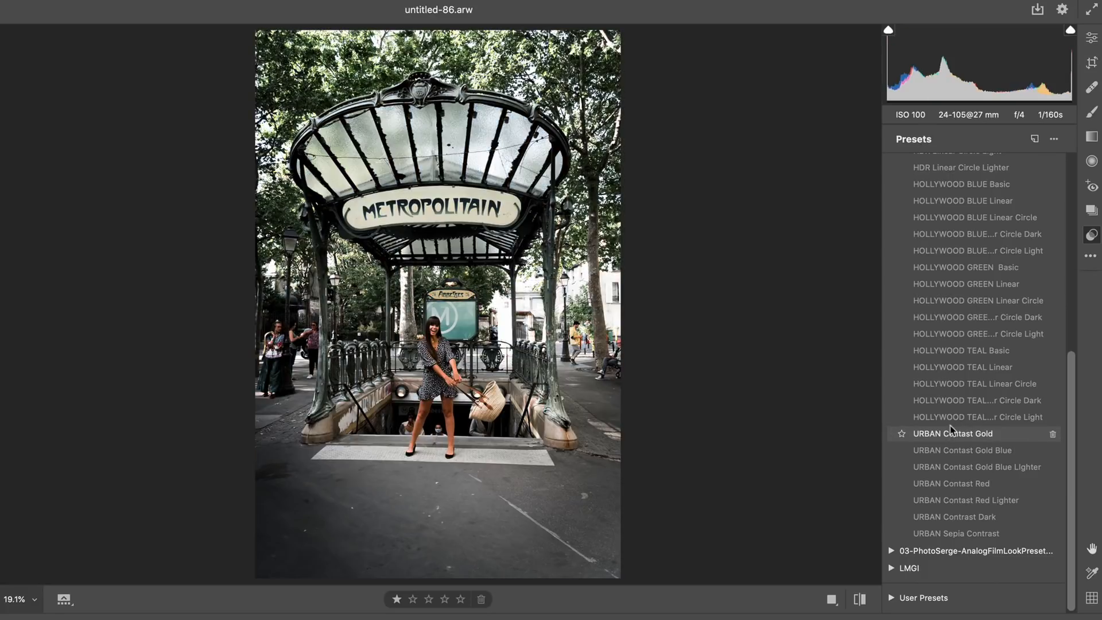
click(951, 431)
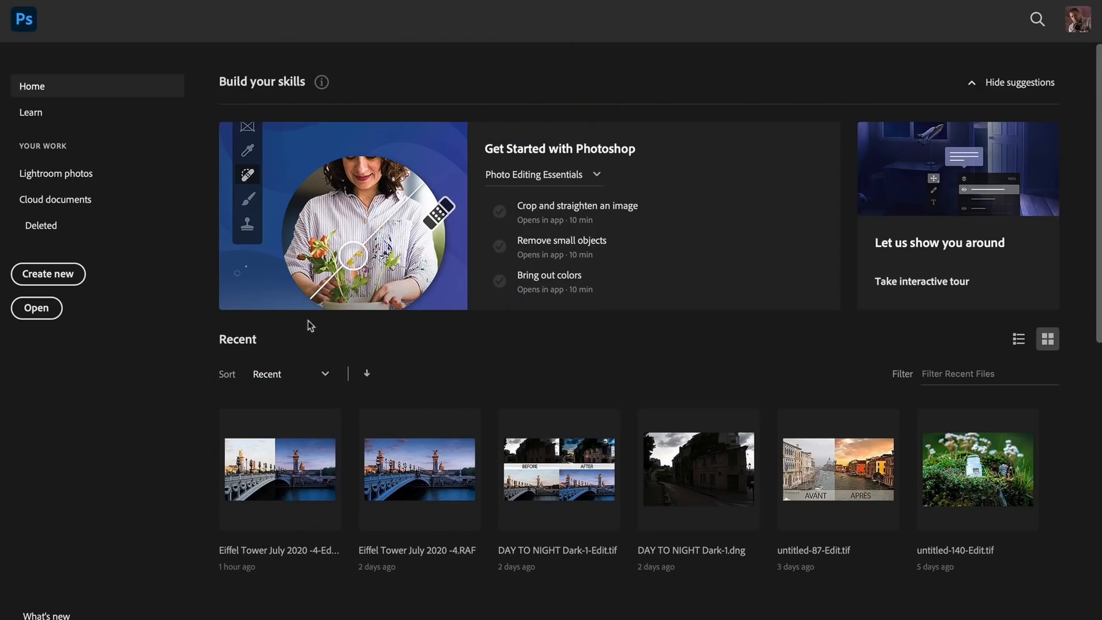
Switch to Adobe Bridge and open the cobbled street photo AngersSunset-8.raf in Camera Raw
key(super+Tab)
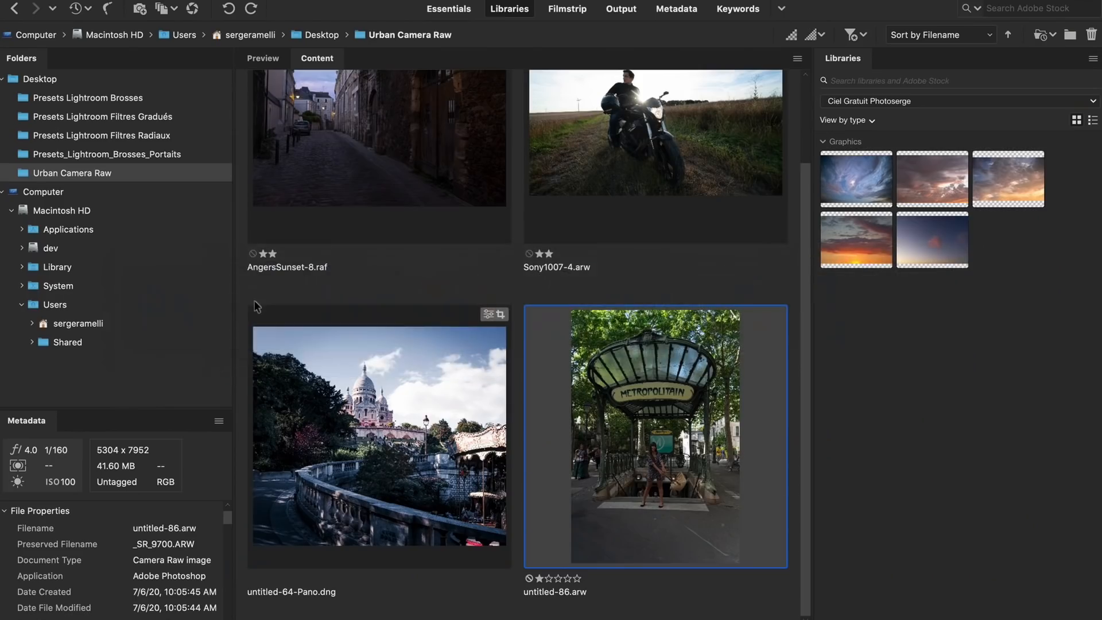
scroll(628, 411, up, 3)
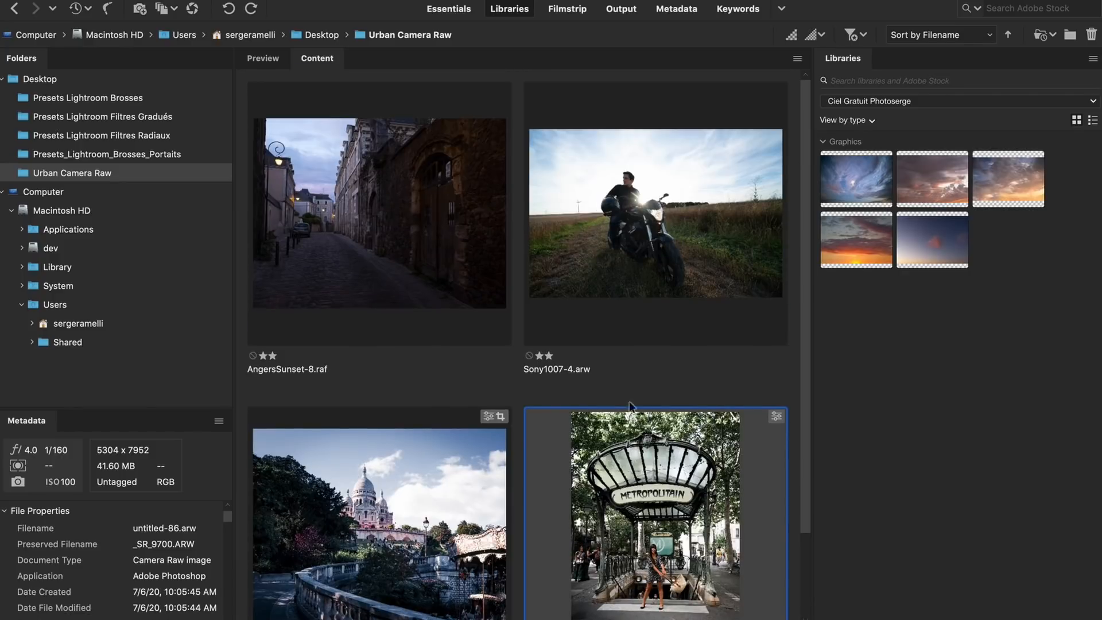
double_click(399, 205)
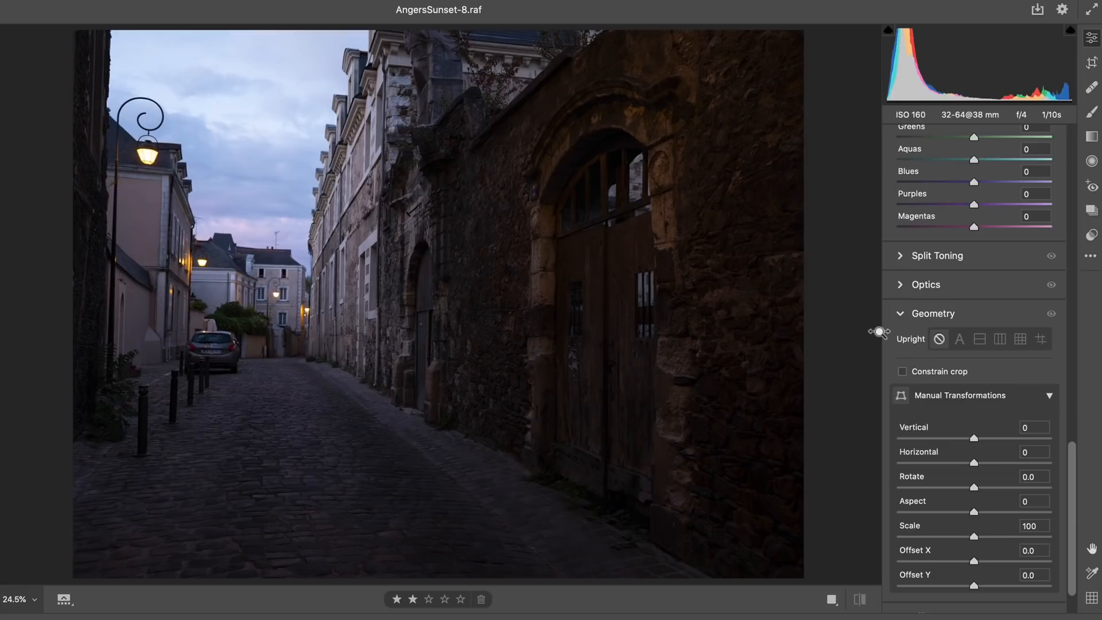
Apply the URBAN Contast Gold preset to the cobbled street photo
click(1093, 234)
drag(1073, 288, 1074, 535)
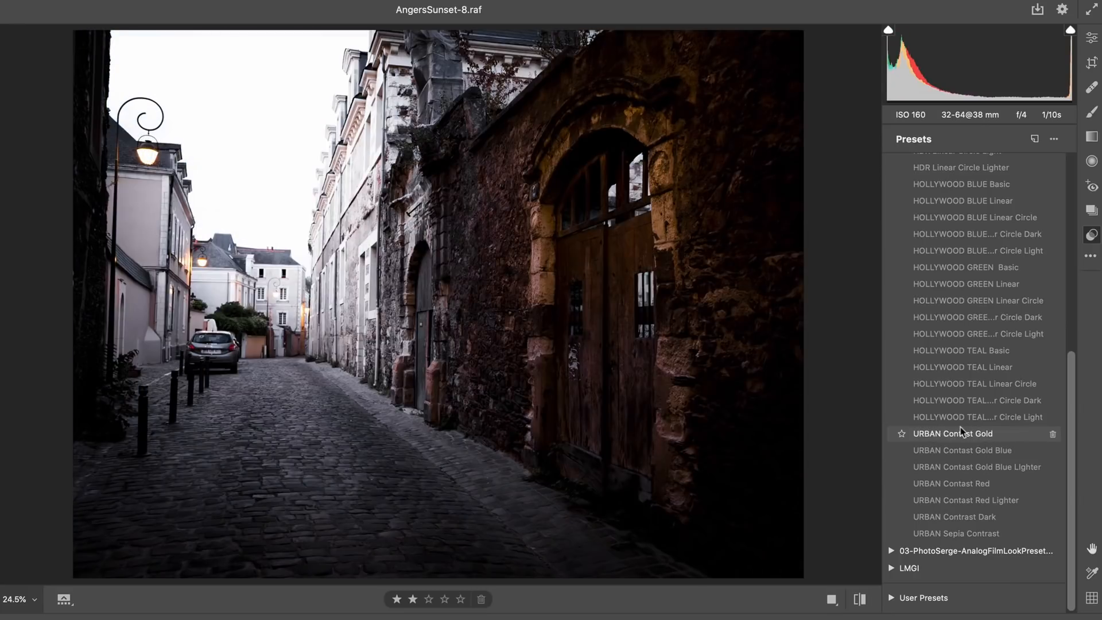
click(963, 432)
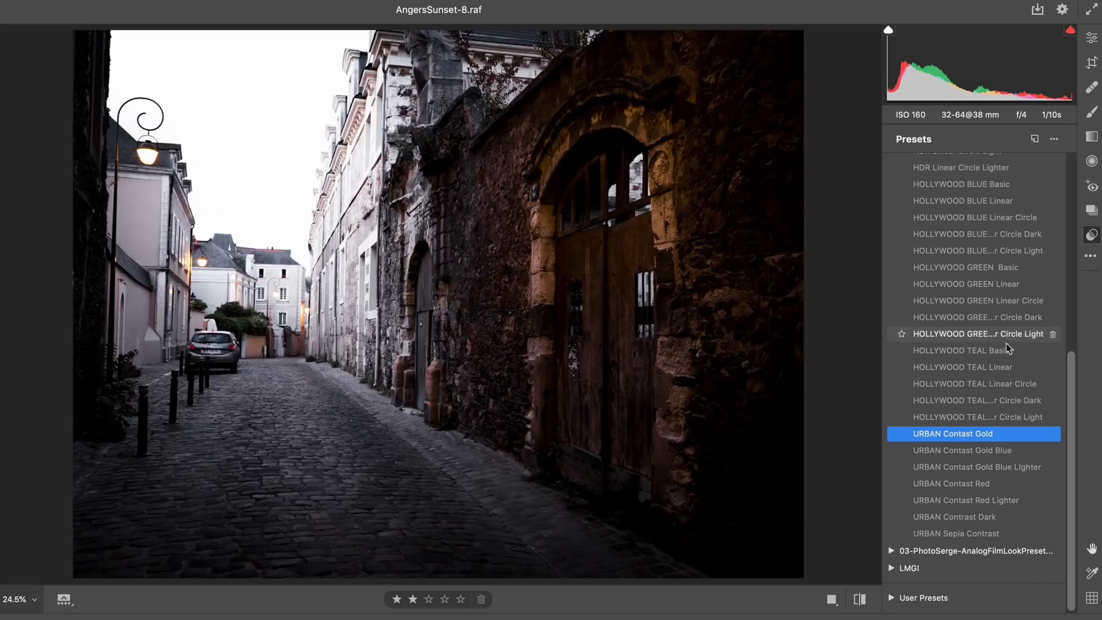
Lower the highlights of the cobbled street photo and finish its Camera Raw edit
click(1092, 40)
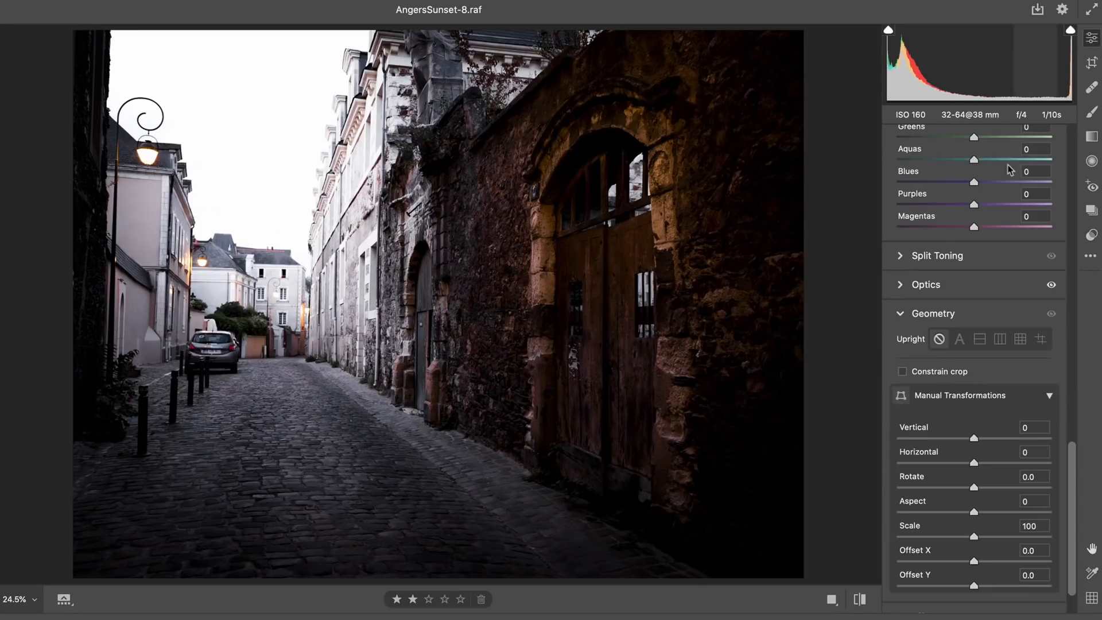
scroll(985, 290, up, 5)
scroll(986, 290, up, 8)
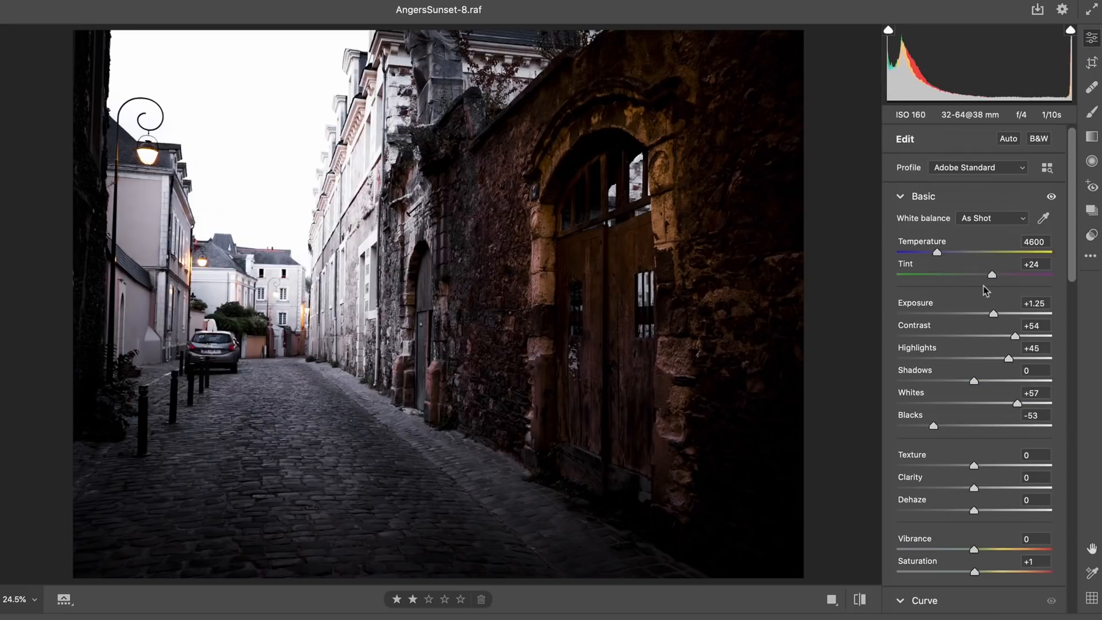
click(953, 359)
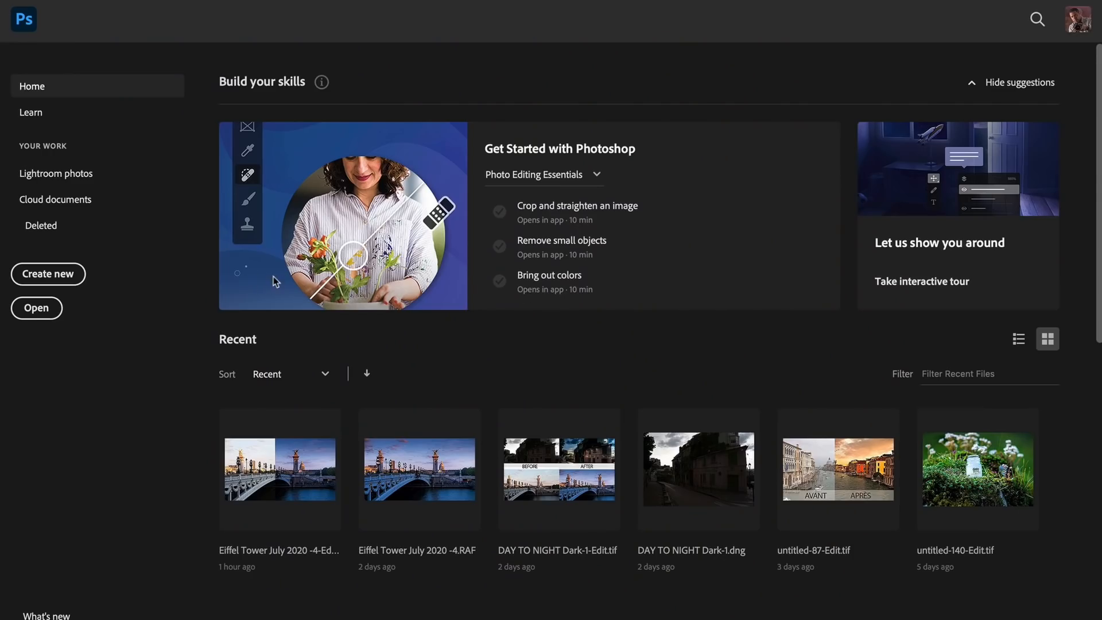
Switch to Adobe Bridge and open the motorcycle photo Sony1007-4.arw in Camera Raw
key(super+Tab)
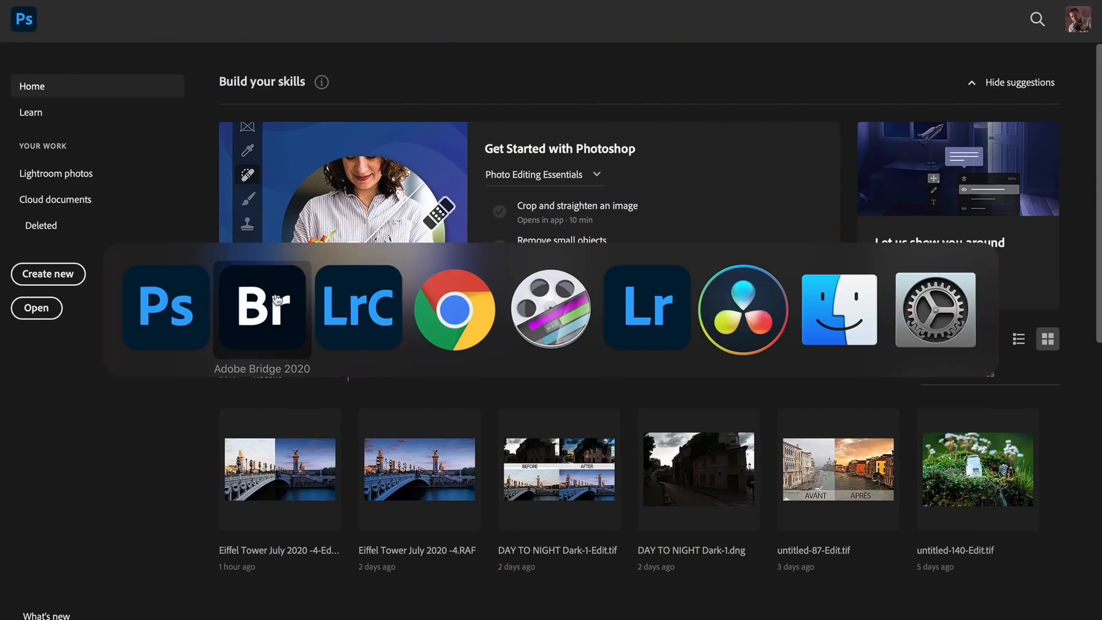
scroll(517, 345, down, 2)
scroll(650, 414, up, 2)
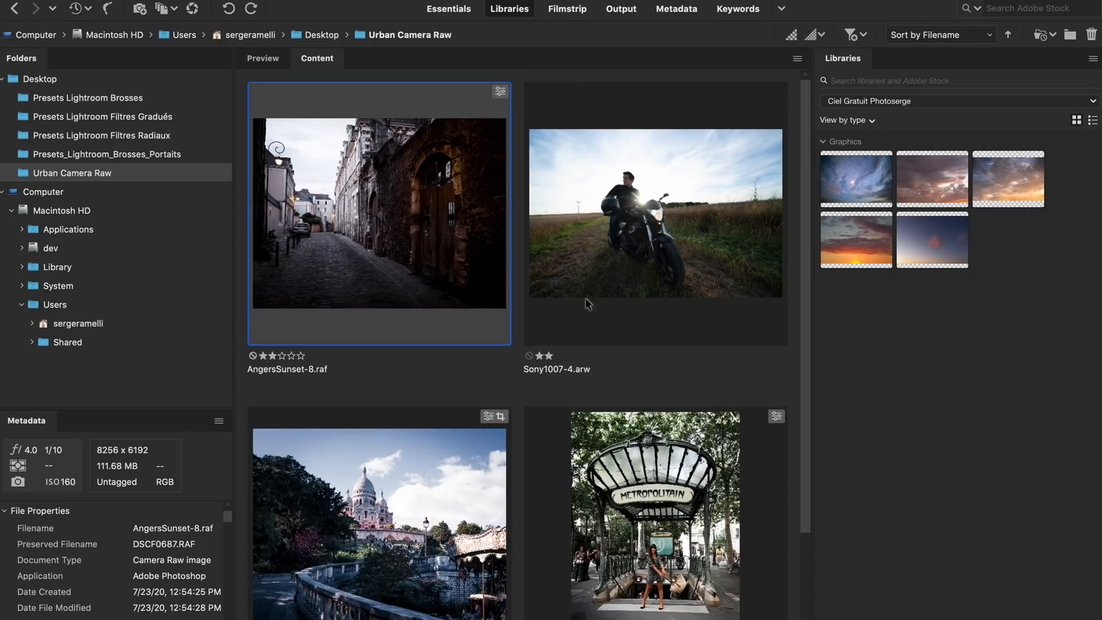
double_click(657, 195)
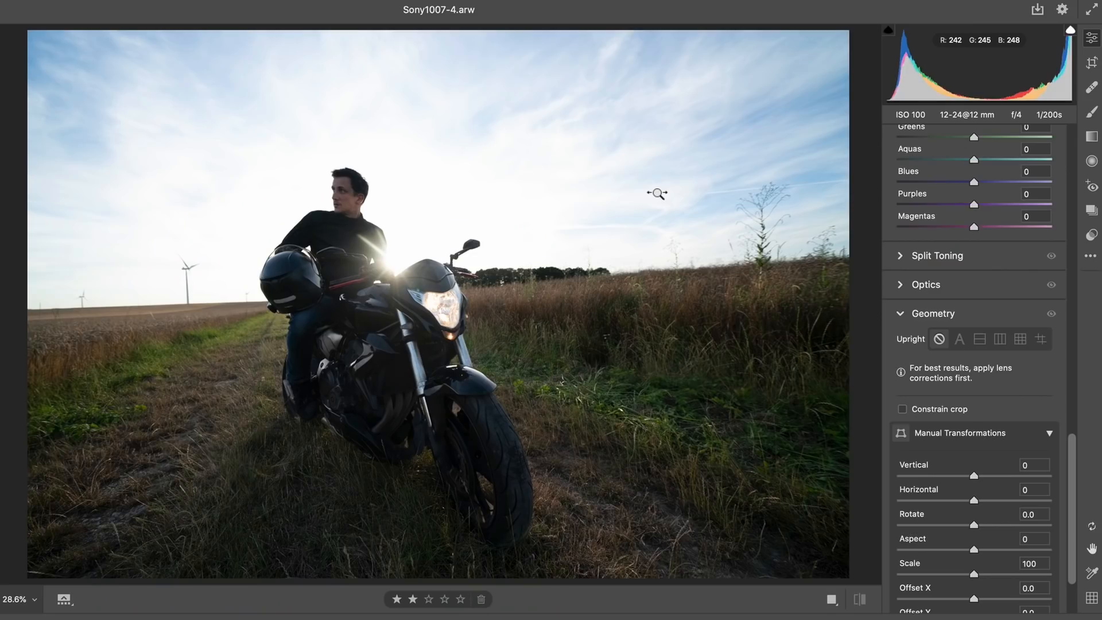
Compare the URBAN presets on the motorcycle photo and apply URBAN Contast Gold
click(1090, 236)
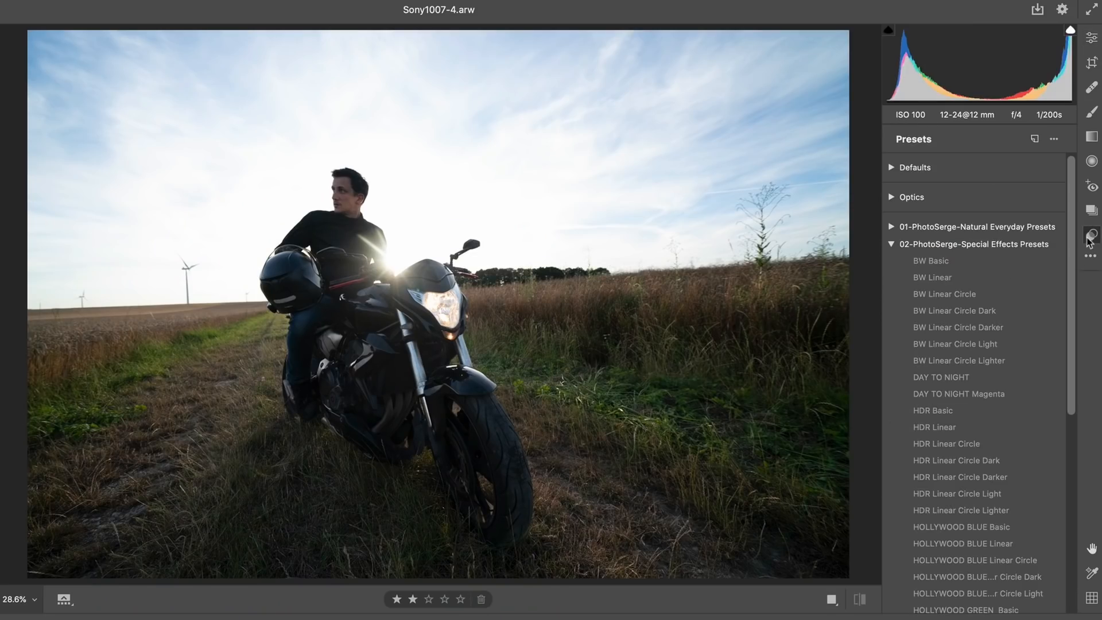
drag(1069, 268, 1076, 508)
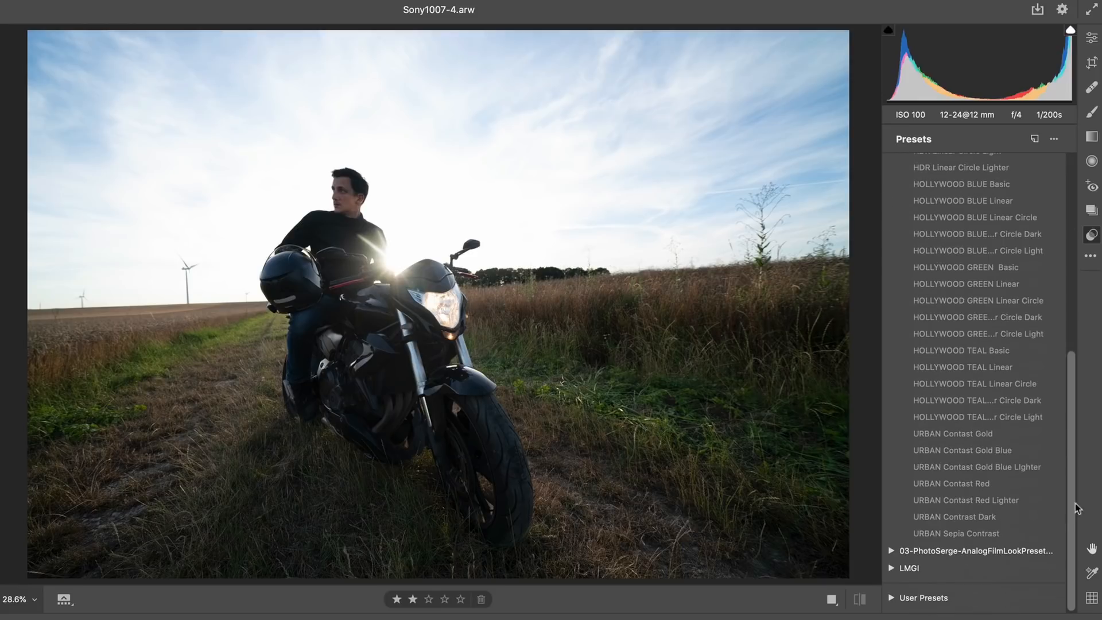
click(964, 536)
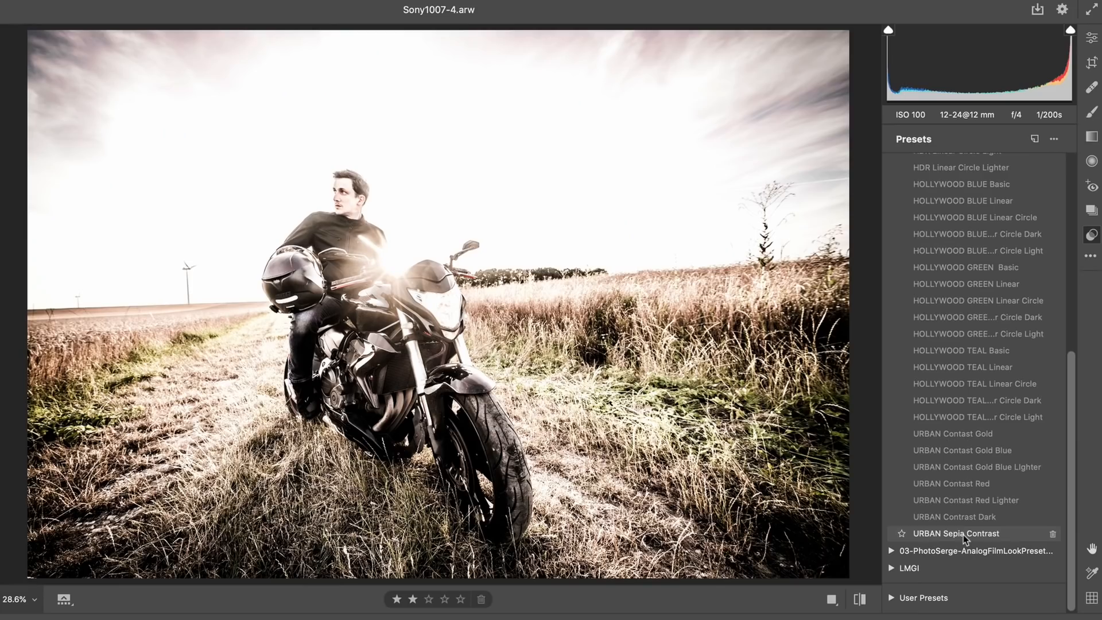
click(962, 518)
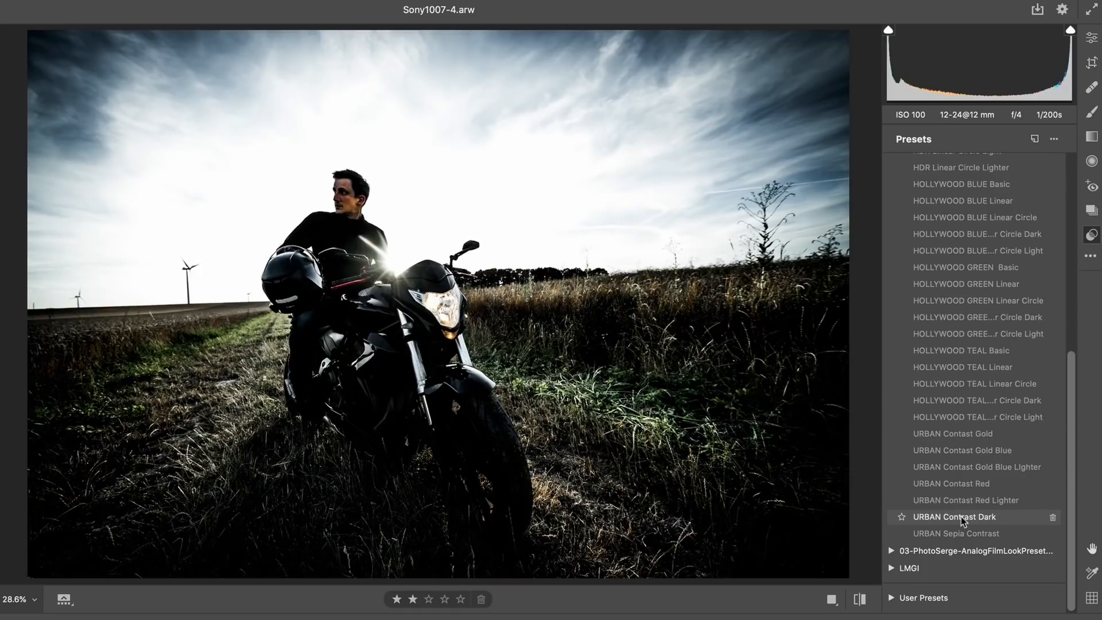
click(961, 500)
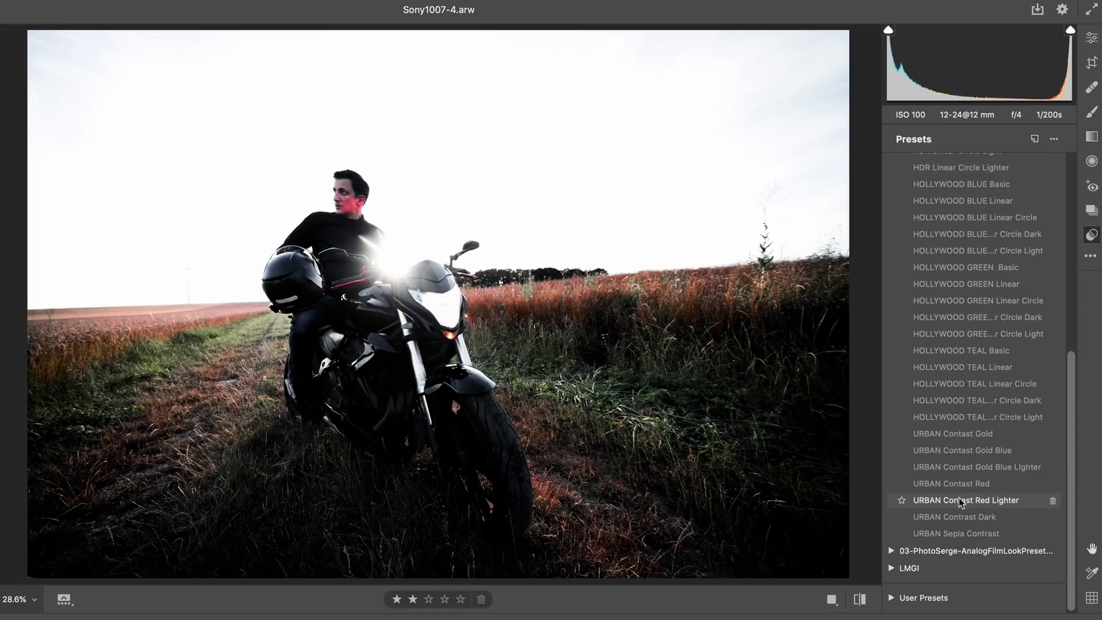
click(962, 484)
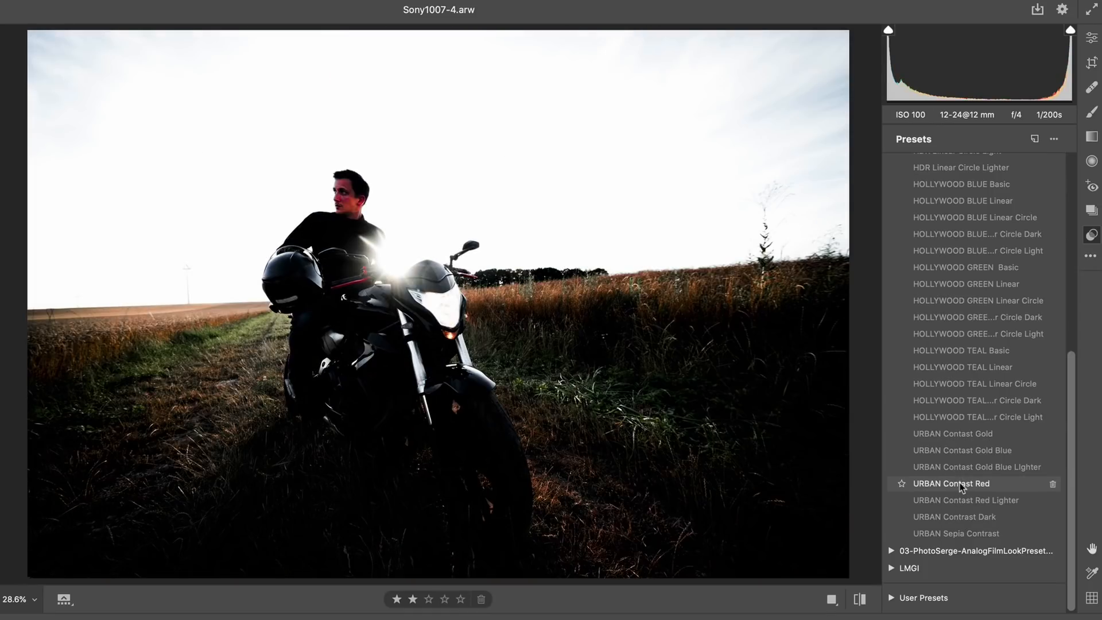
click(959, 467)
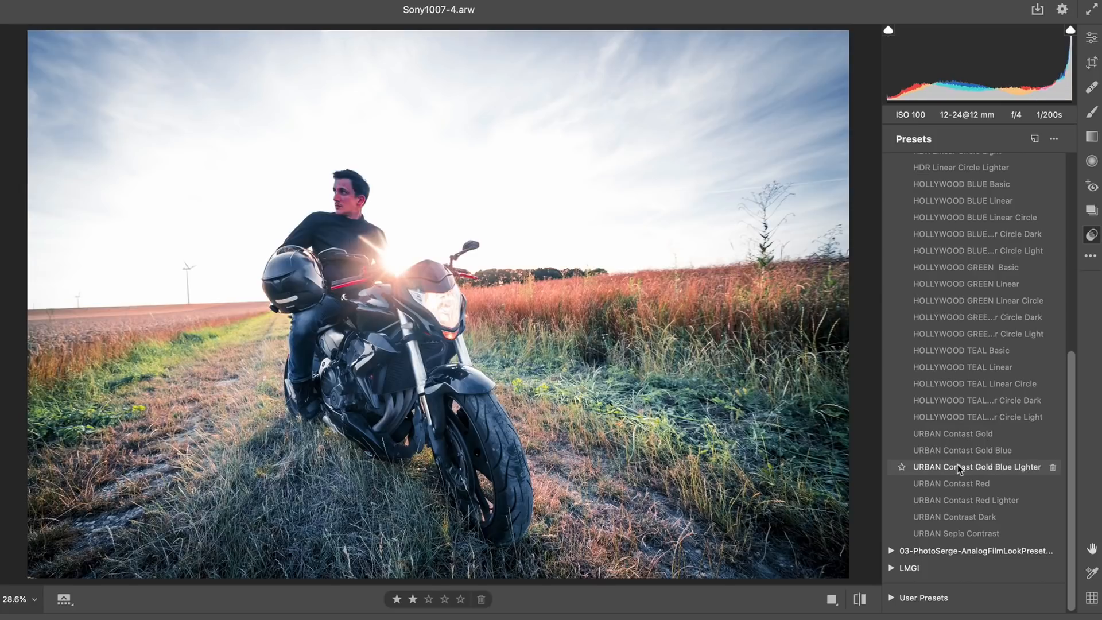
click(957, 451)
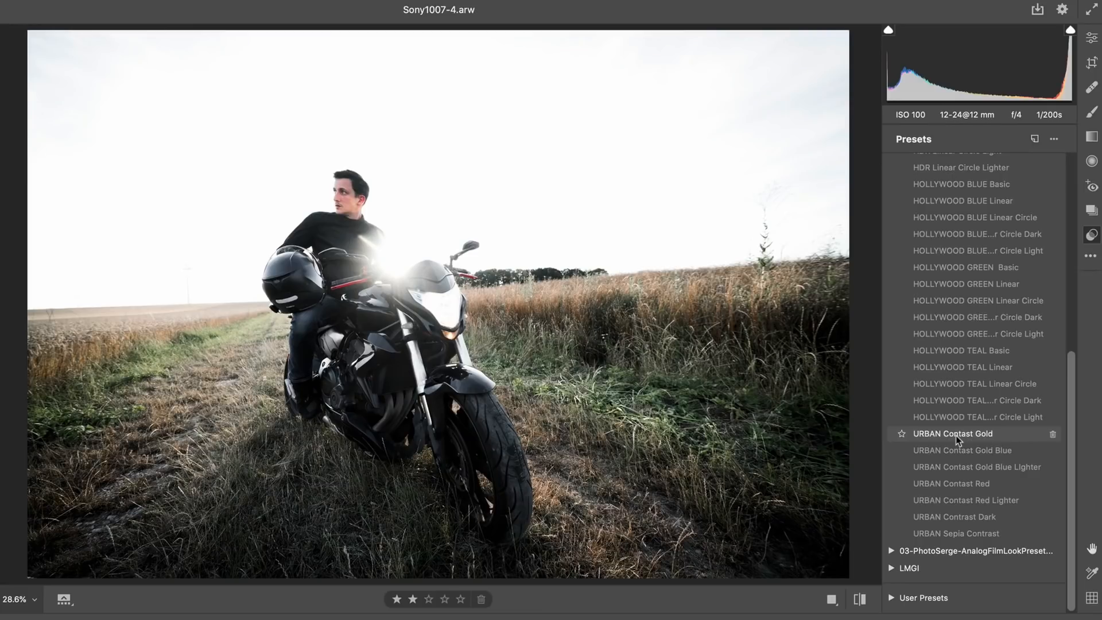
click(956, 435)
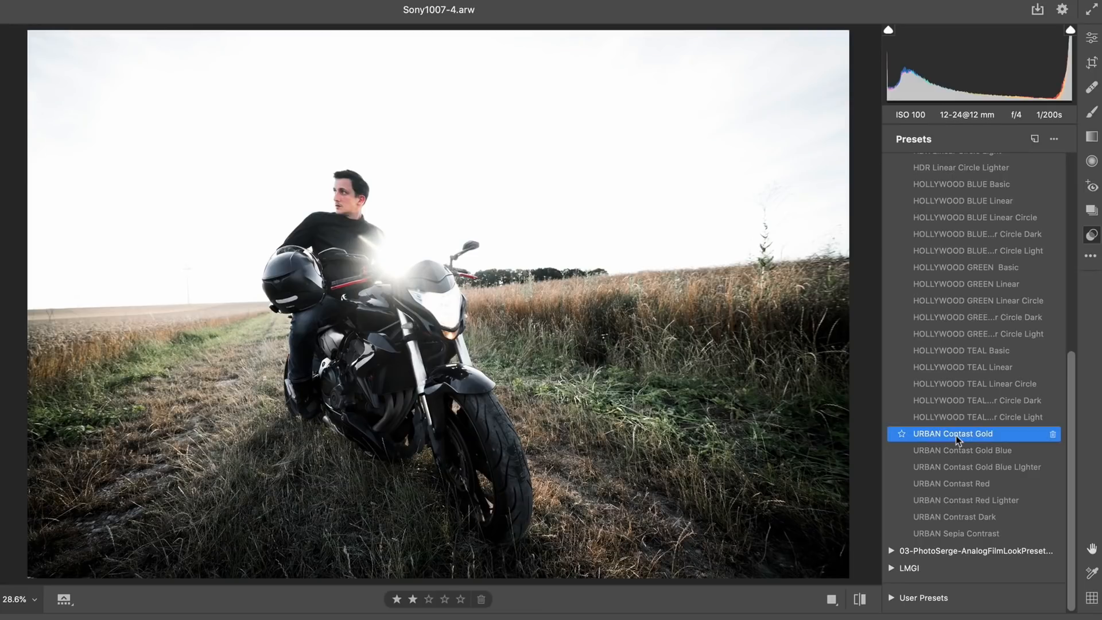
Set the motorcycle photo's Highlights to -99 and Exposure to +1.05
scroll(1059, 254, up, 4)
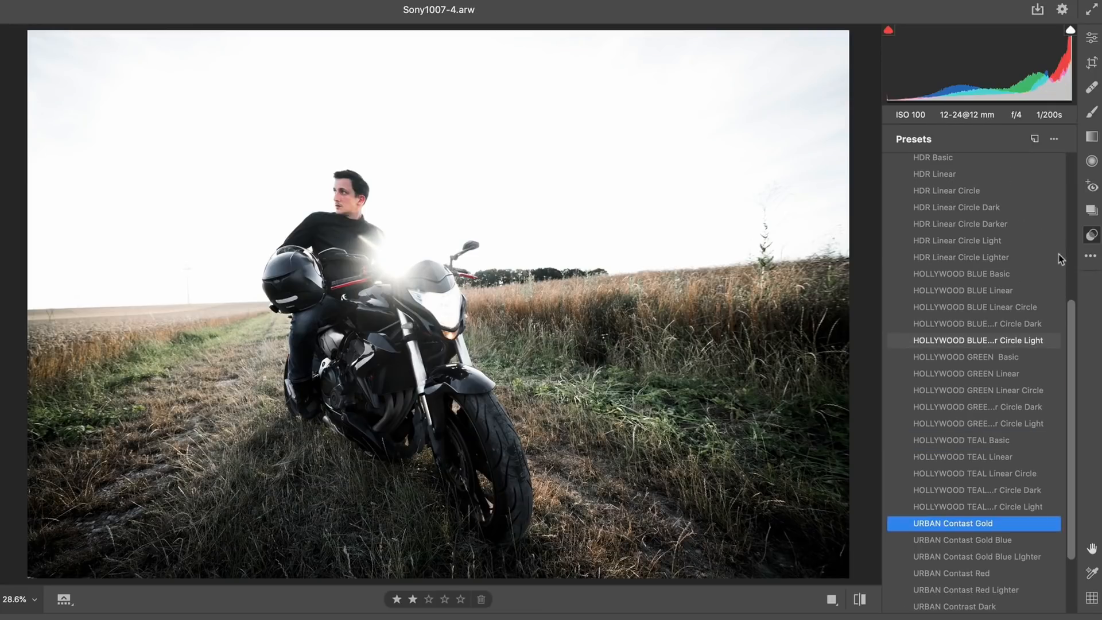
click(1092, 37)
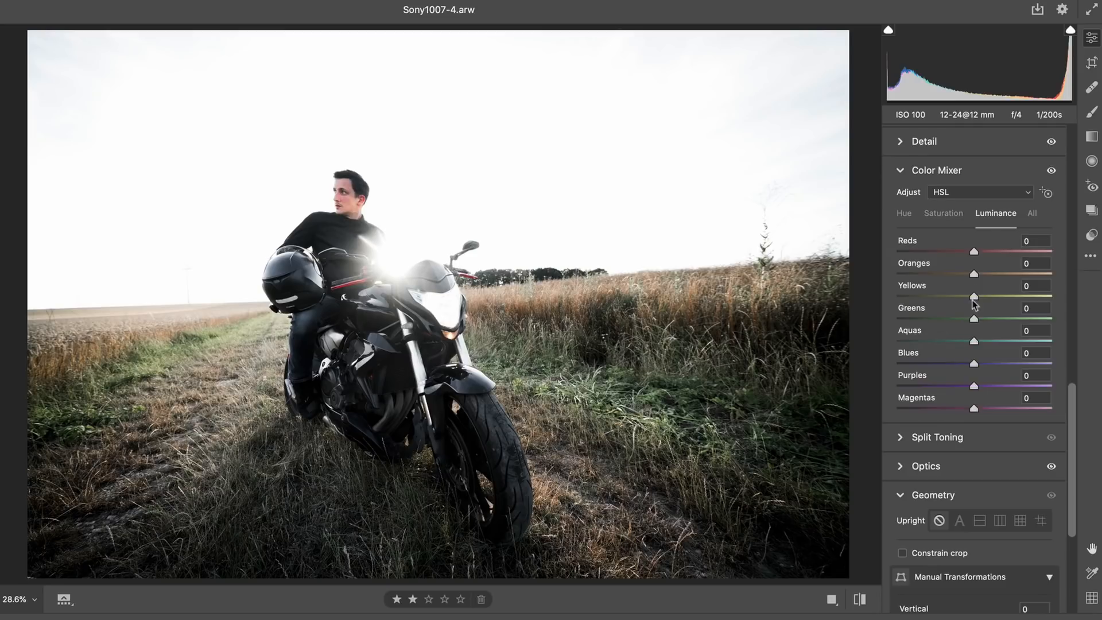
scroll(976, 287, up, 15)
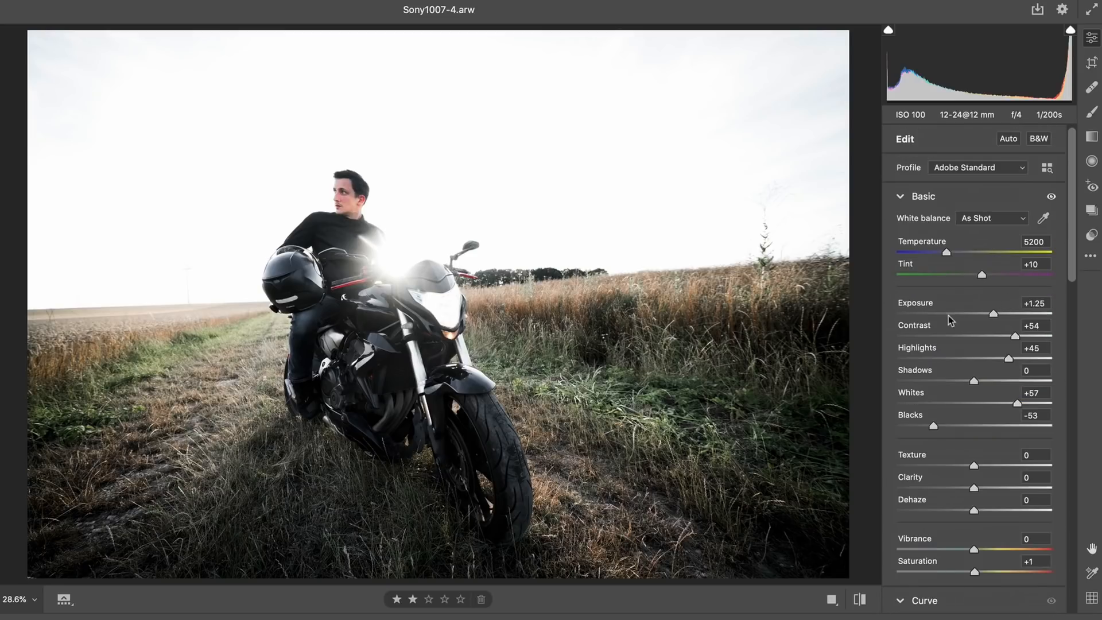
drag(943, 359, 899, 360)
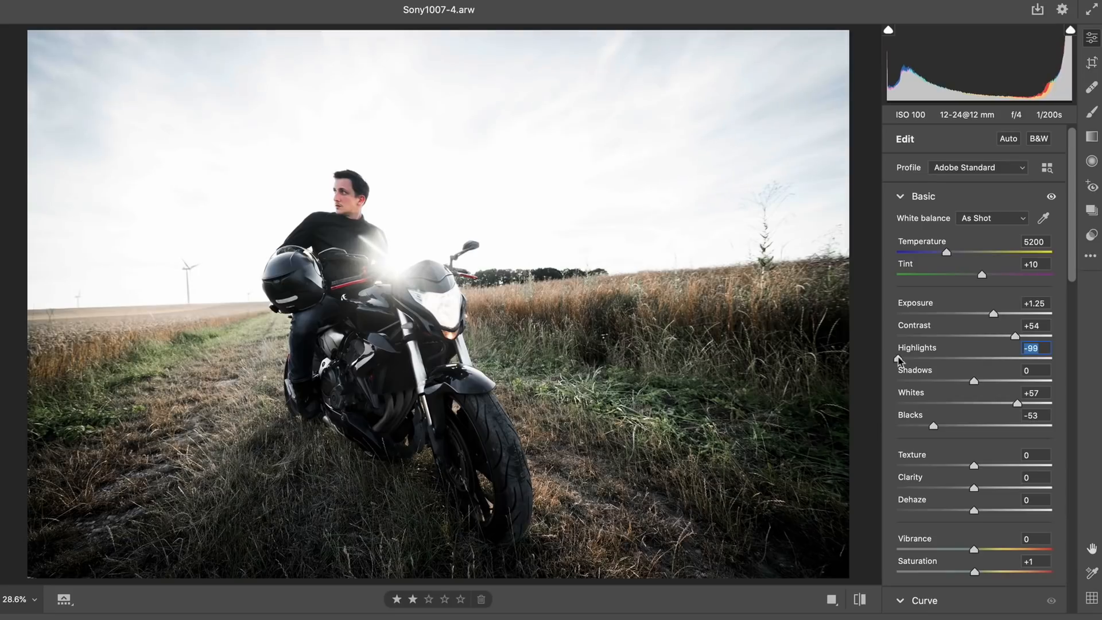
drag(994, 315, 990, 314)
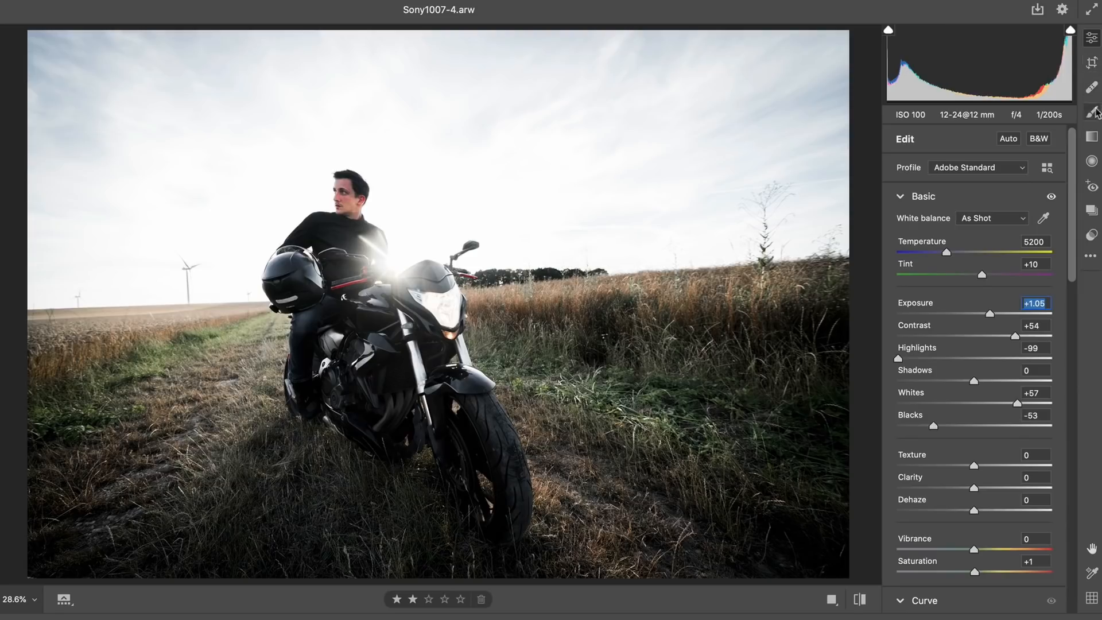
Darken the motorcycle photo's sky with a vertical graduated filter and shorten the gradient upward
click(1092, 137)
drag(551, 131, 559, 349)
drag(974, 323, 950, 323)
drag(561, 352, 541, 238)
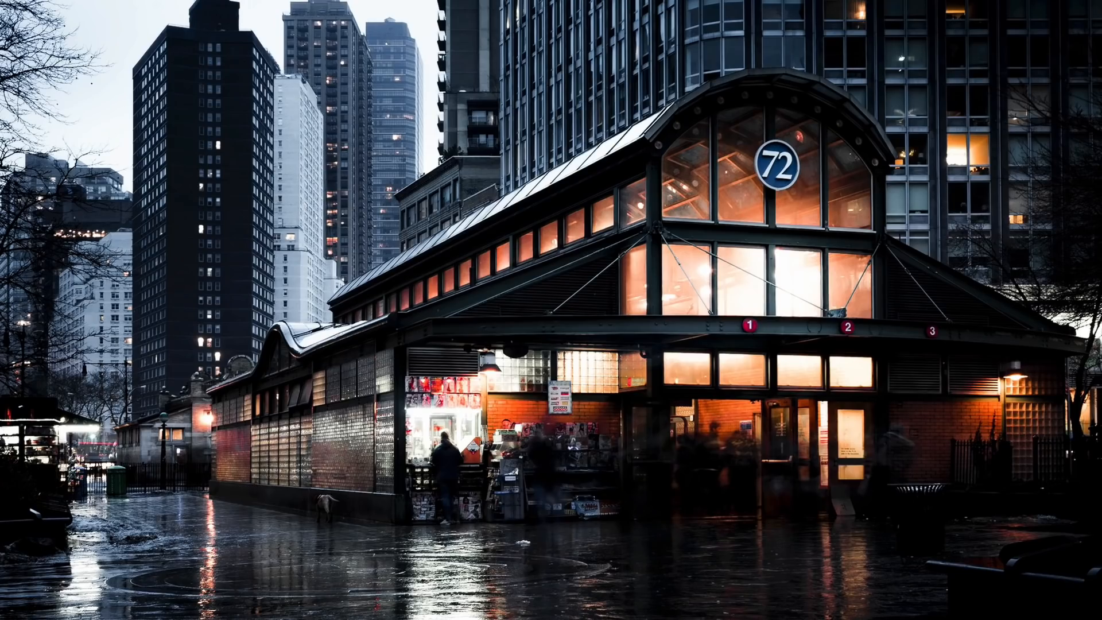